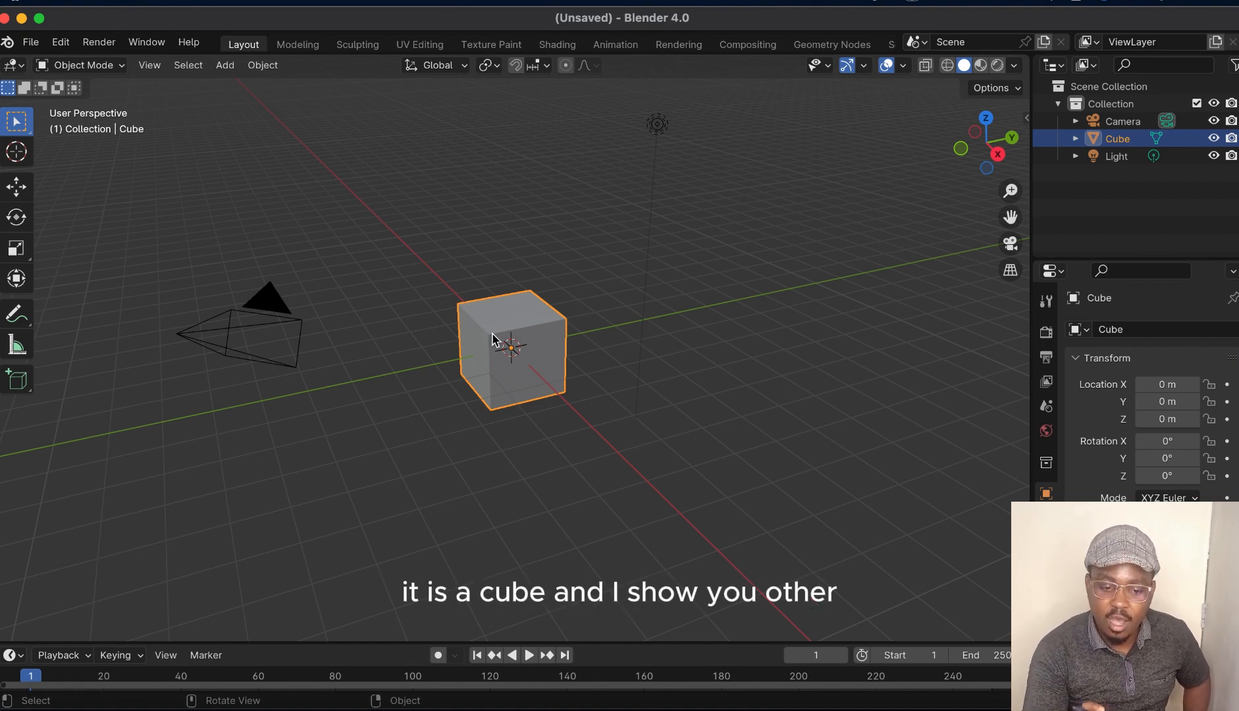
# Select the camera, the light and the cube in turn and examine each object's properties, ending on the cube.
pyautogui.click(259, 300)
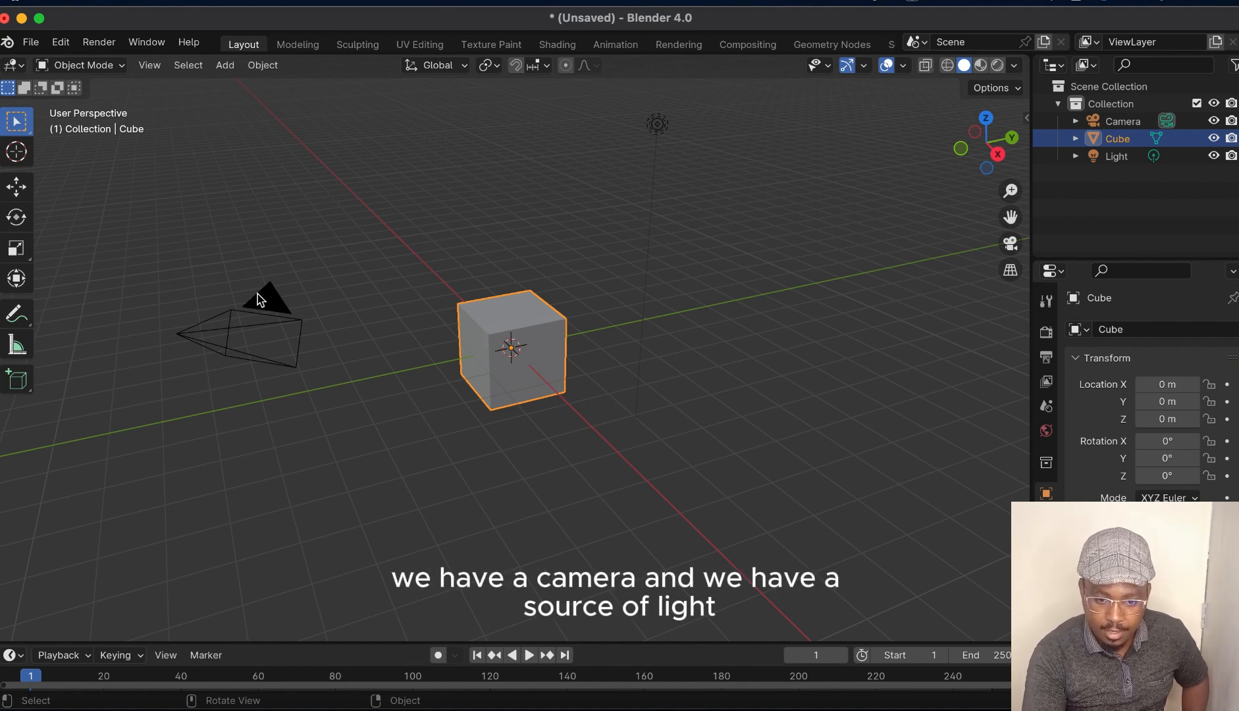
pyautogui.click(657, 124)
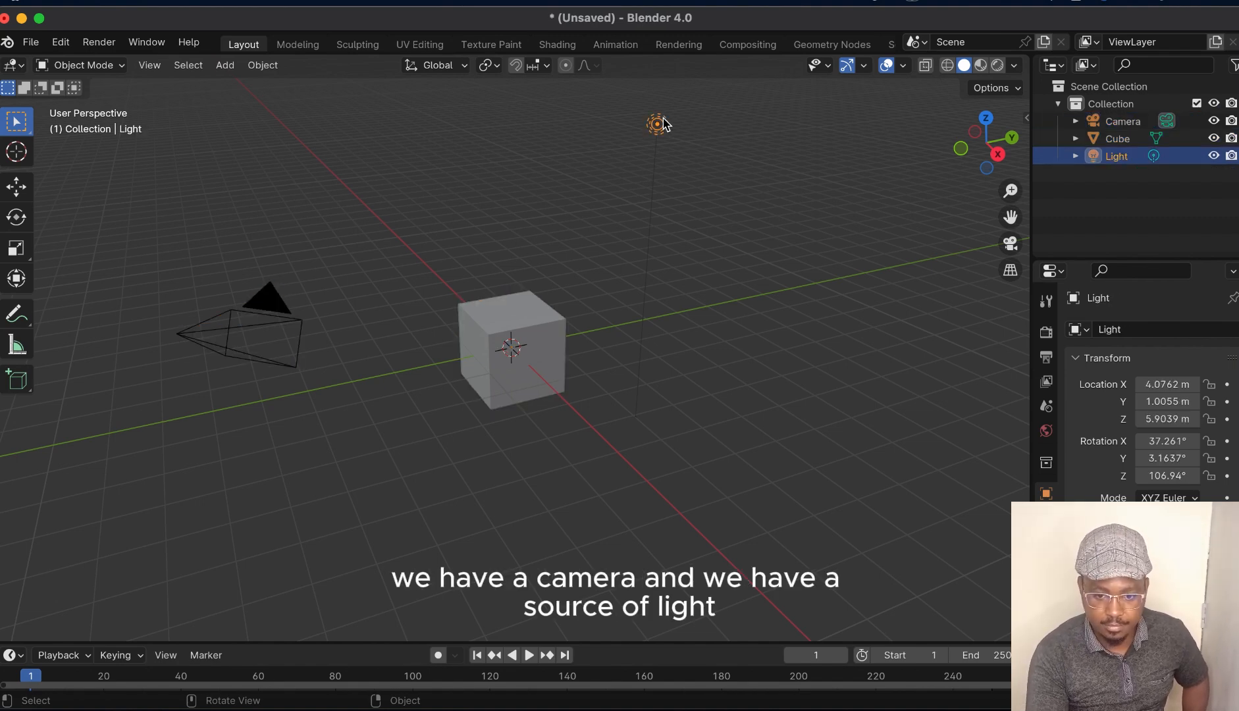
pyautogui.click(515, 336)
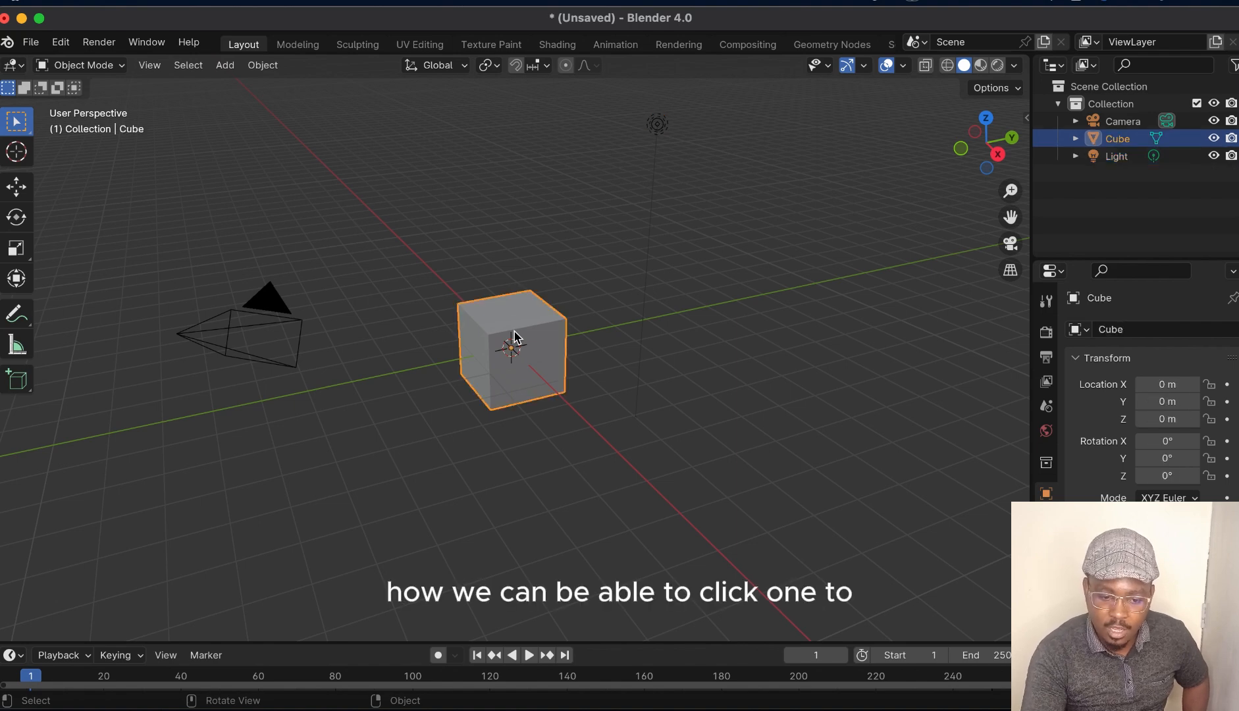
pyautogui.click(278, 302)
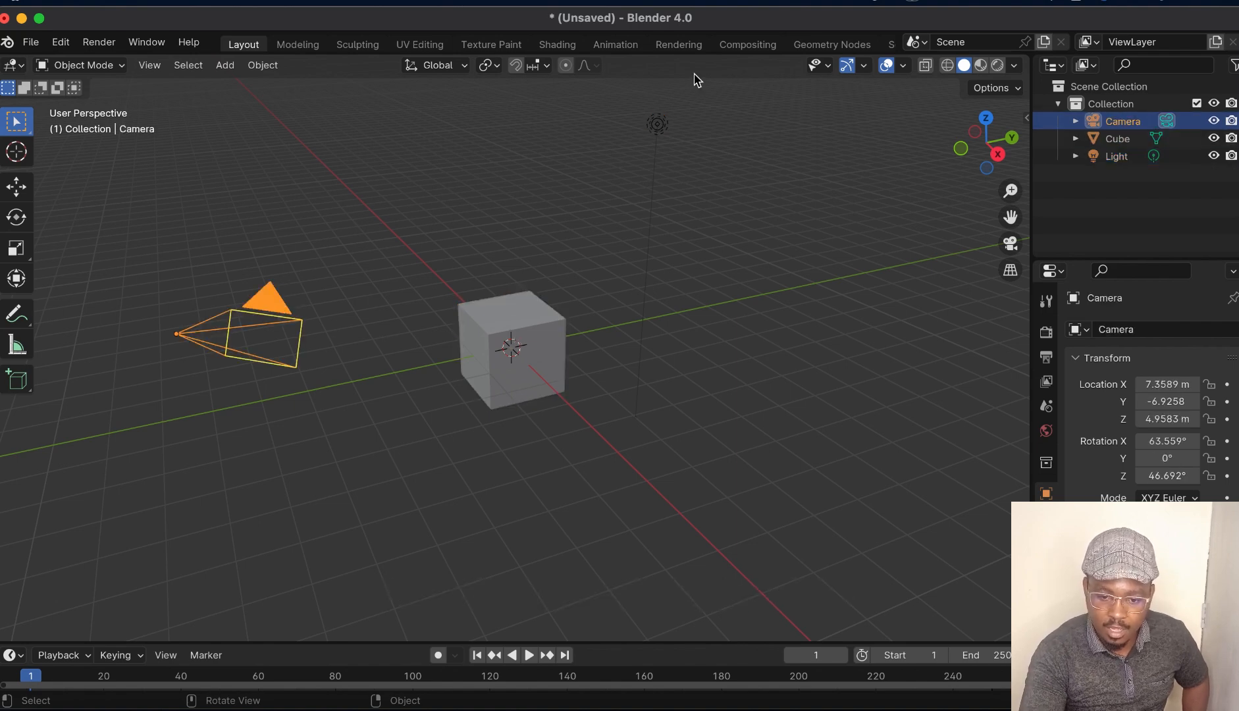
pyautogui.click(656, 123)
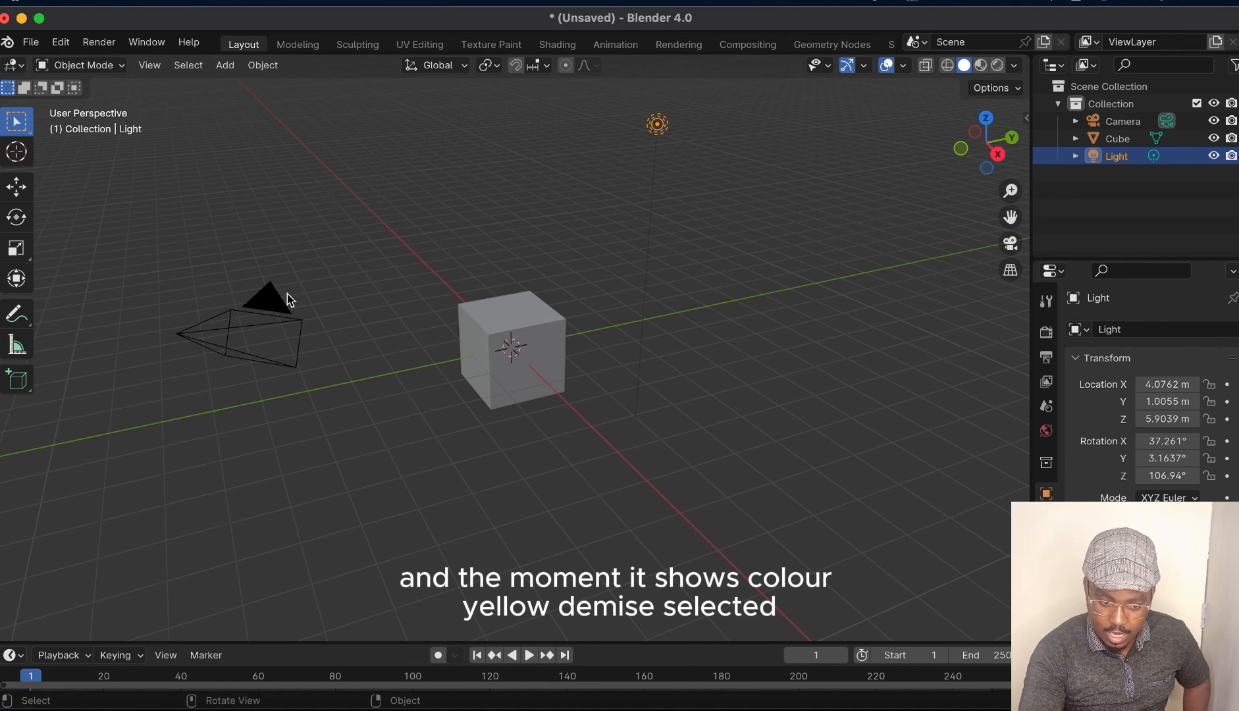
pyautogui.click(268, 299)
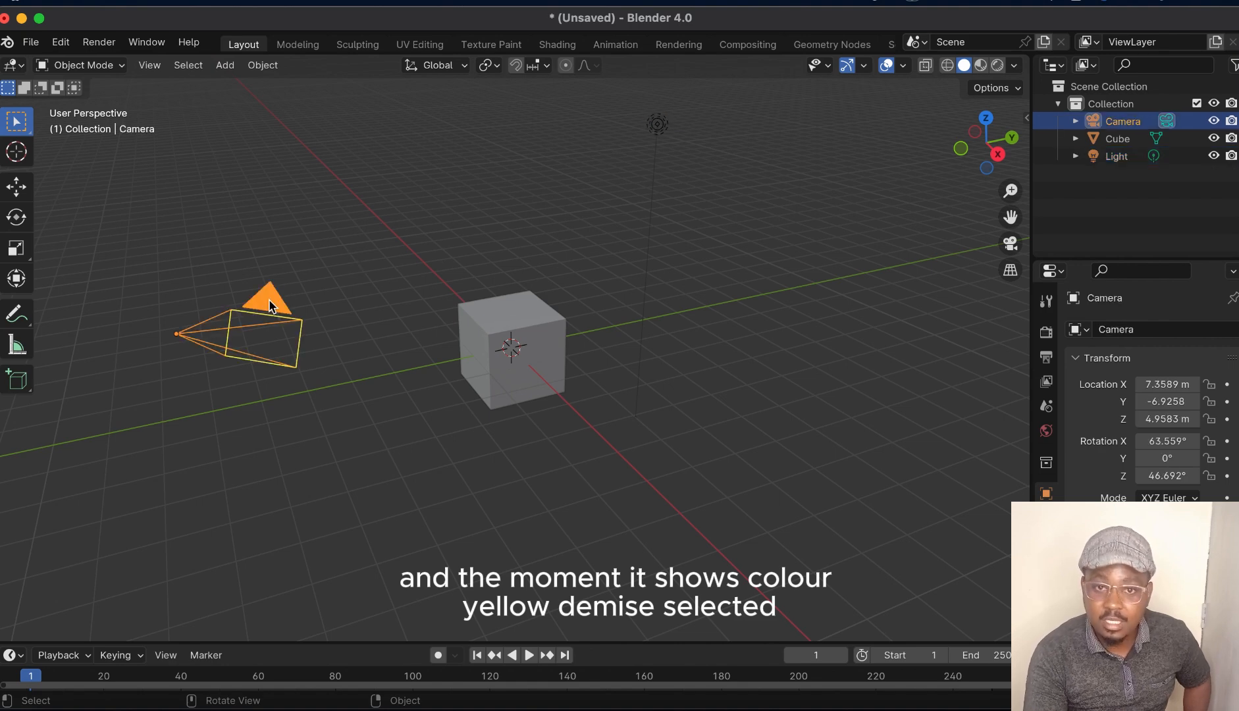
pyautogui.click(501, 339)
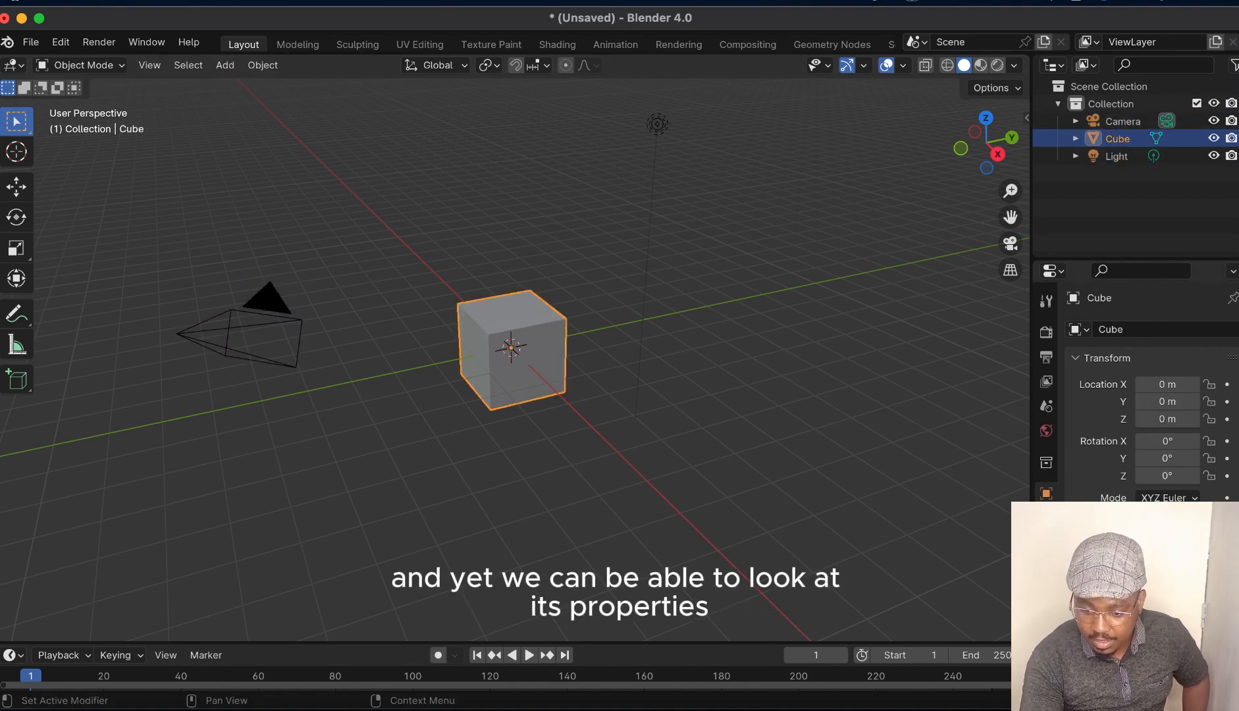
pyautogui.scroll(-3, 1152, 395)
pyautogui.scroll(3, 1152, 395)
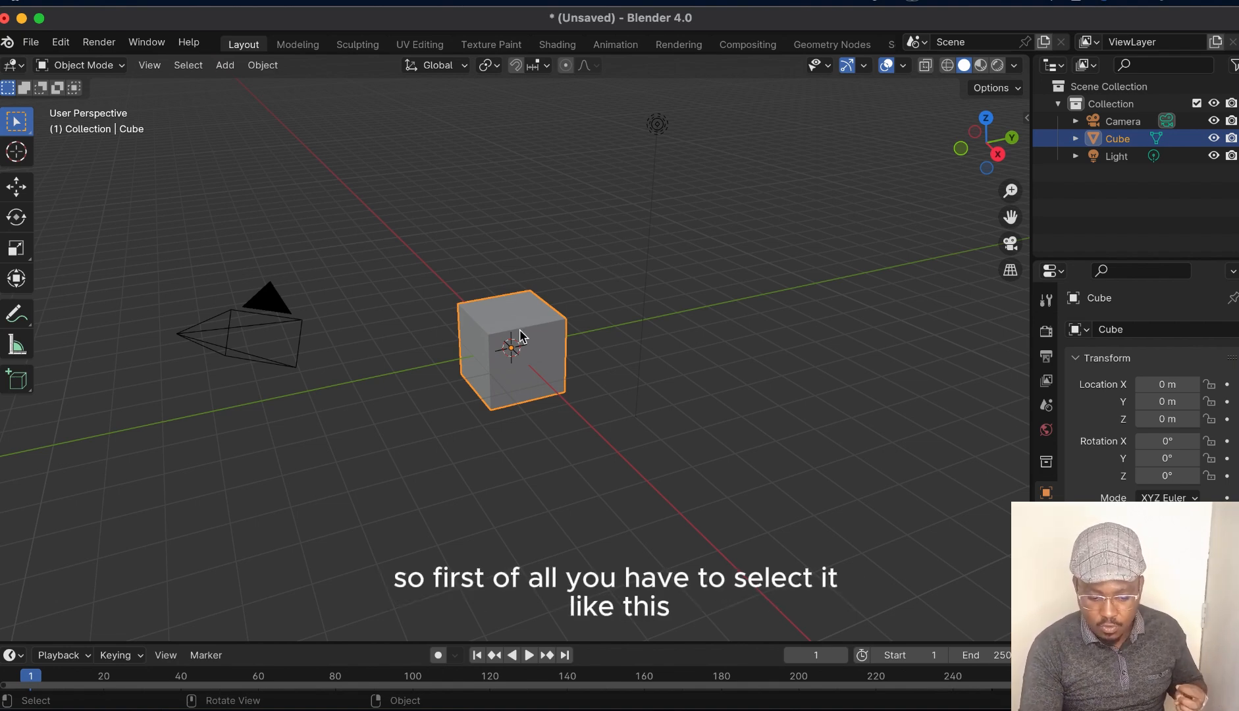
# Delete the selected cube from the scene and undo the deletion.
pyautogui.click(228, 298)
pyautogui.click(479, 308)
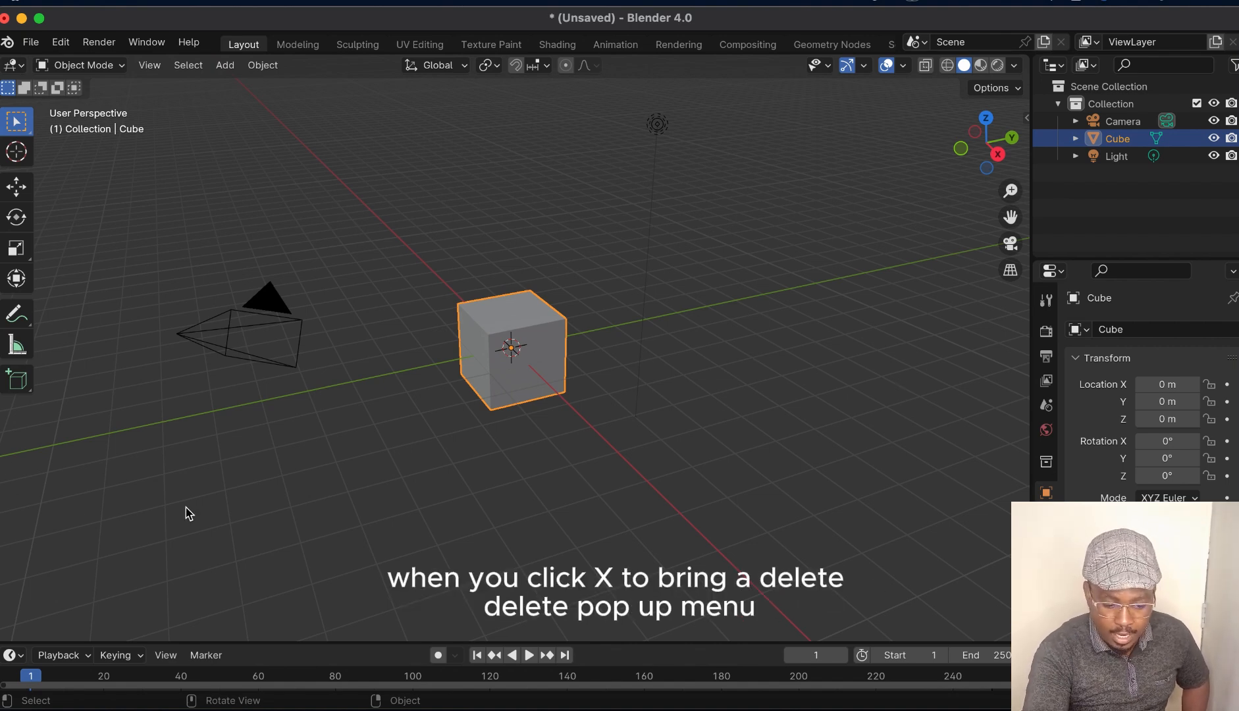
pyautogui.press('x')
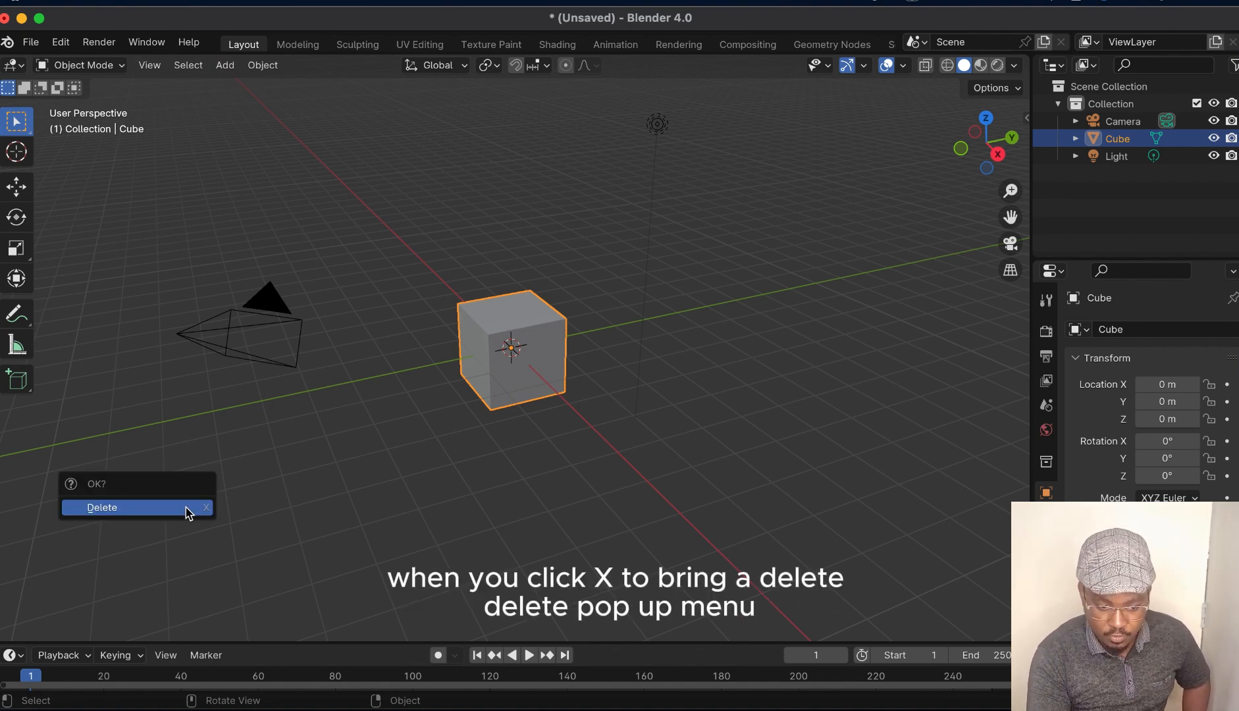
pyautogui.click(152, 509)
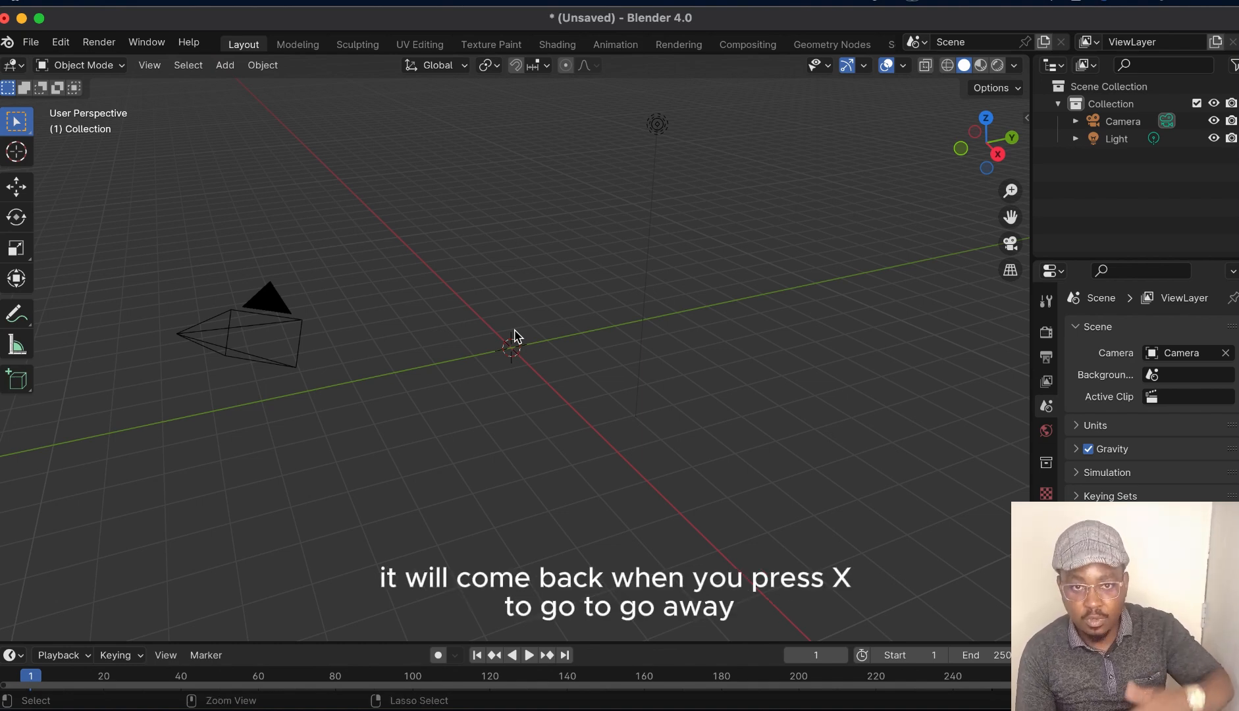
pyautogui.press('super+z')
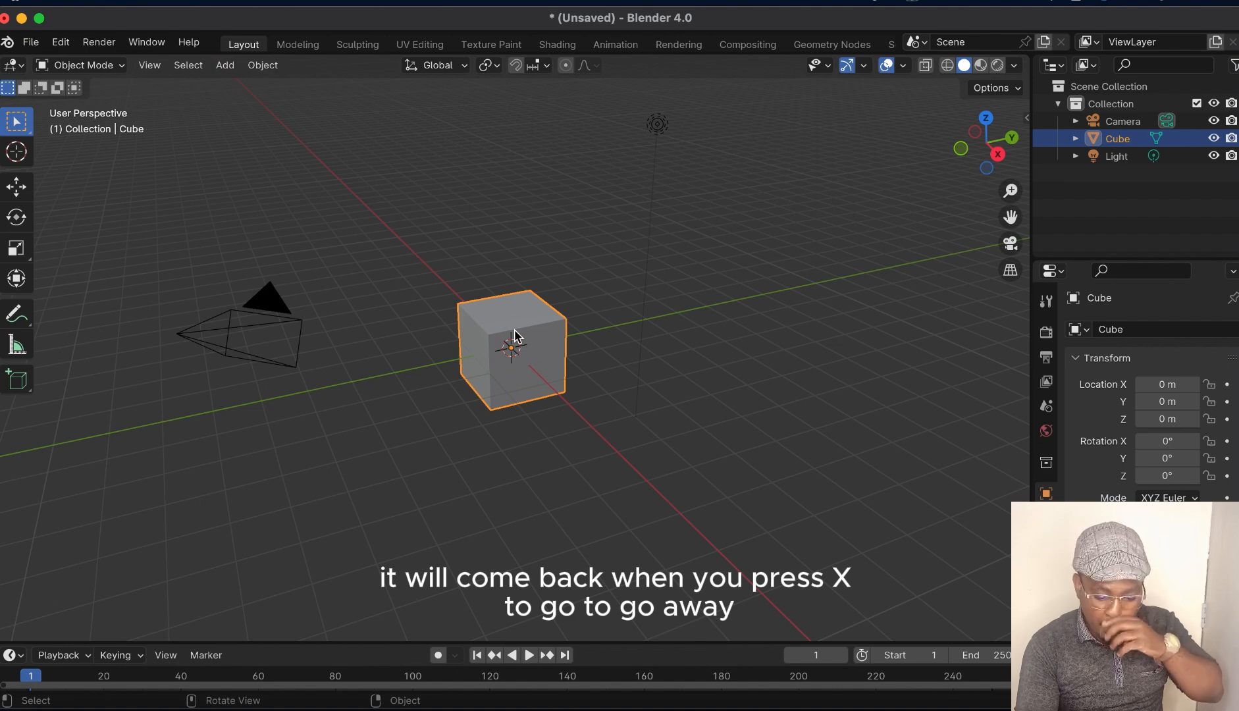
# Delete the default cube from the scene.
pyautogui.press('x')
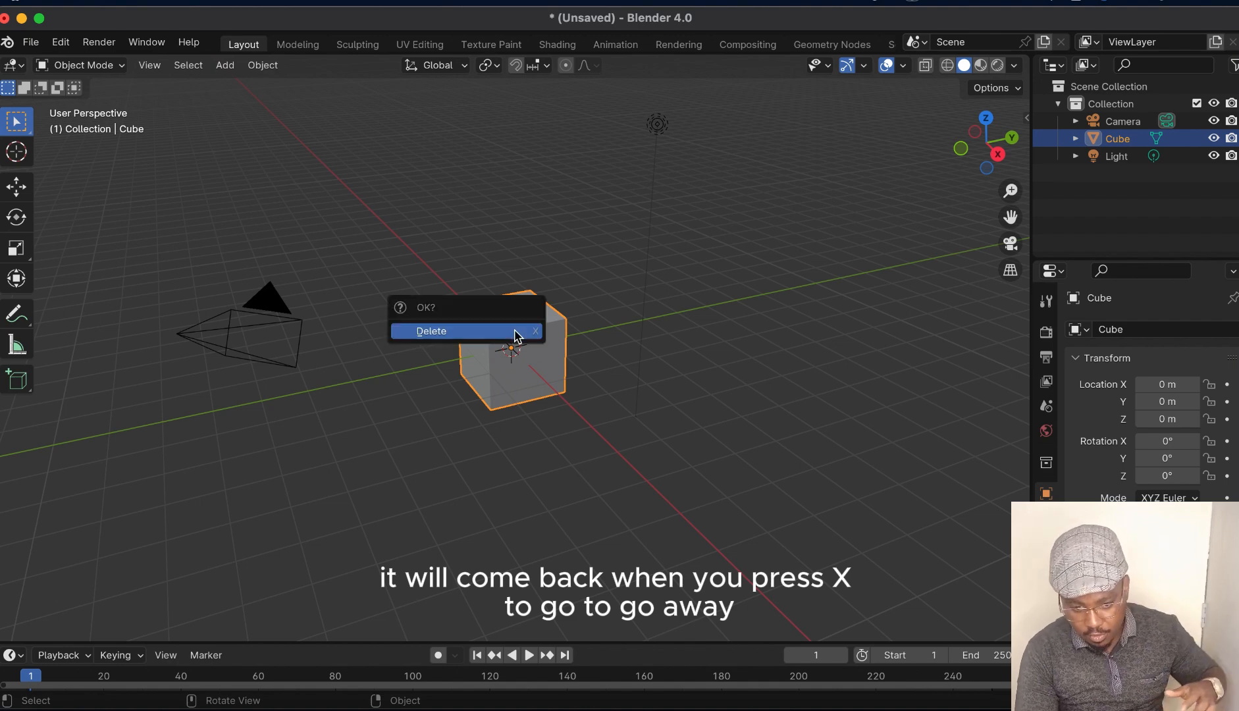
pyautogui.click(503, 336)
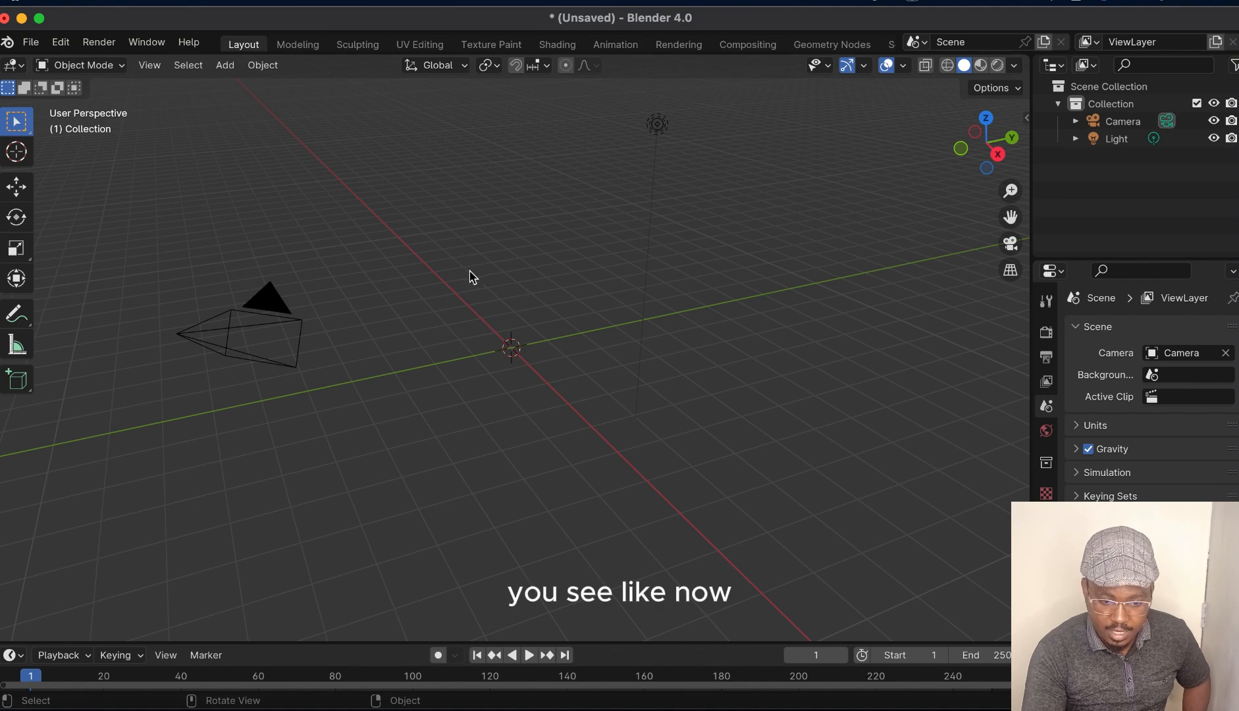
# Select the light and the camera together and delete both from the scene.
pyautogui.click(262, 312)
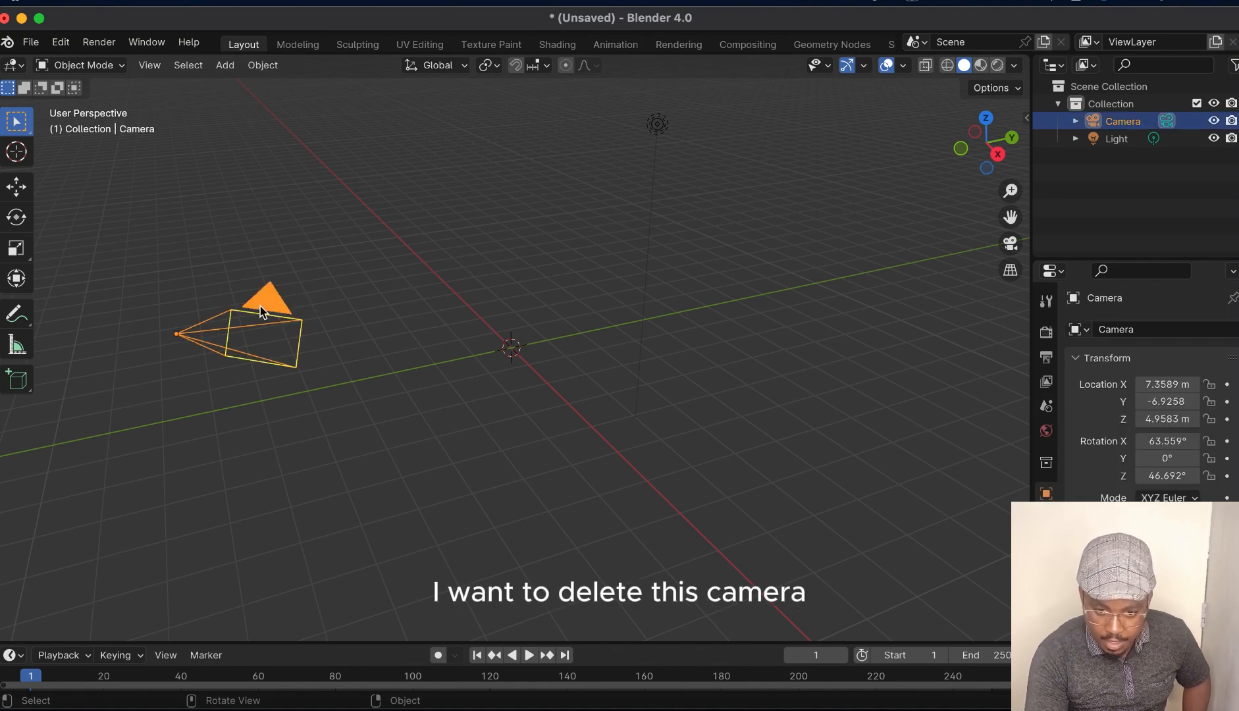
pyautogui.click(658, 126)
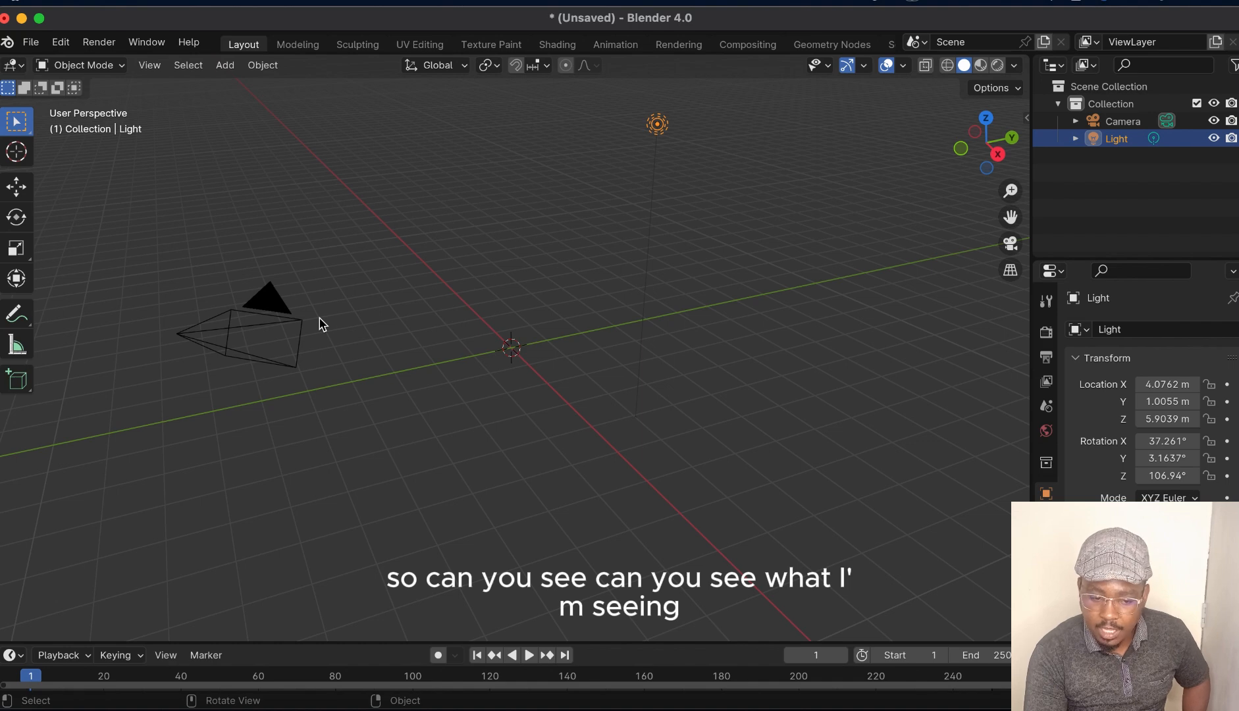
pyautogui.click(276, 311)
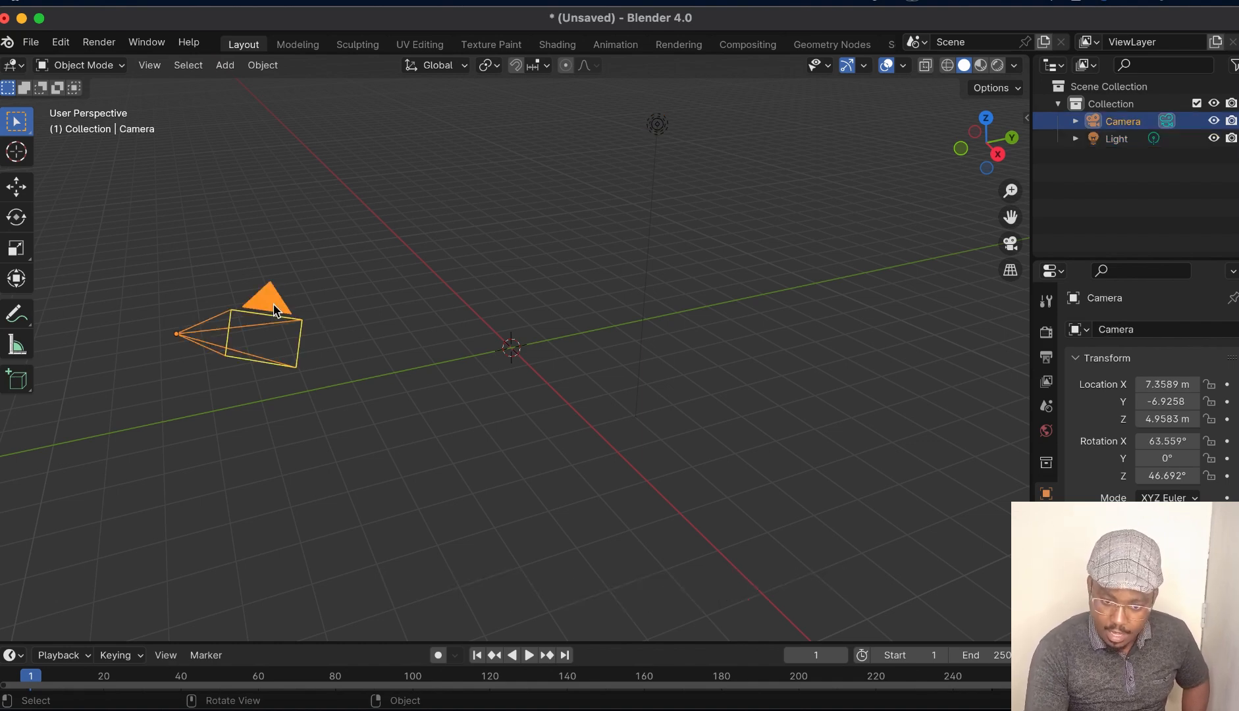
pyautogui.click(656, 132)
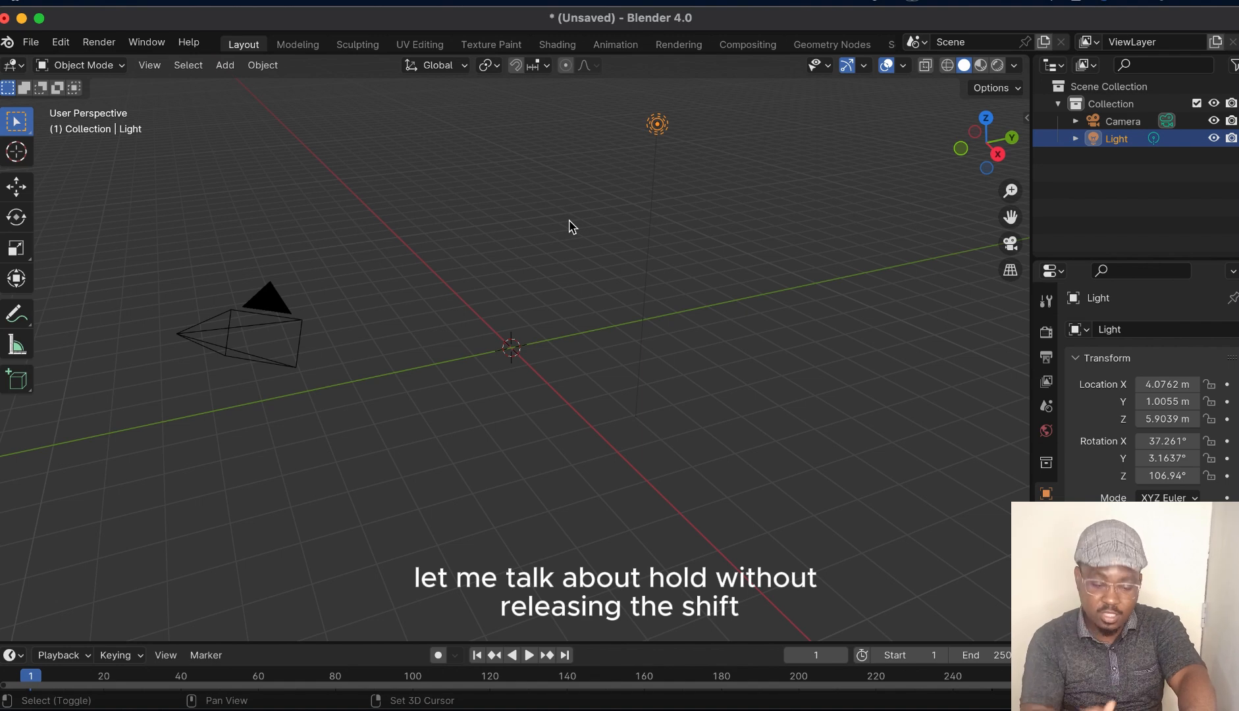
pyautogui.keyDown('shift'); pyautogui.click(267, 304); pyautogui.keyUp('shift')
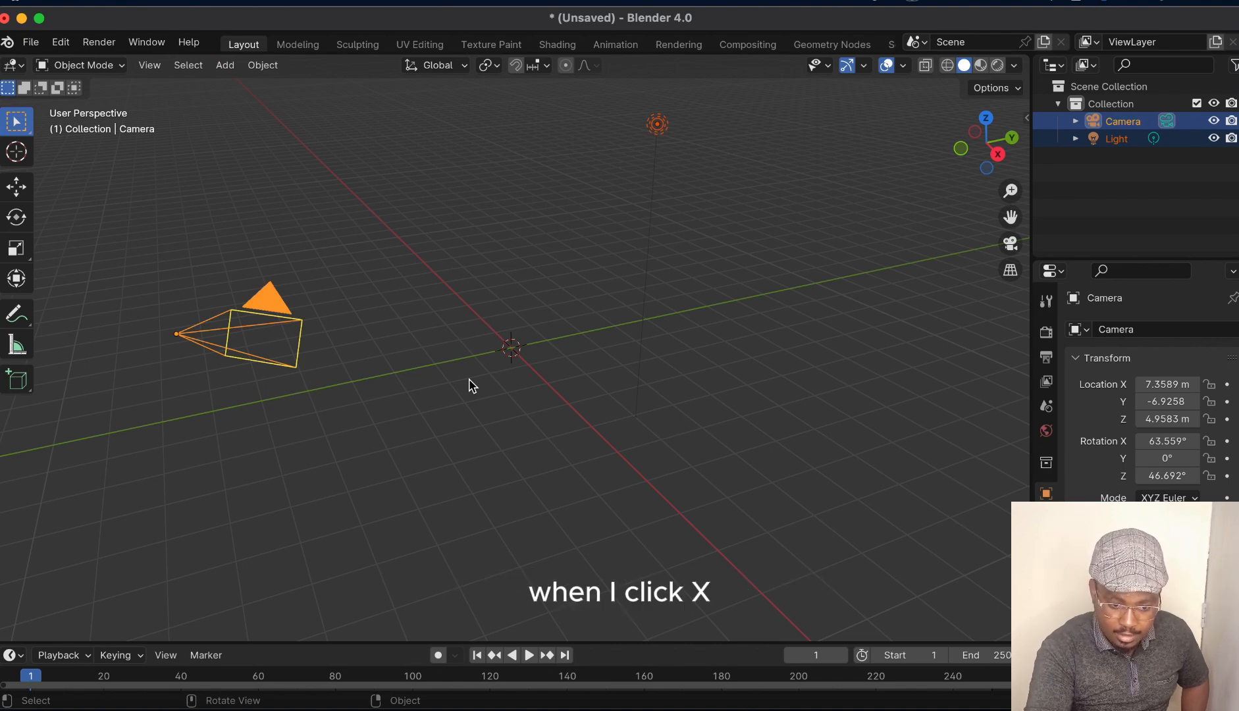
pyautogui.press('x')
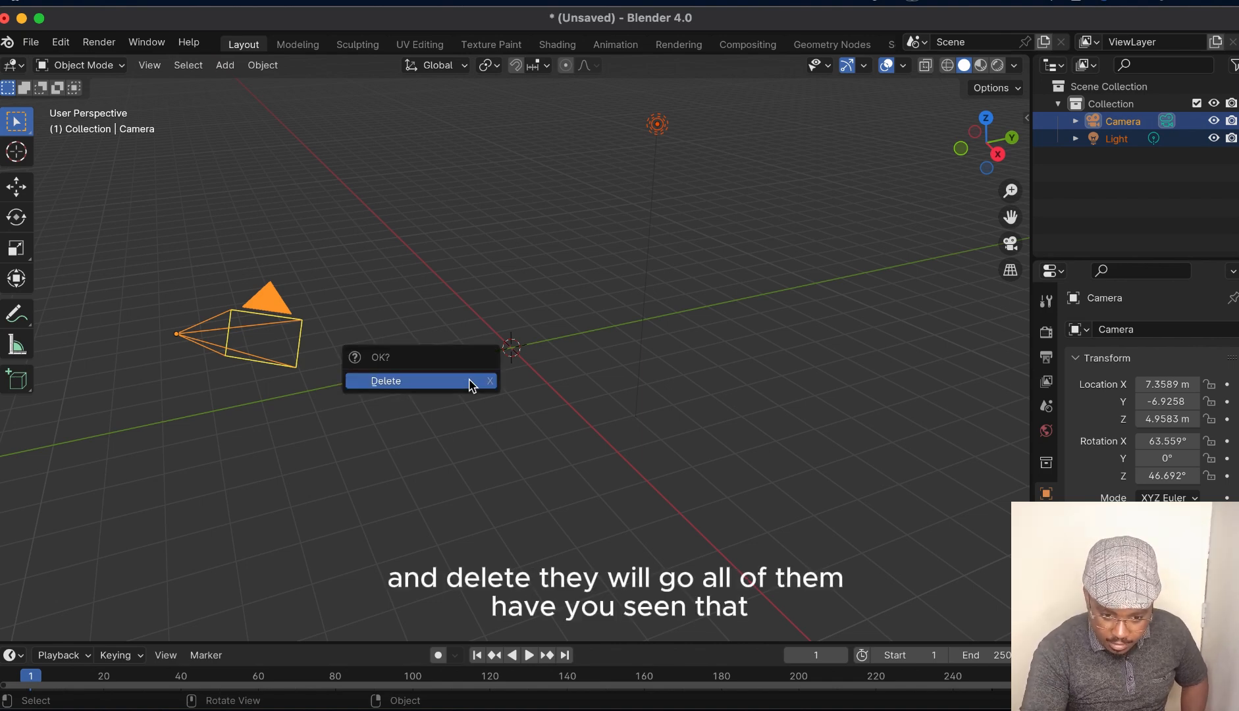
pyautogui.click(472, 386)
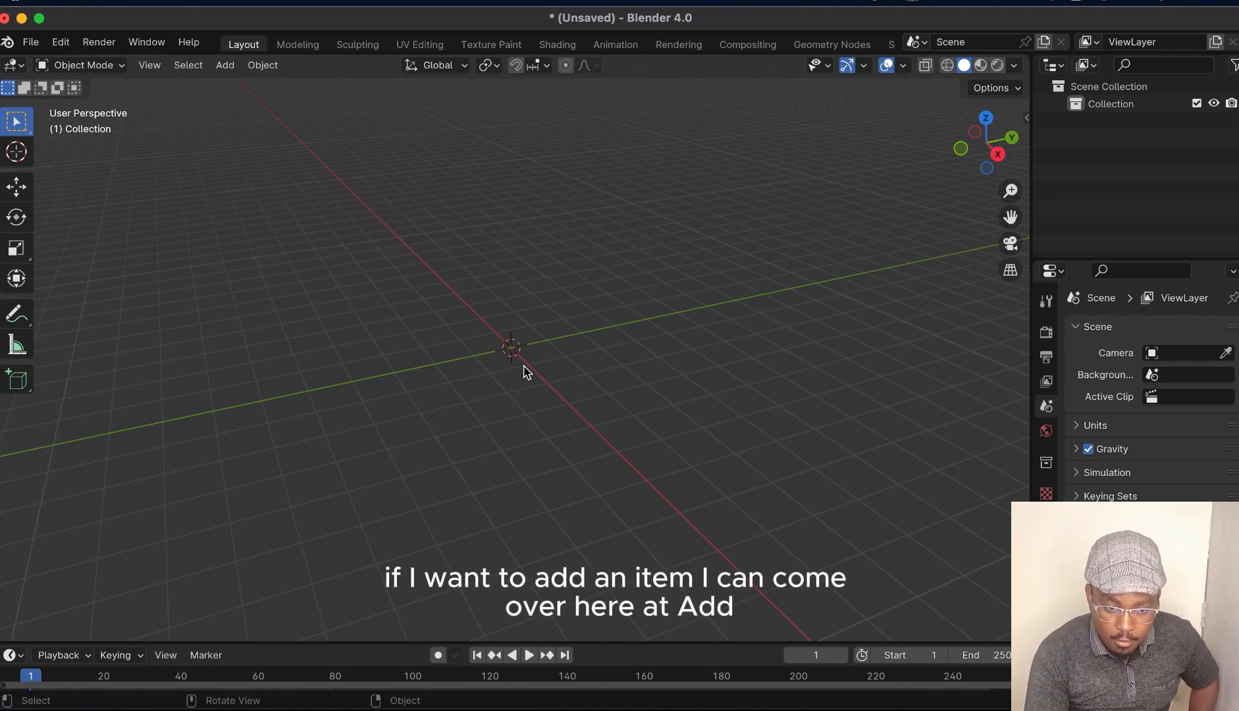
# Add a cube mesh to the empty scene at the world origin.
pyautogui.click(224, 66)
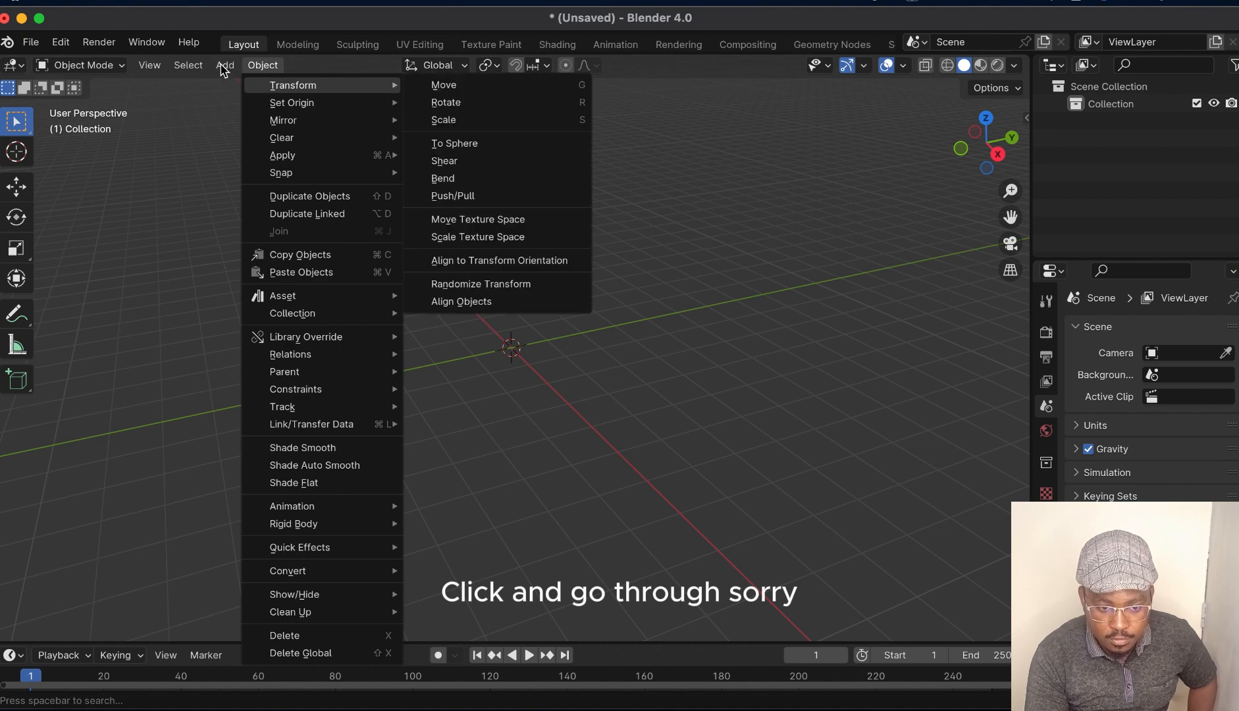
pyautogui.click(227, 68)
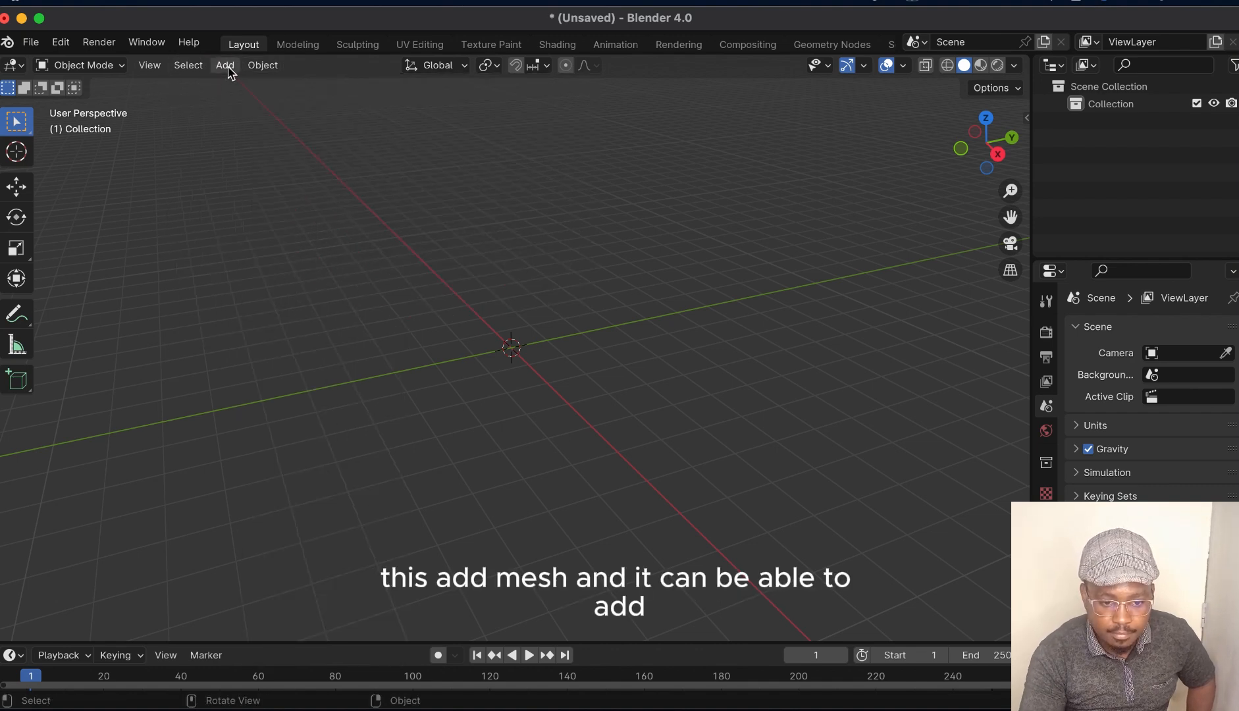
pyautogui.click(226, 66)
pyautogui.moveTo(244, 90)
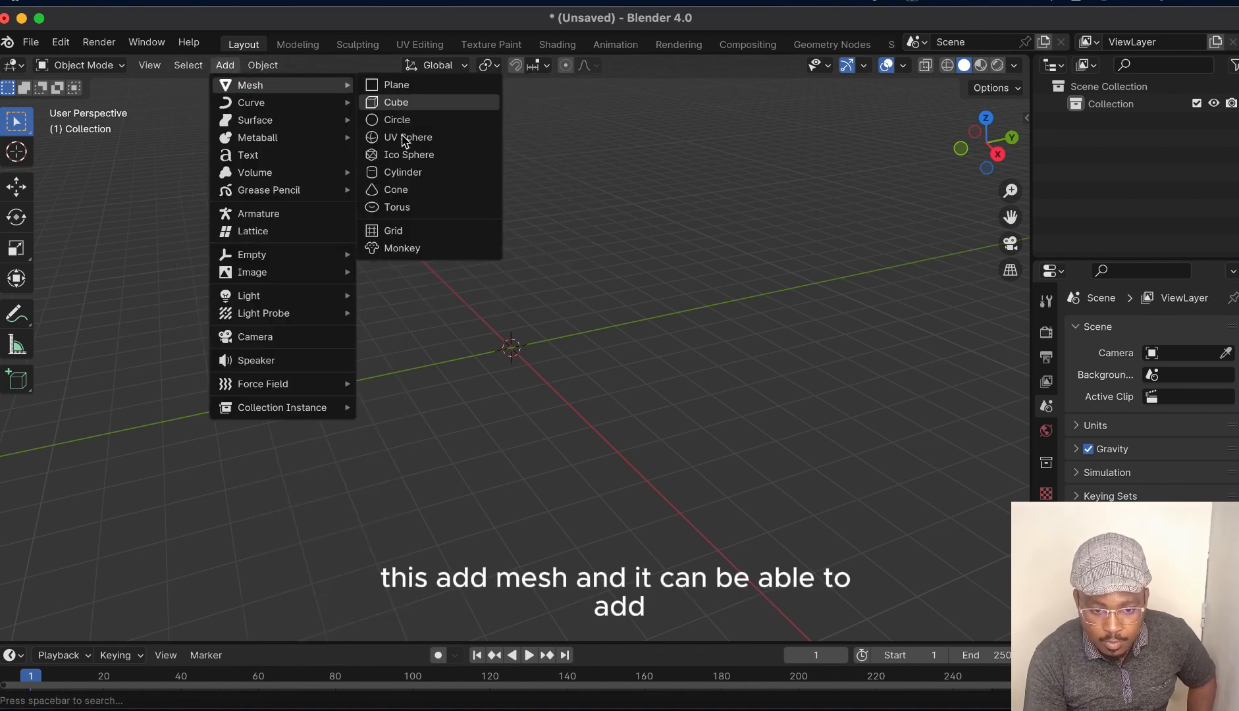
pyautogui.click(397, 104)
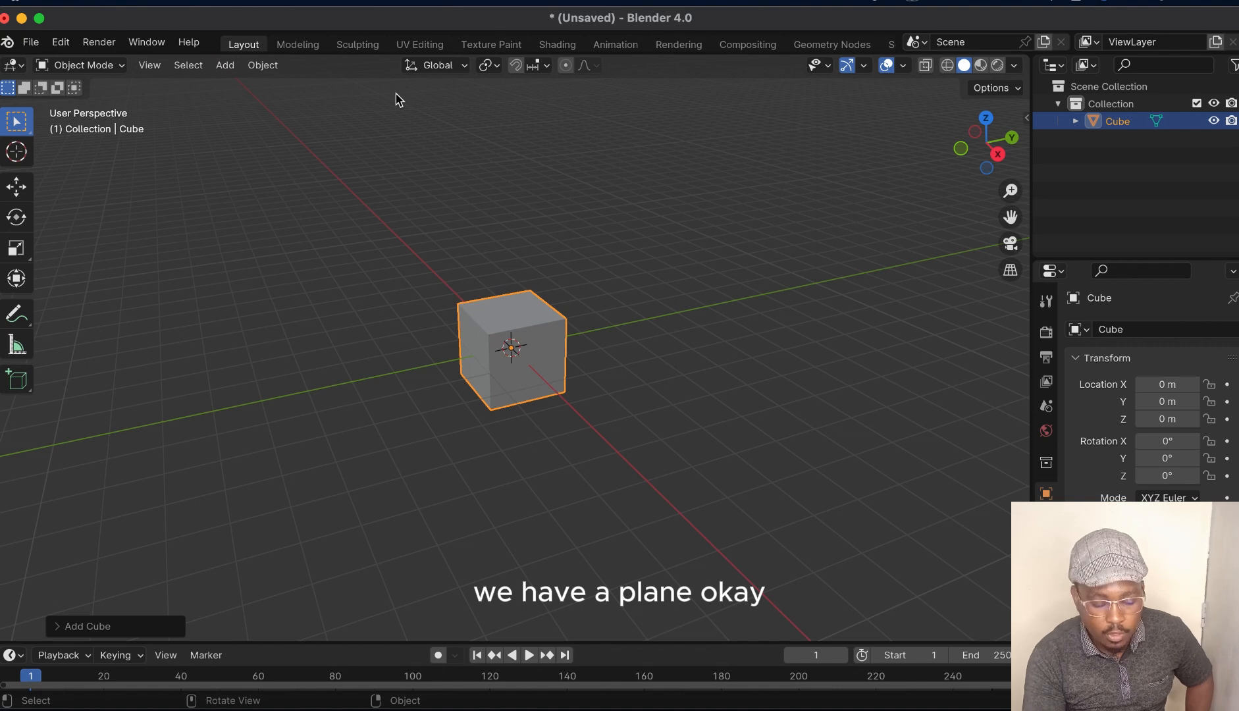
# Add a UV sphere and move it beside the cube, to about X -1.64, Y -3.56, Z 0.13 m.
pyautogui.click(227, 66)
pyautogui.moveTo(247, 85)
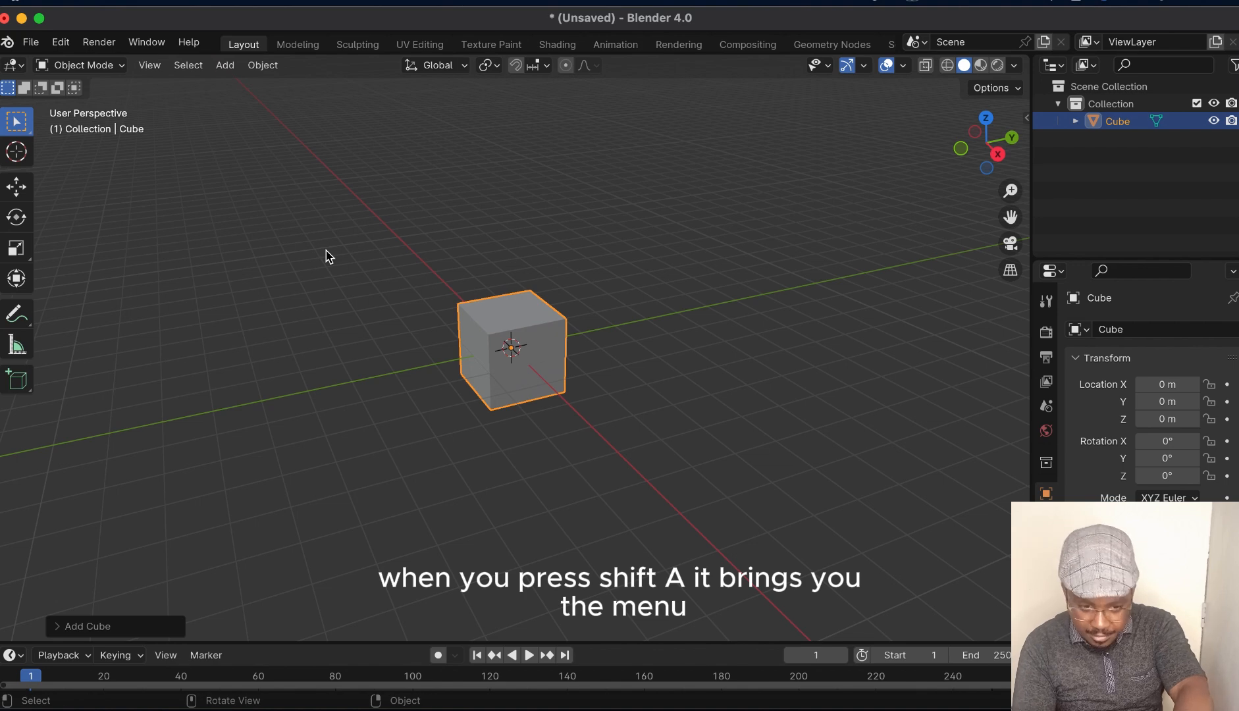
pyautogui.hotkey('shift', 'a')
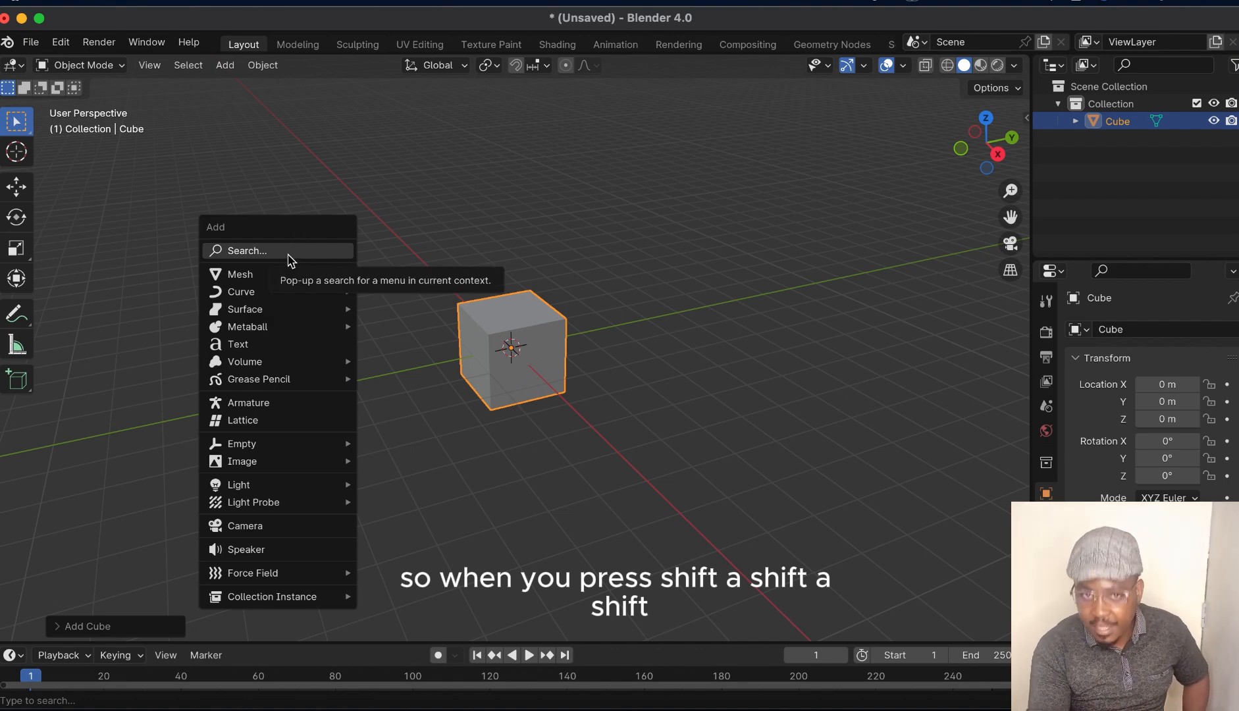
pyautogui.moveTo(271, 368)
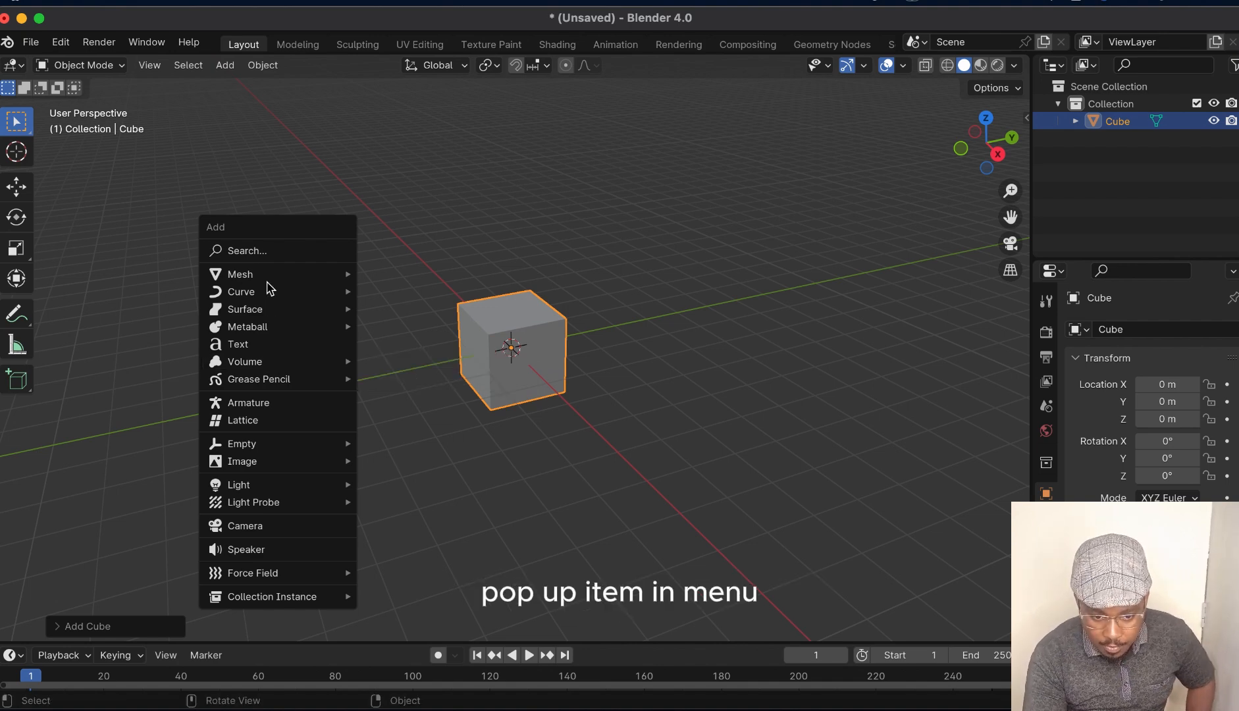
pyautogui.moveTo(286, 278)
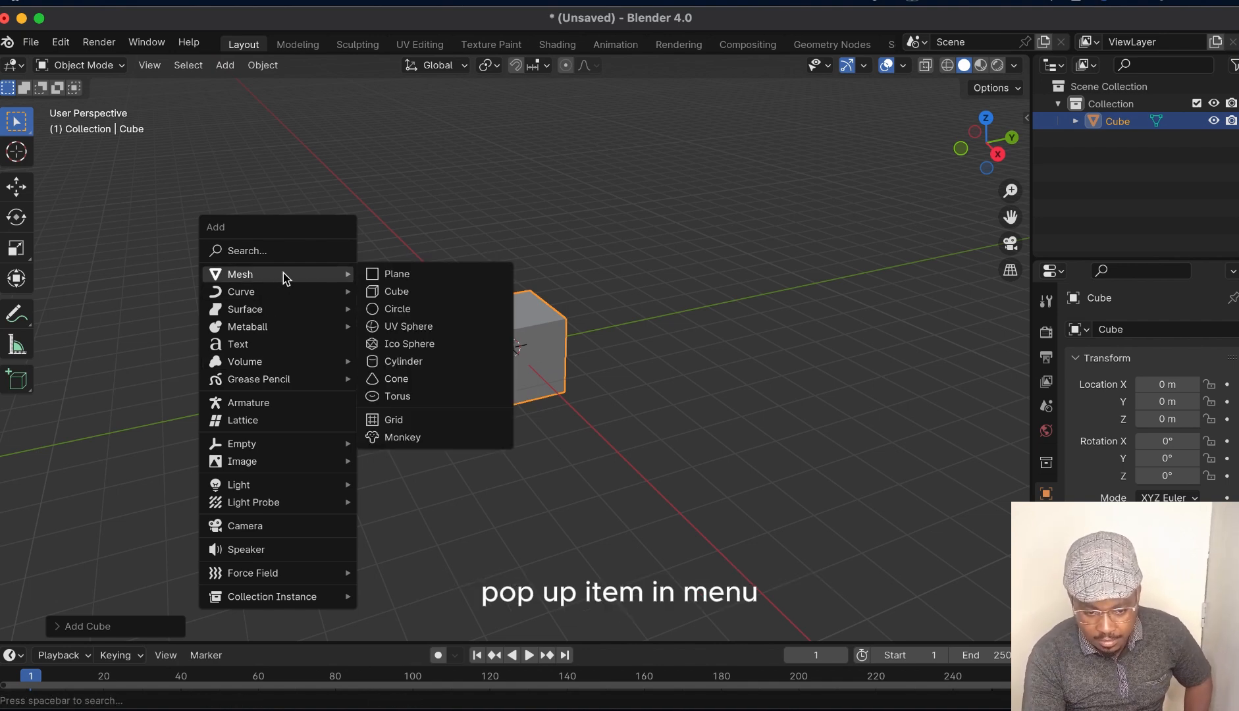
pyautogui.click(399, 326)
pyautogui.press('g')
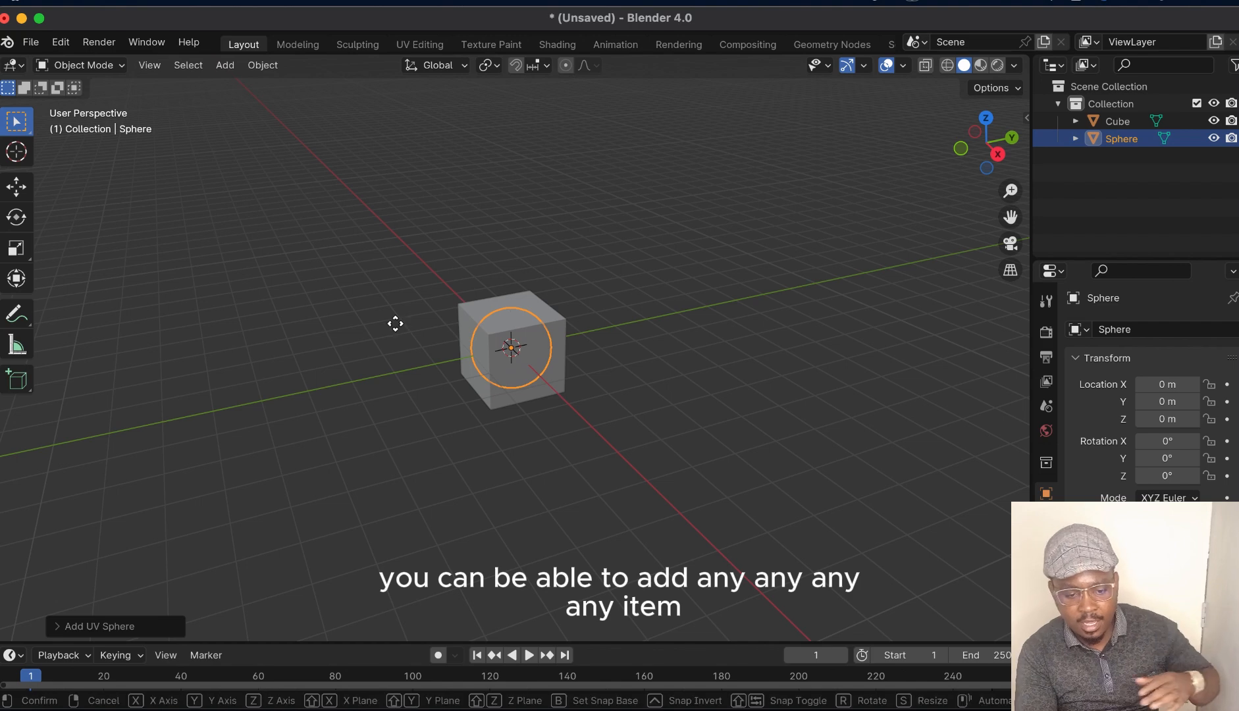
pyautogui.click(239, 324)
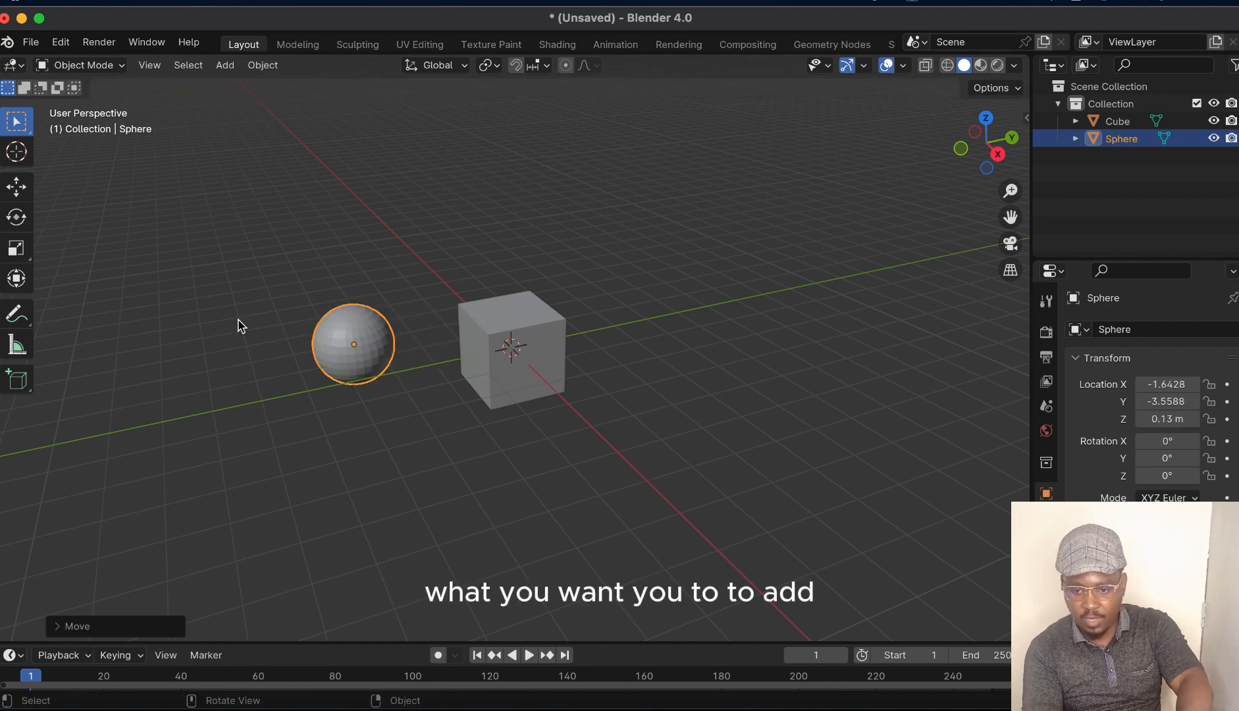
# Examine the cube and sphere from the back and left orthographic views, with a closer, shifted view of both.
pyautogui.moveTo(1012, 138); pyautogui.dragTo(1010, 142)
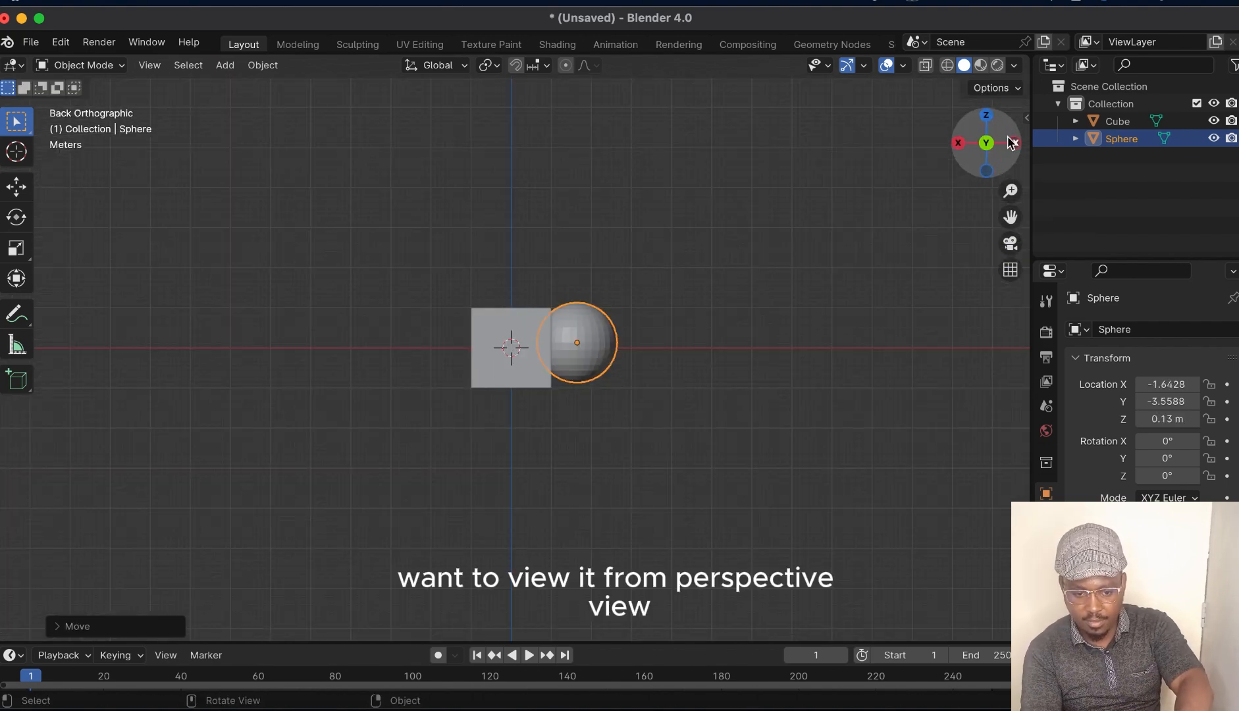
pyautogui.click(1009, 138)
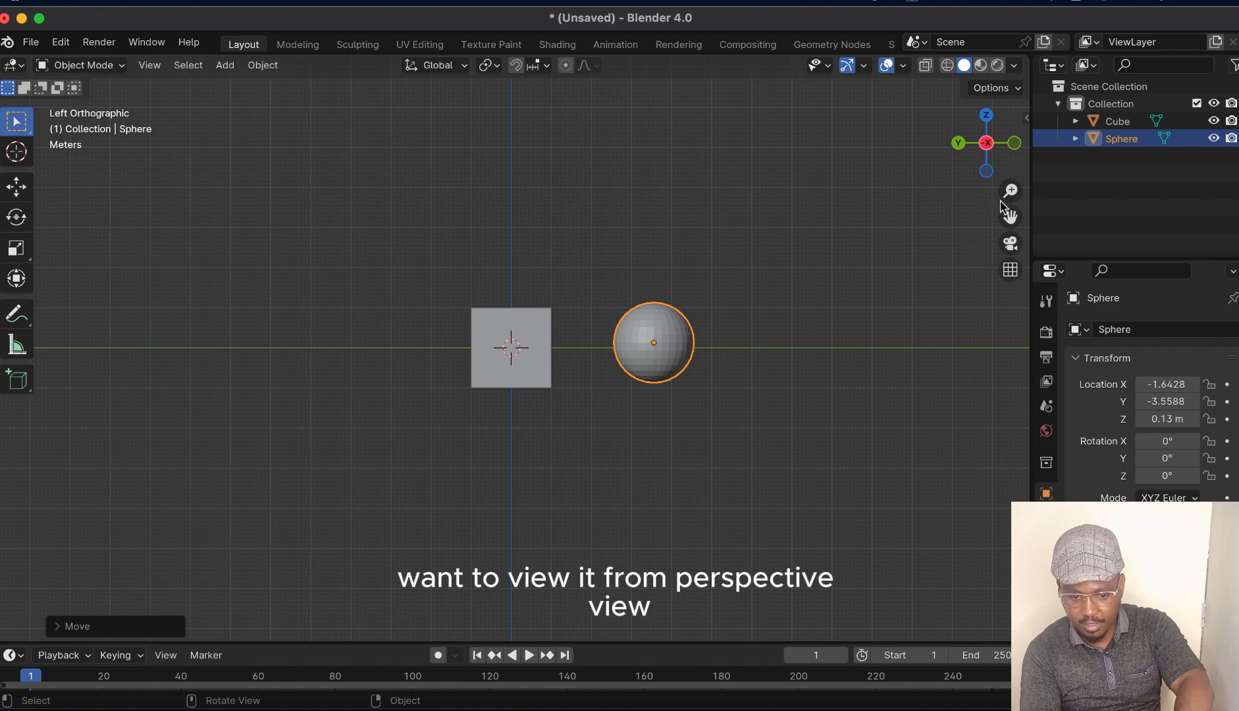
pyautogui.moveTo(1011, 191); pyautogui.dragTo(1011, 170)
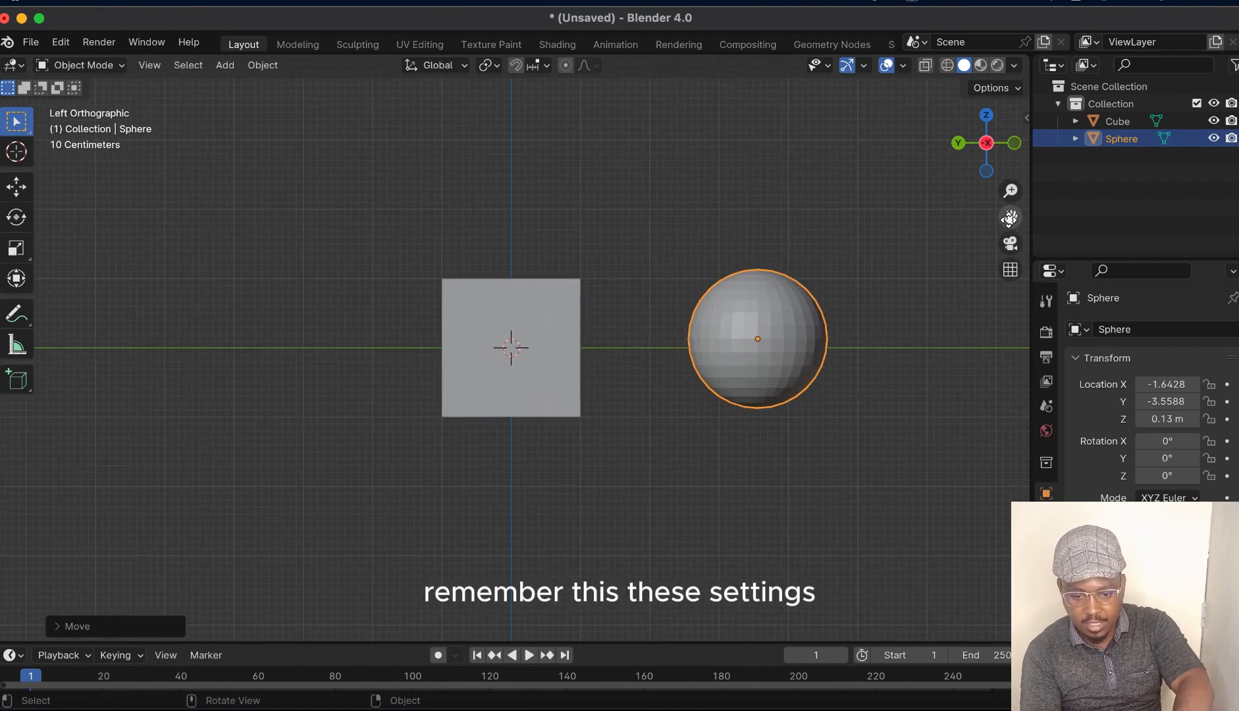
pyautogui.moveTo(1010, 217); pyautogui.dragTo(922, 229)
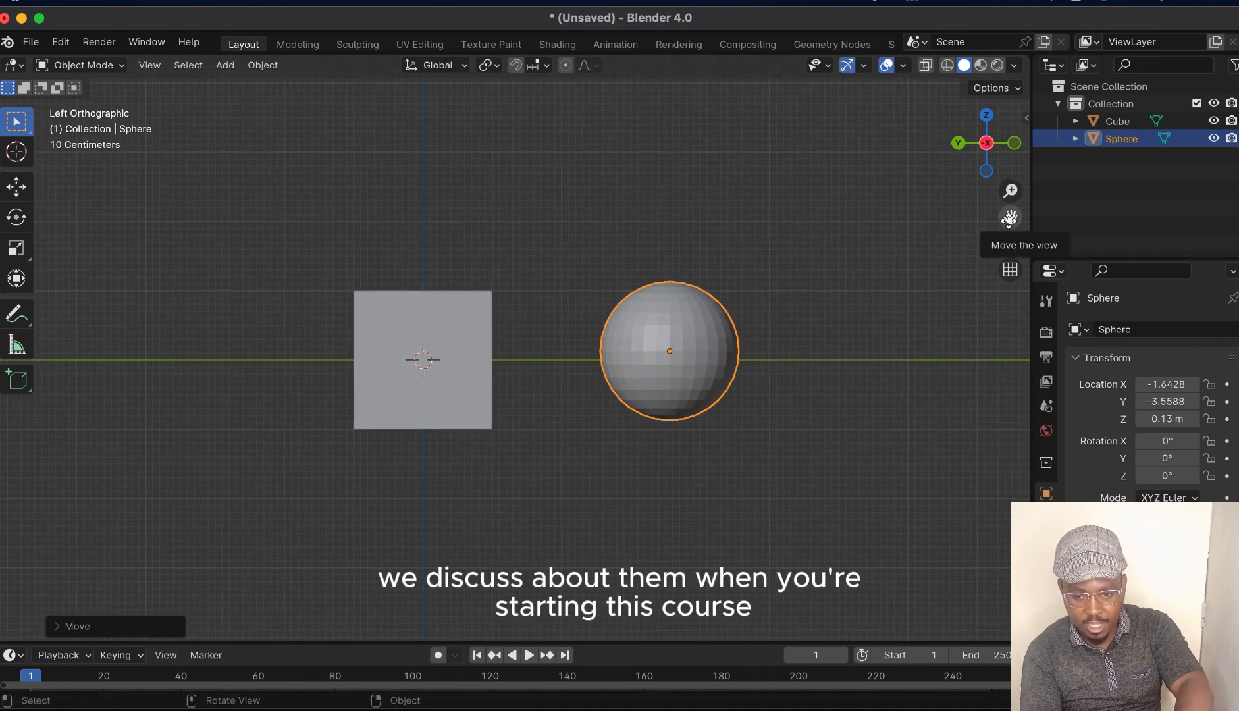
# Add a cylinder mesh and move it along the Y axis to about 3.5 m, on the side of the cube opposite the sphere.
pyautogui.moveTo(993, 155); pyautogui.dragTo(849, 200)
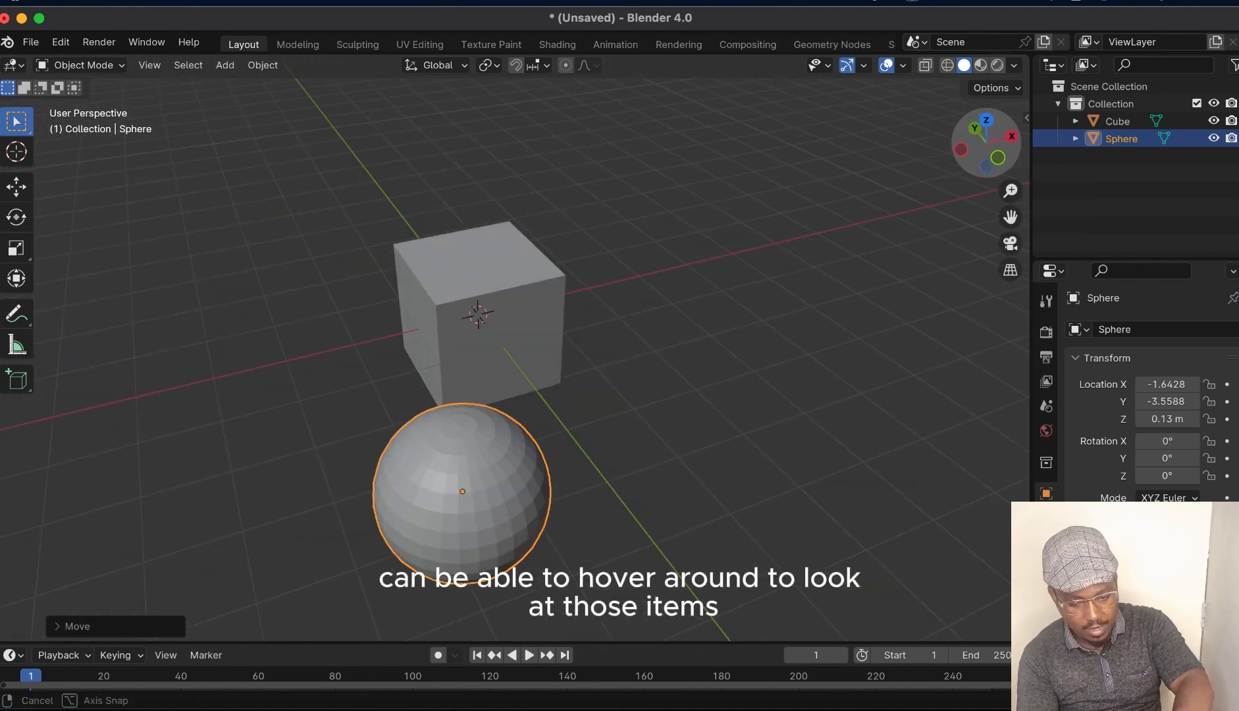
pyautogui.moveTo(993, 157); pyautogui.dragTo(1148, 112)
pyautogui.hotkey('shift', 'a')
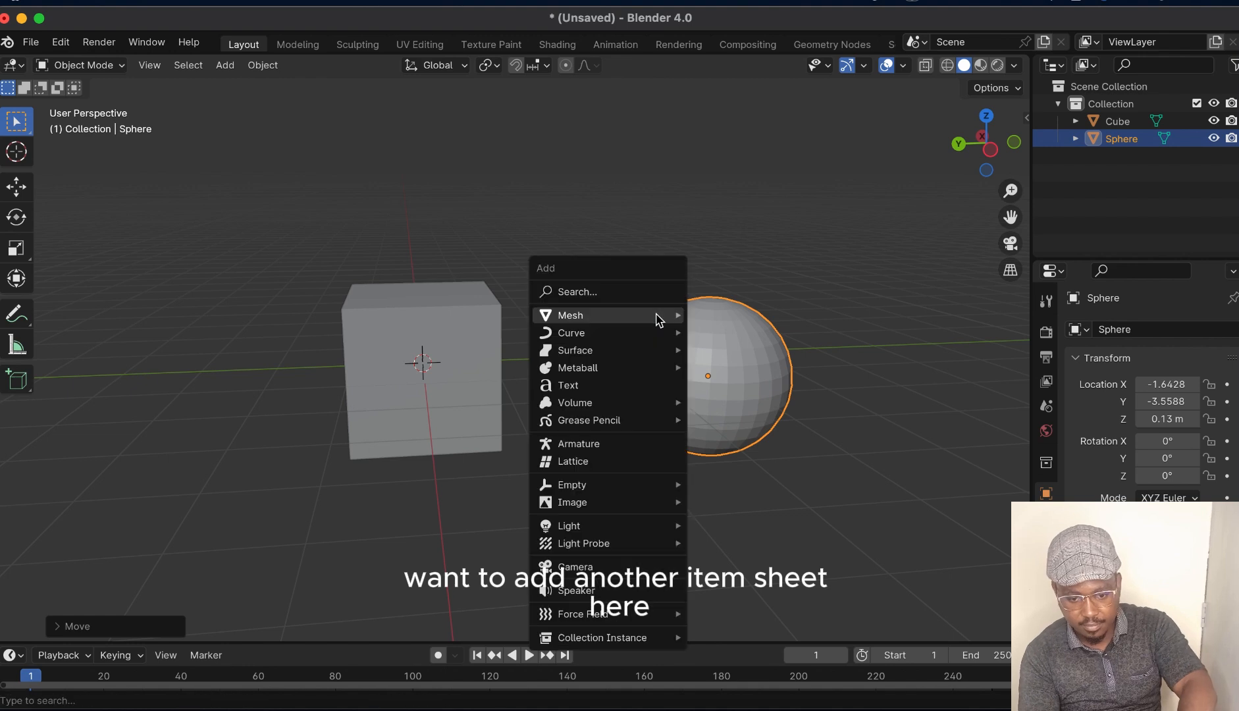
pyautogui.moveTo(655, 314)
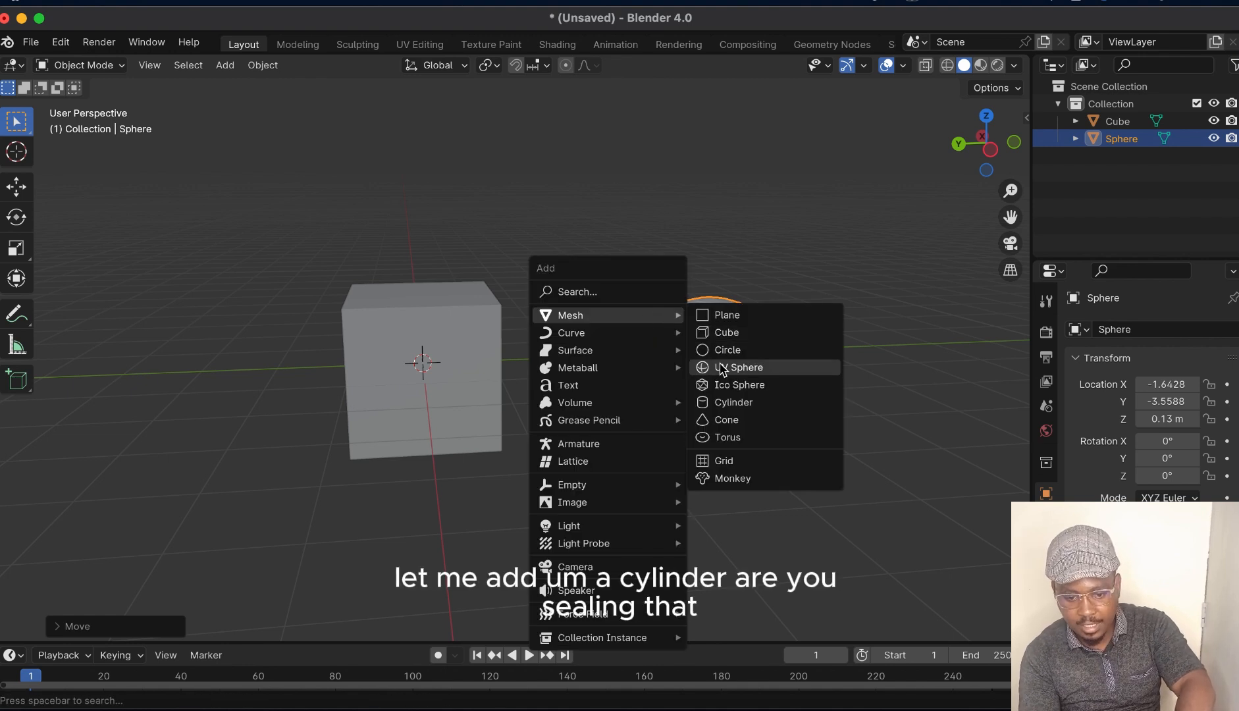
pyautogui.click(731, 402)
pyautogui.click(16, 187)
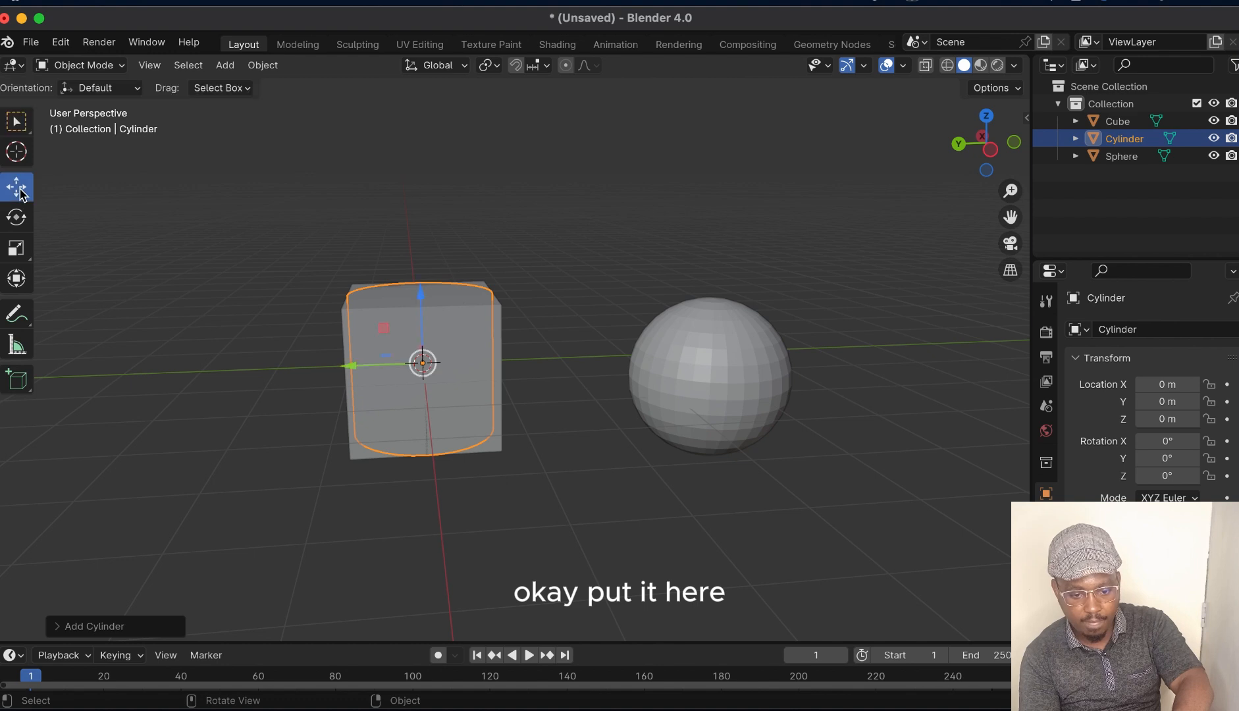
pyautogui.moveTo(351, 370); pyautogui.dragTo(83, 368)
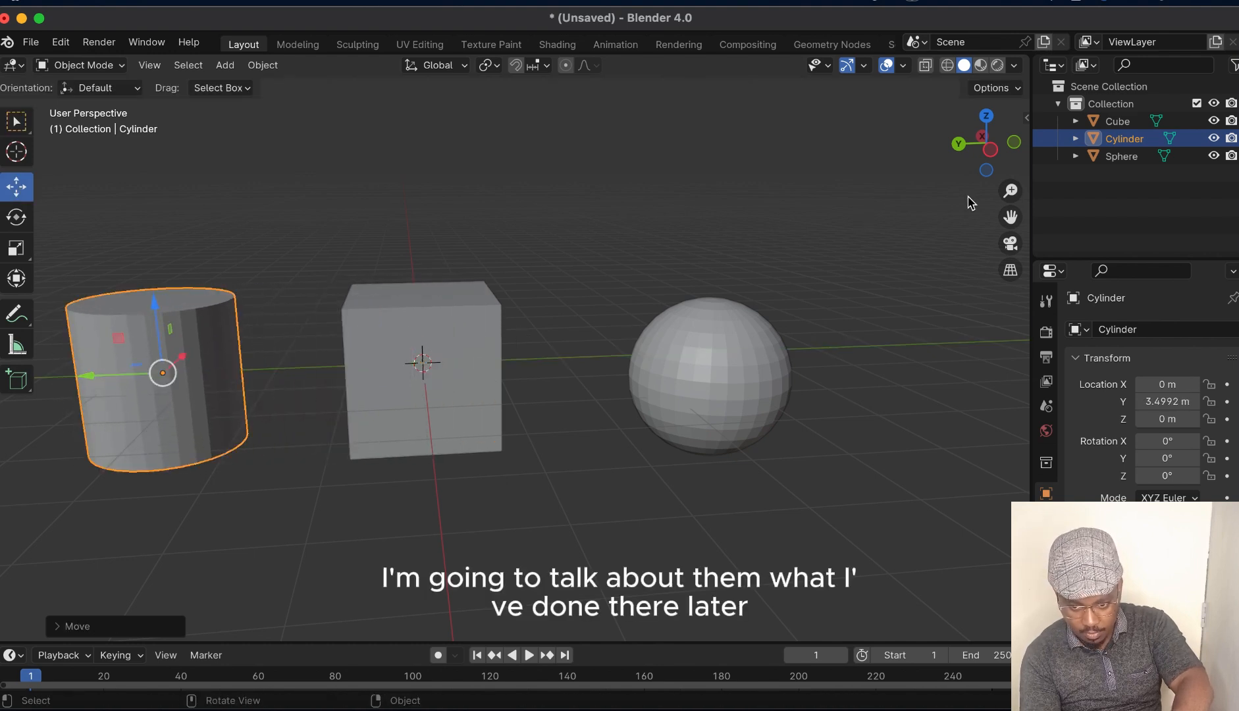
pyautogui.moveTo(1010, 191)
pyautogui.mouseDown()
pyautogui.moveTo(1013, 212)
pyautogui.moveTo(1061, 214)
pyautogui.moveTo(1010, 189)
pyautogui.moveTo(1011, 169)
pyautogui.mouseUp()
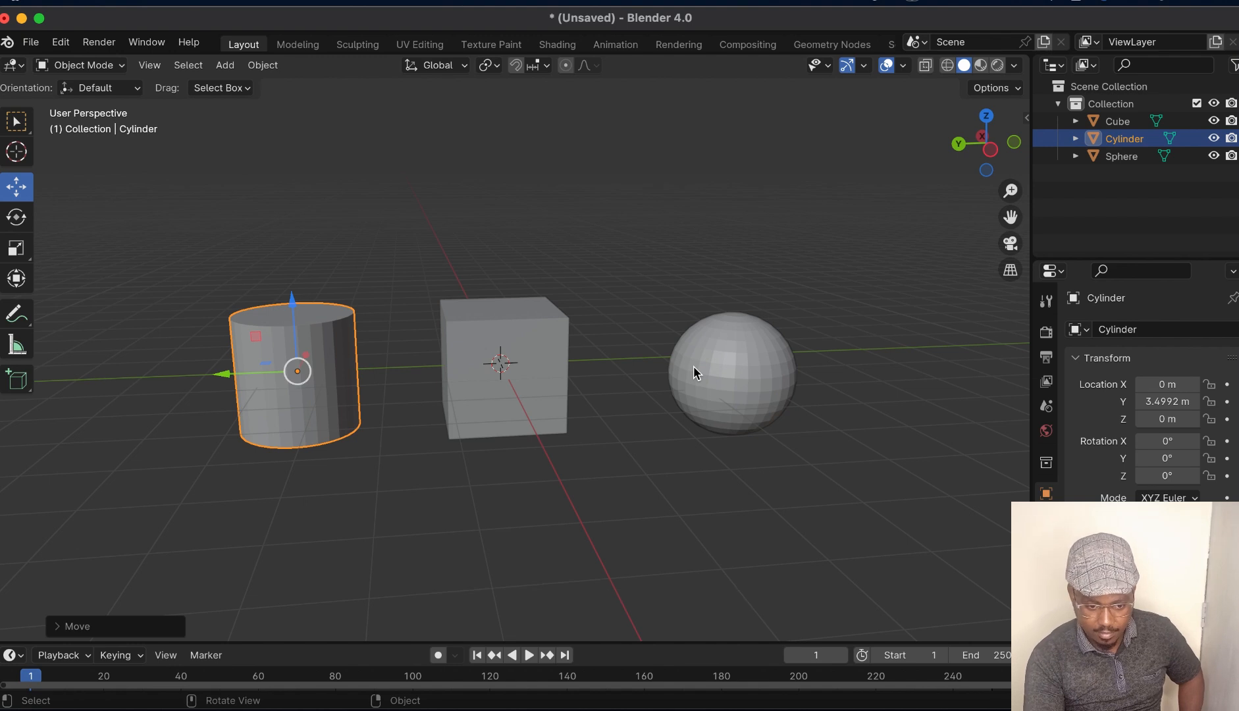
# Nudge the cylinder along the Z, Y and X axes with the Move tool, to about X 0.16, Y 3.63, Z 0.01 m.
pyautogui.click(18, 124)
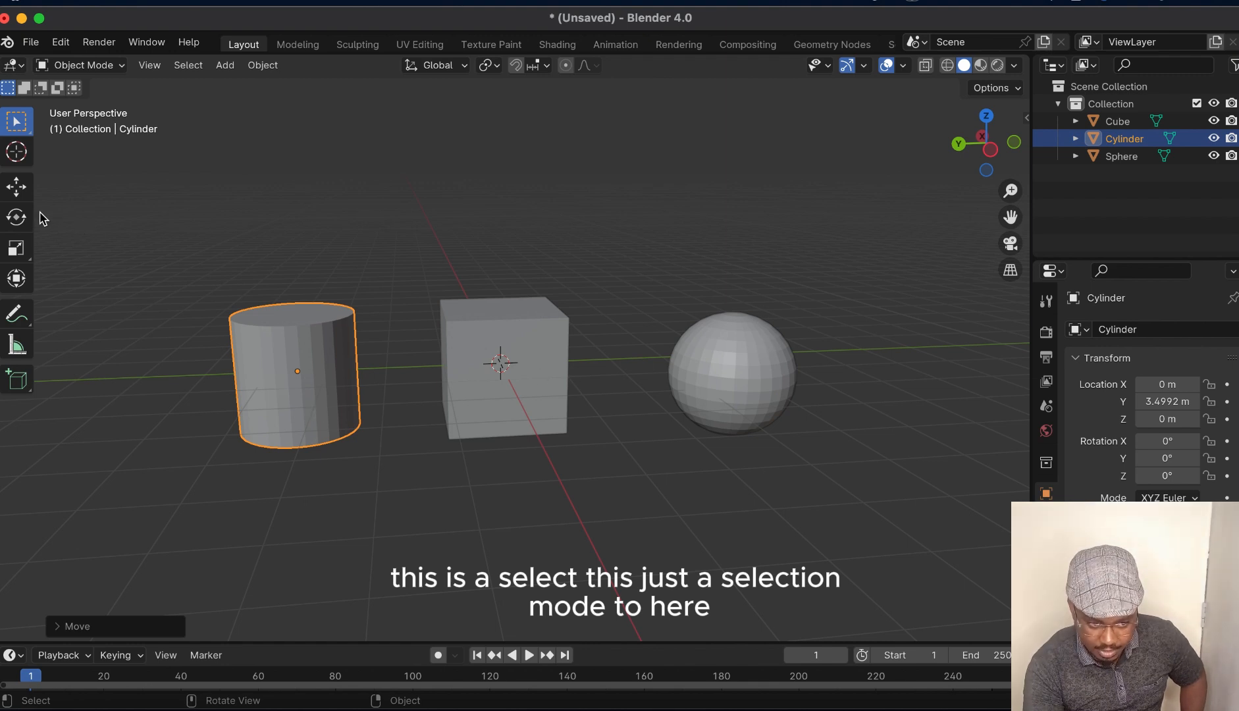
pyautogui.click(10, 191)
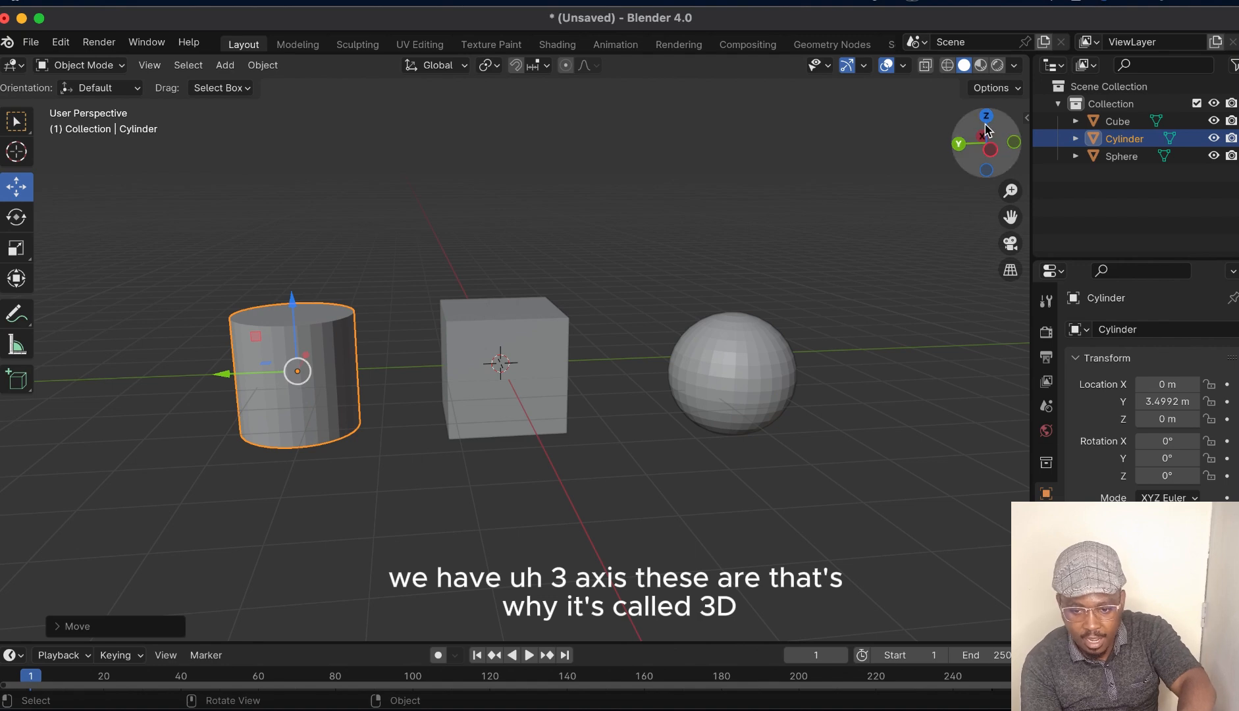
pyautogui.moveTo(984, 135)
pyautogui.mouseDown()
pyautogui.moveTo(981, 153)
pyautogui.moveTo(989, 146)
pyautogui.mouseUp()
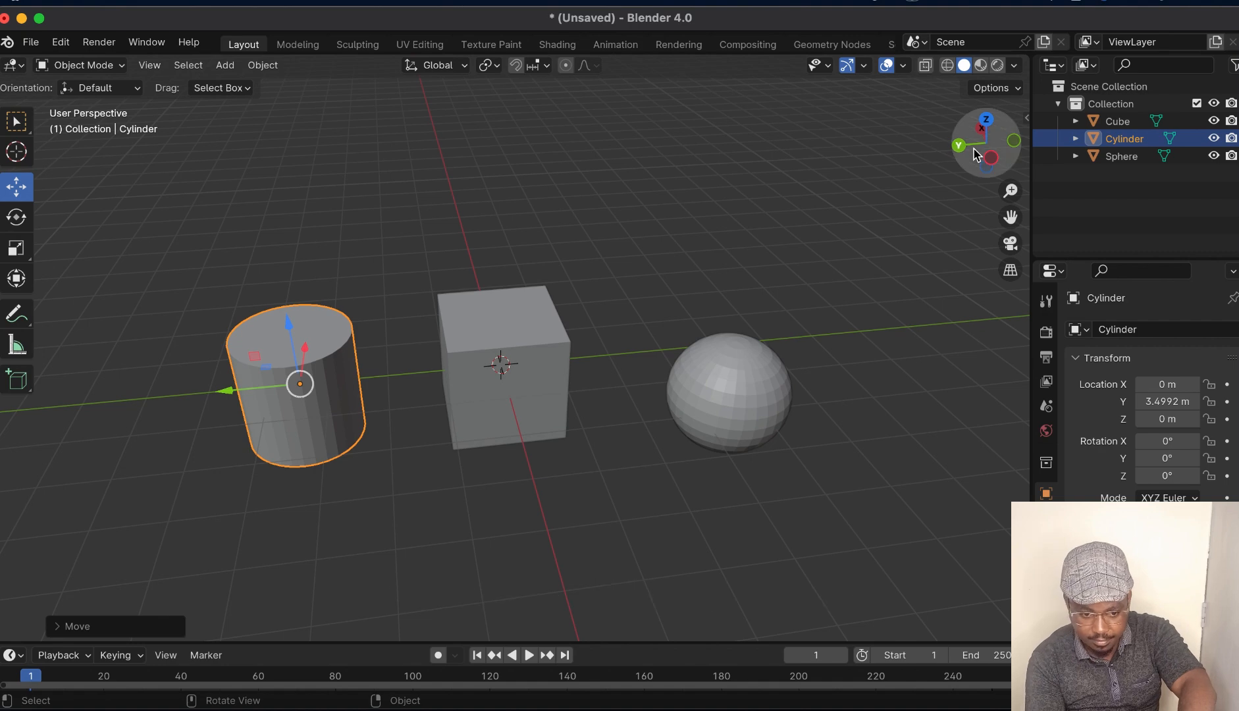
pyautogui.moveTo(956, 143); pyautogui.dragTo(975, 158)
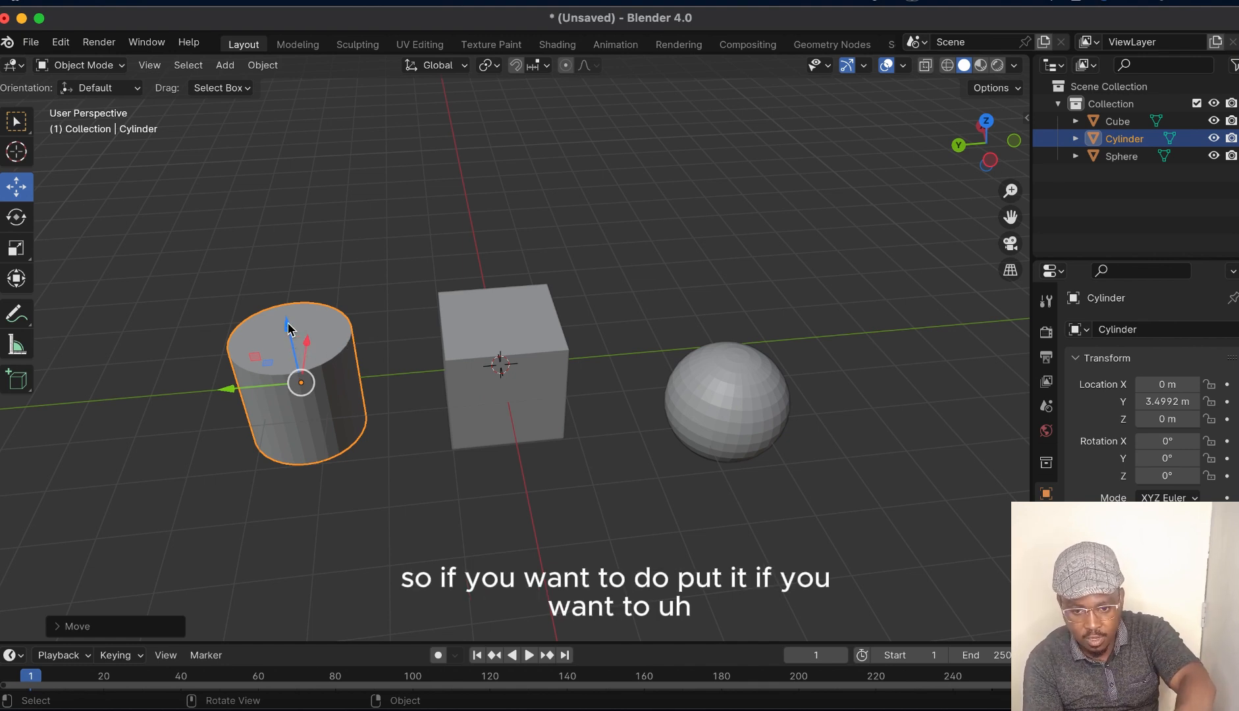
pyautogui.moveTo(977, 144); pyautogui.dragTo(980, 125)
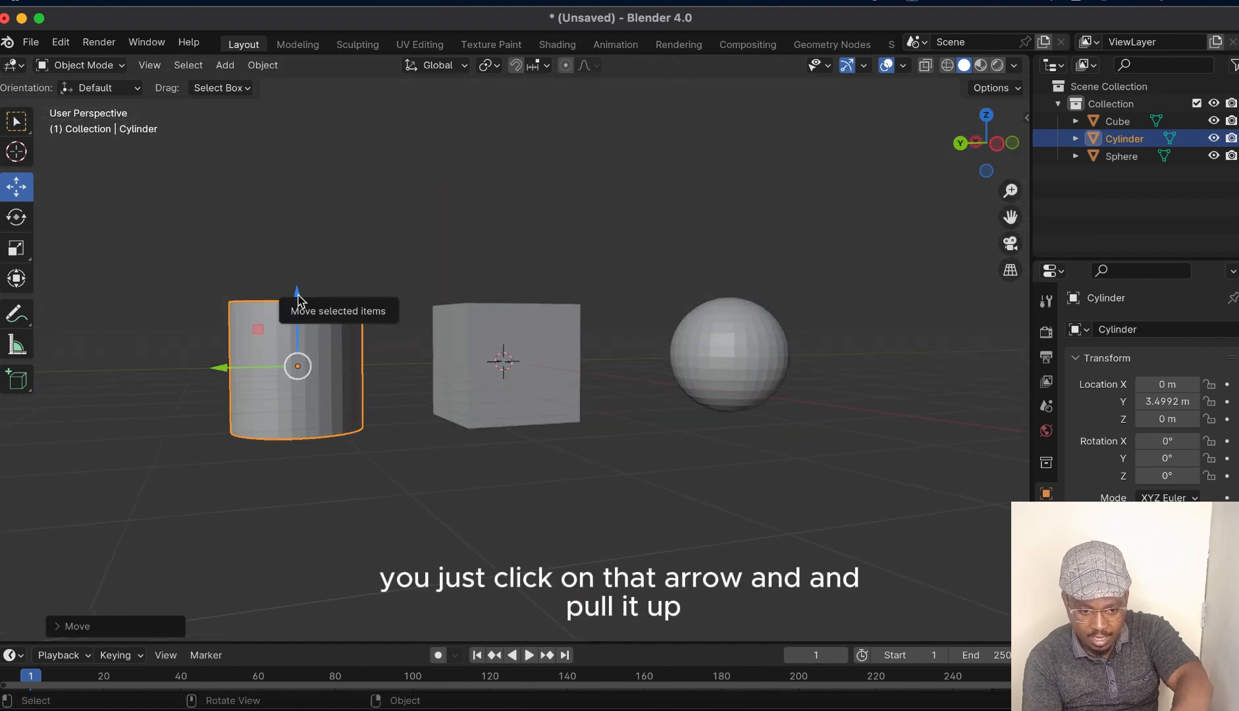
pyautogui.moveTo(299, 300)
pyautogui.mouseDown()
pyautogui.moveTo(297, 169)
pyautogui.moveTo(298, 476)
pyautogui.moveTo(315, 293)
pyautogui.mouseUp()
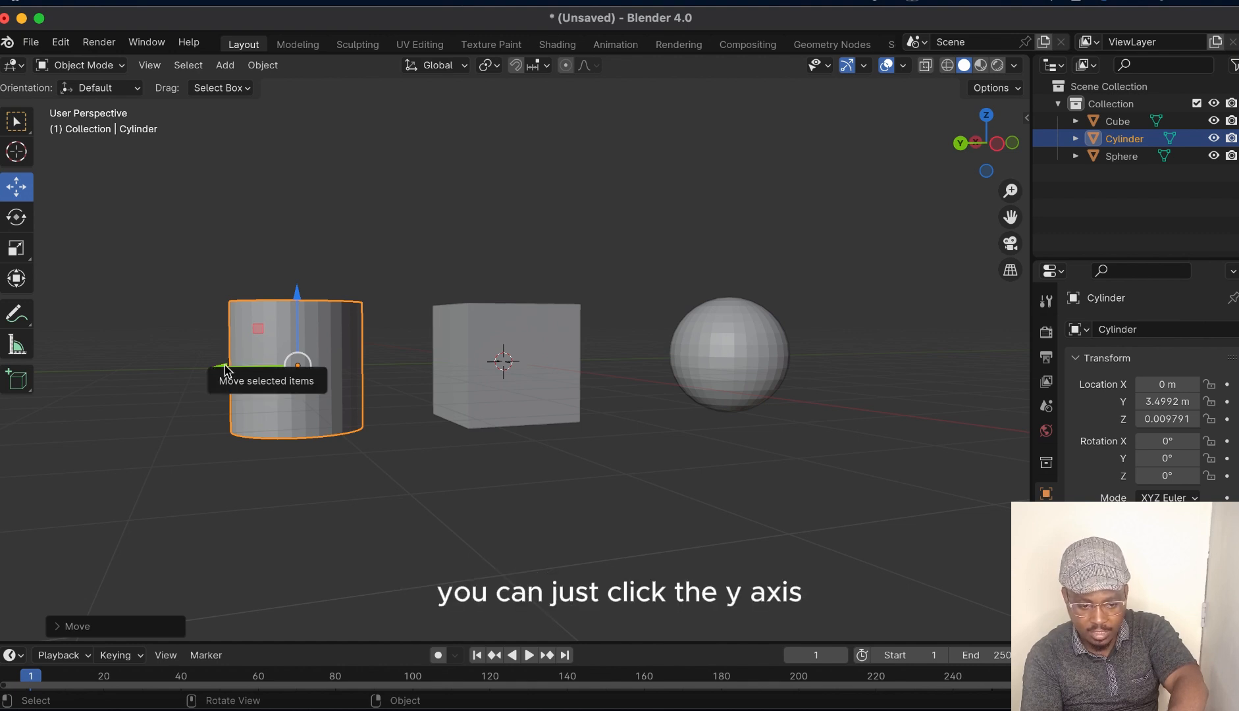
pyautogui.moveTo(226, 370)
pyautogui.mouseDown()
pyautogui.moveTo(150, 371)
pyautogui.moveTo(351, 382)
pyautogui.moveTo(526, 361)
pyautogui.moveTo(157, 379)
pyautogui.moveTo(230, 388)
pyautogui.moveTo(382, 375)
pyautogui.moveTo(218, 373)
pyautogui.mouseUp()
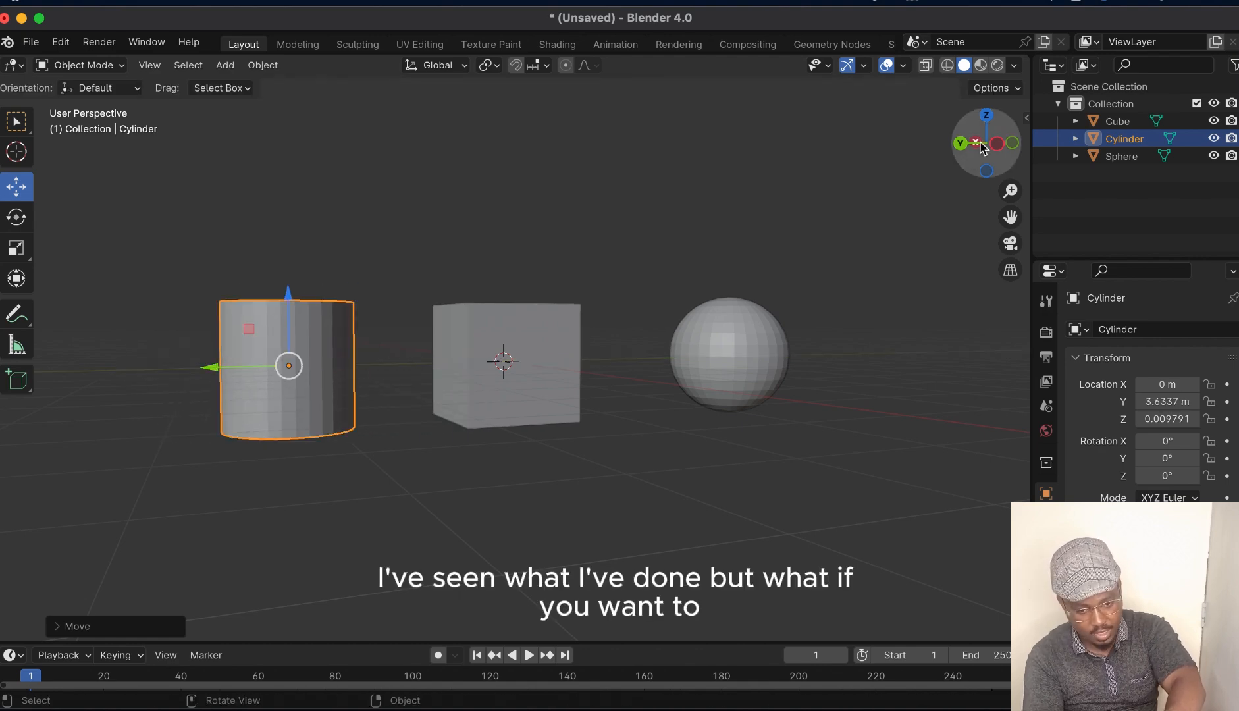
pyautogui.moveTo(973, 146); pyautogui.dragTo(958, 194)
pyautogui.moveTo(979, 147); pyautogui.dragTo(1008, 149)
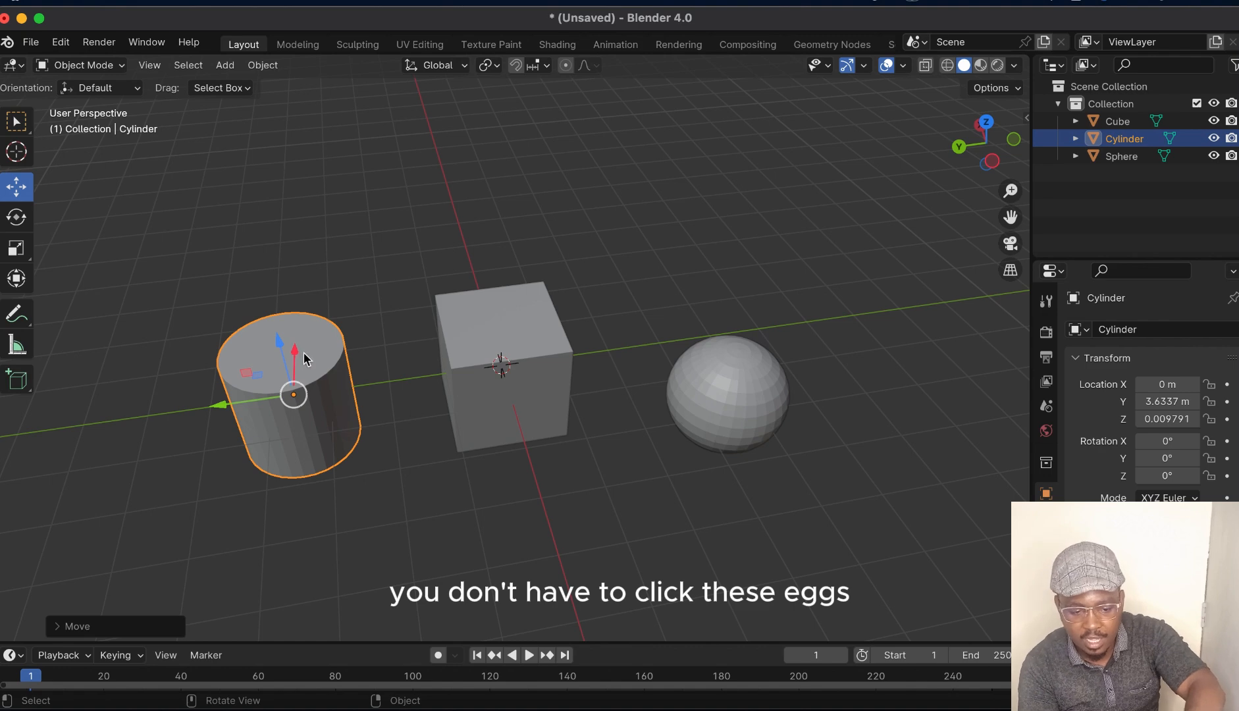
pyautogui.moveTo(295, 348)
pyautogui.mouseDown()
pyautogui.moveTo(310, 299)
pyautogui.moveTo(313, 347)
pyautogui.mouseUp()
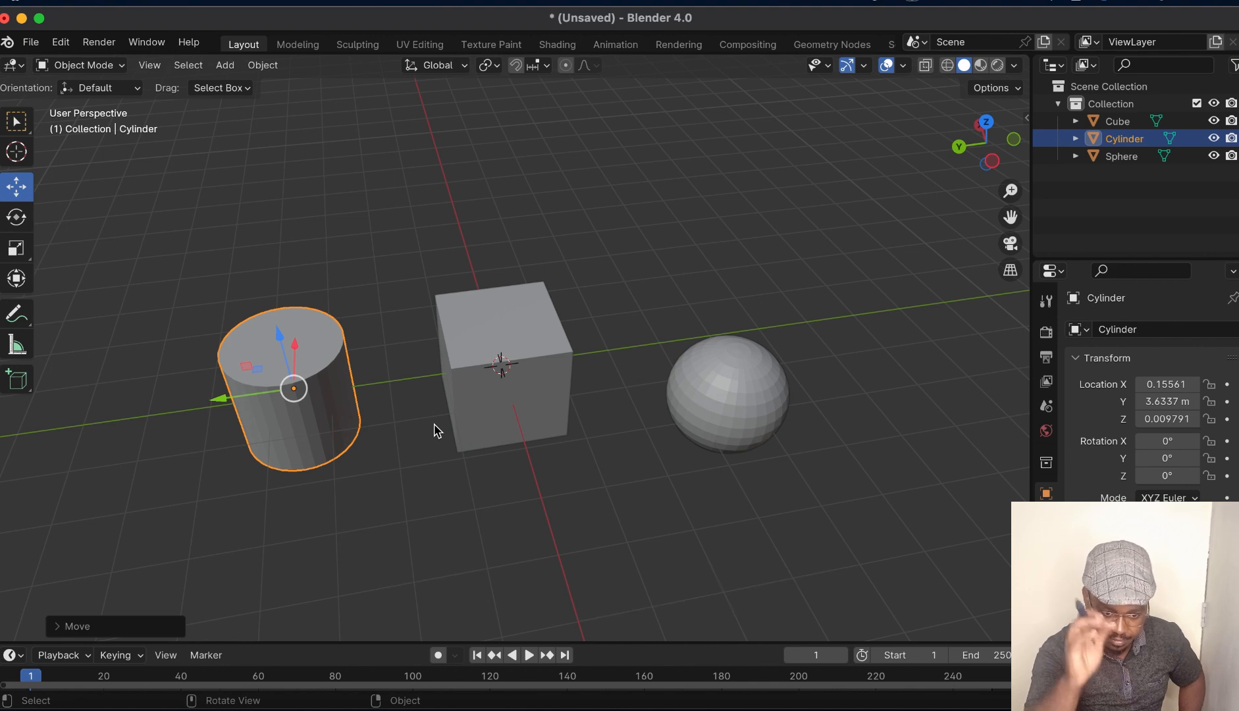
# Try moving the cylinder locked to the global X, Y and Z axes in turn, and cancel the move.
pyautogui.press('g')
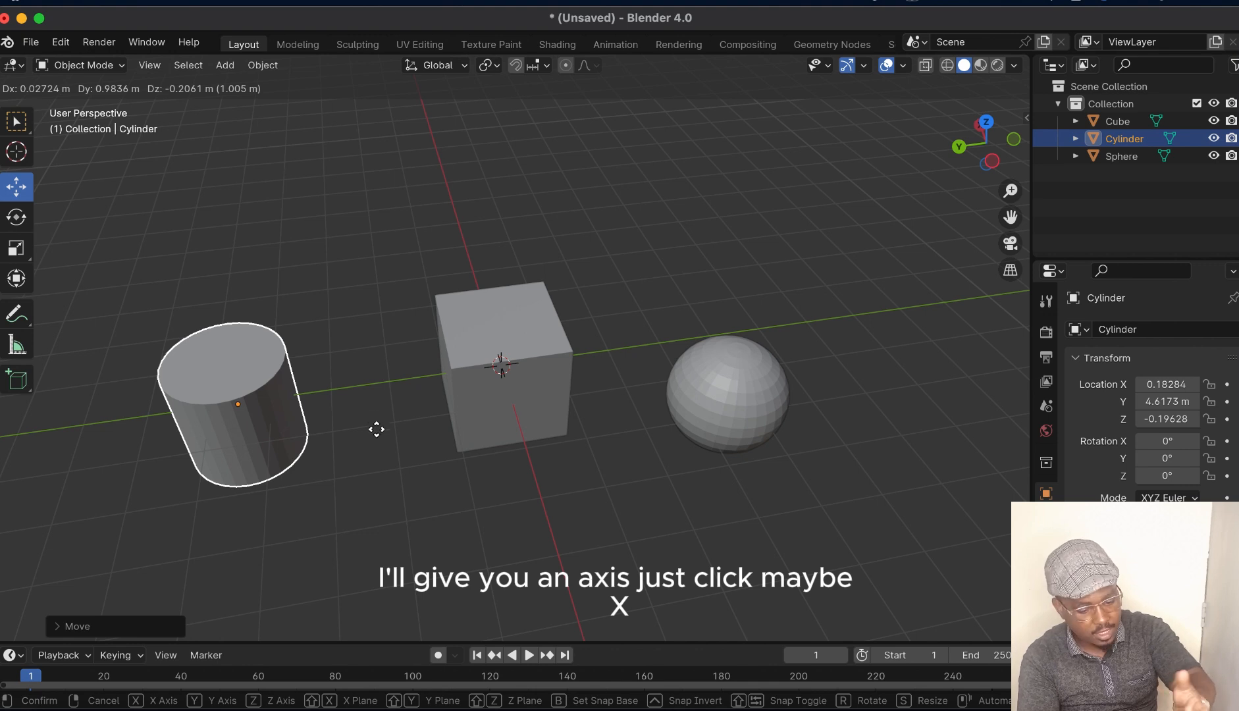
pyautogui.press('x')
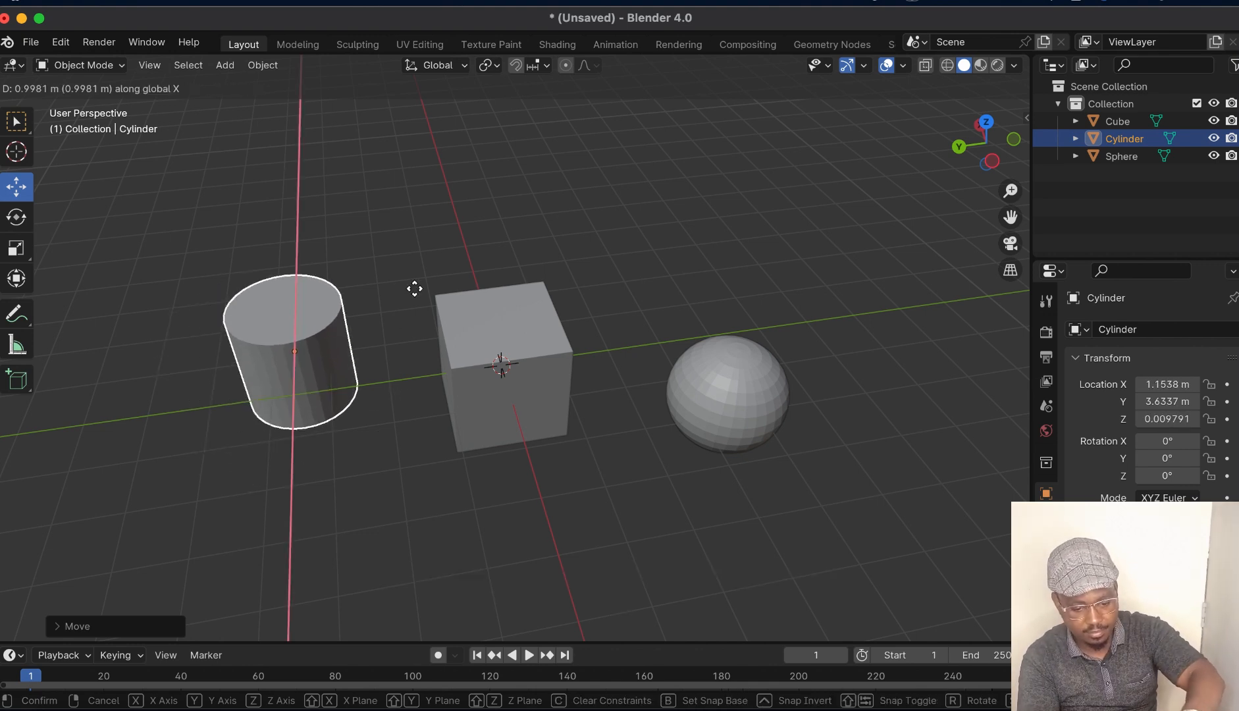
pyautogui.press('y')
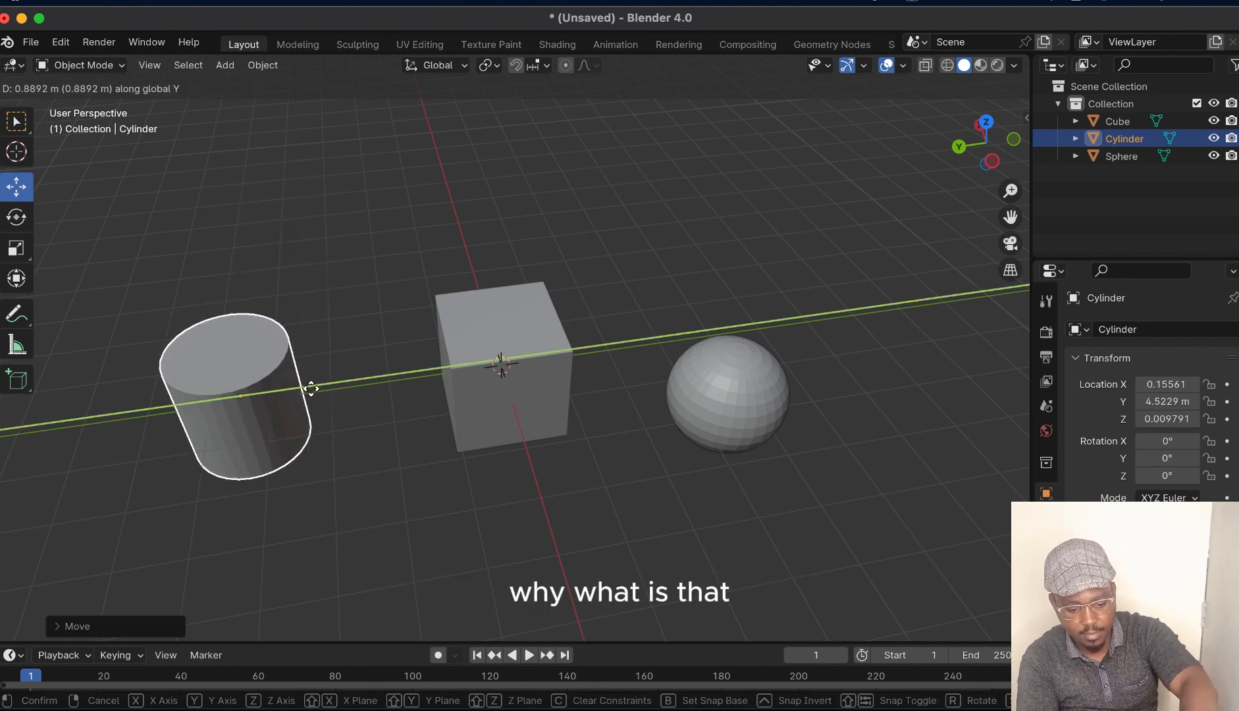
pyautogui.press('z')
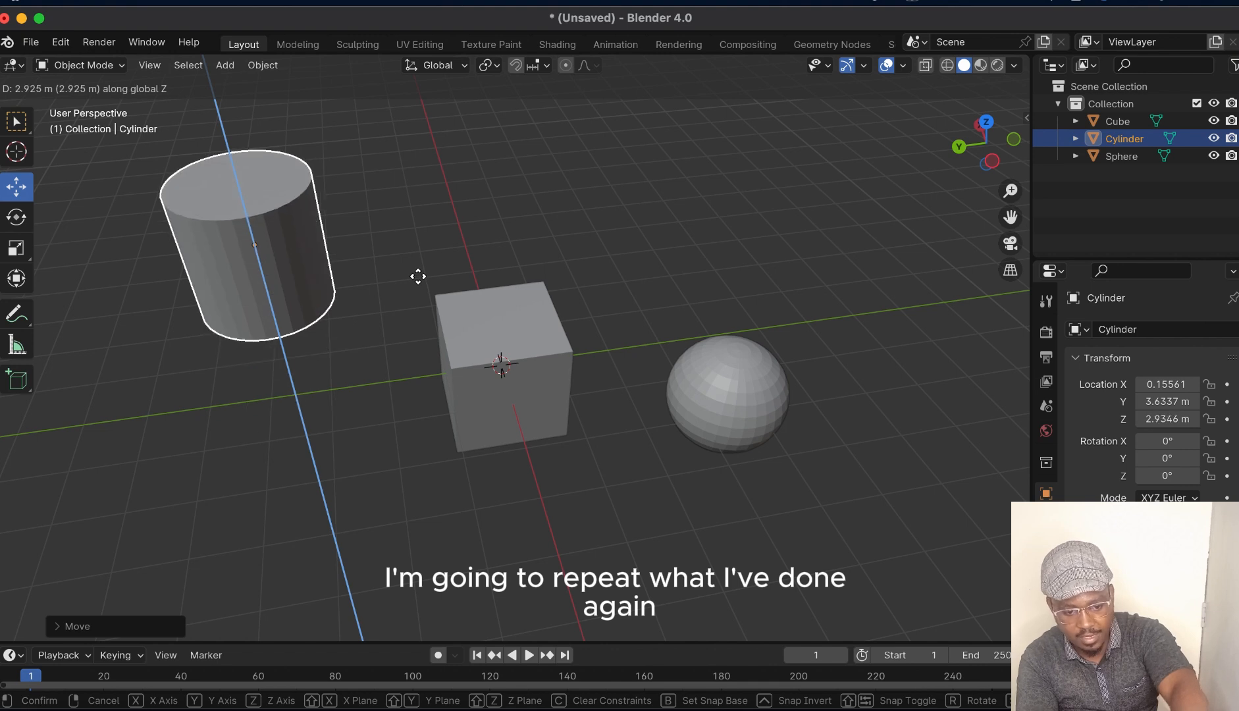
pyautogui.rightClick(420, 277)
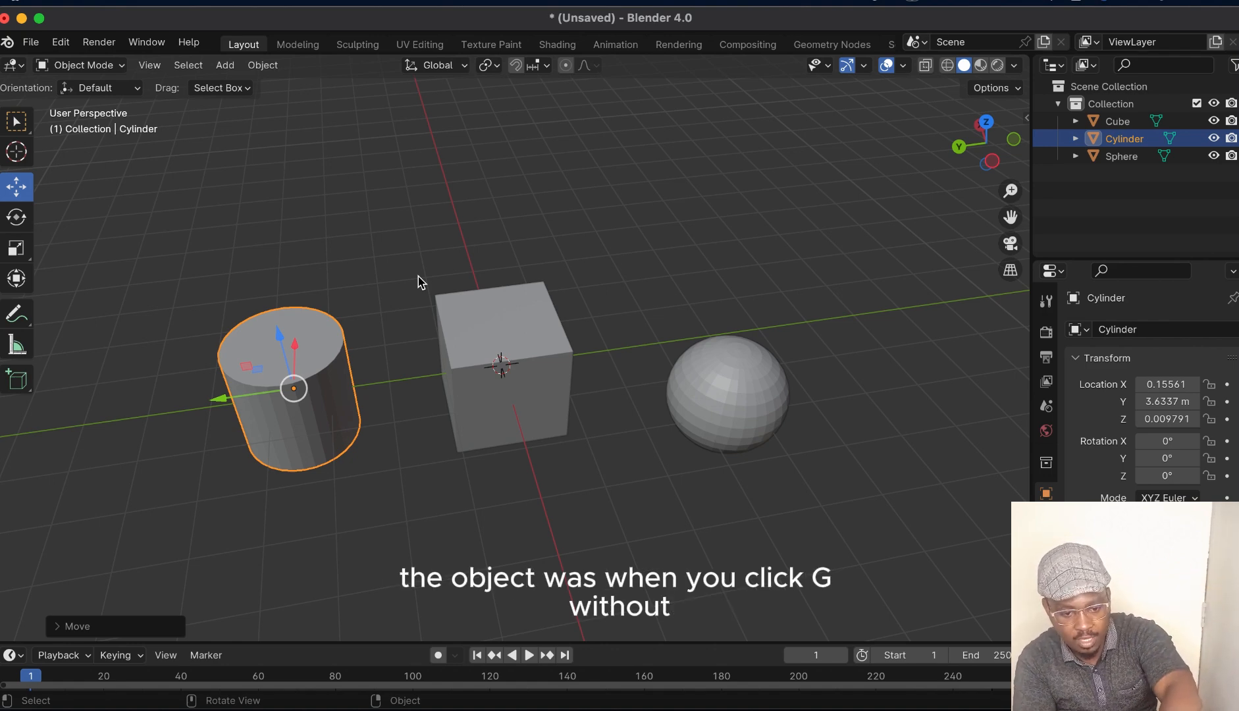
# Try moving the cylinder freely without an axis lock, undoing the two placements near the sphere and cancelling a third move.
pyautogui.press('g')
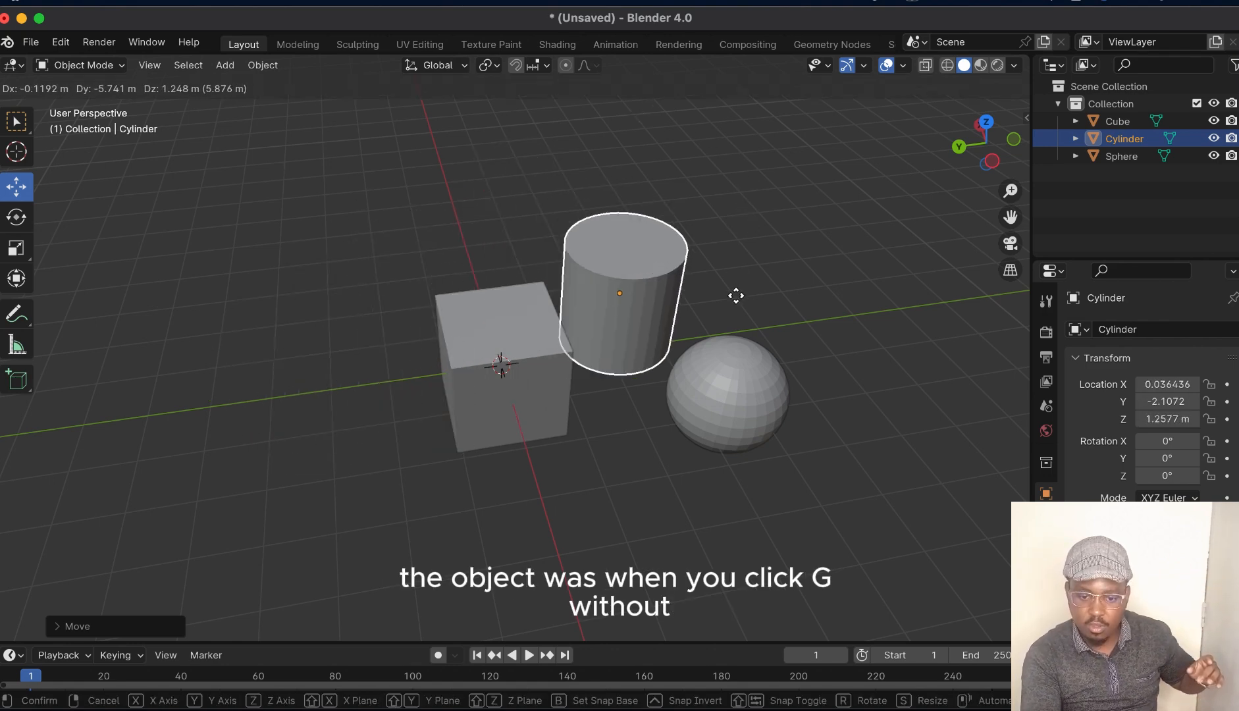
pyautogui.click(799, 180)
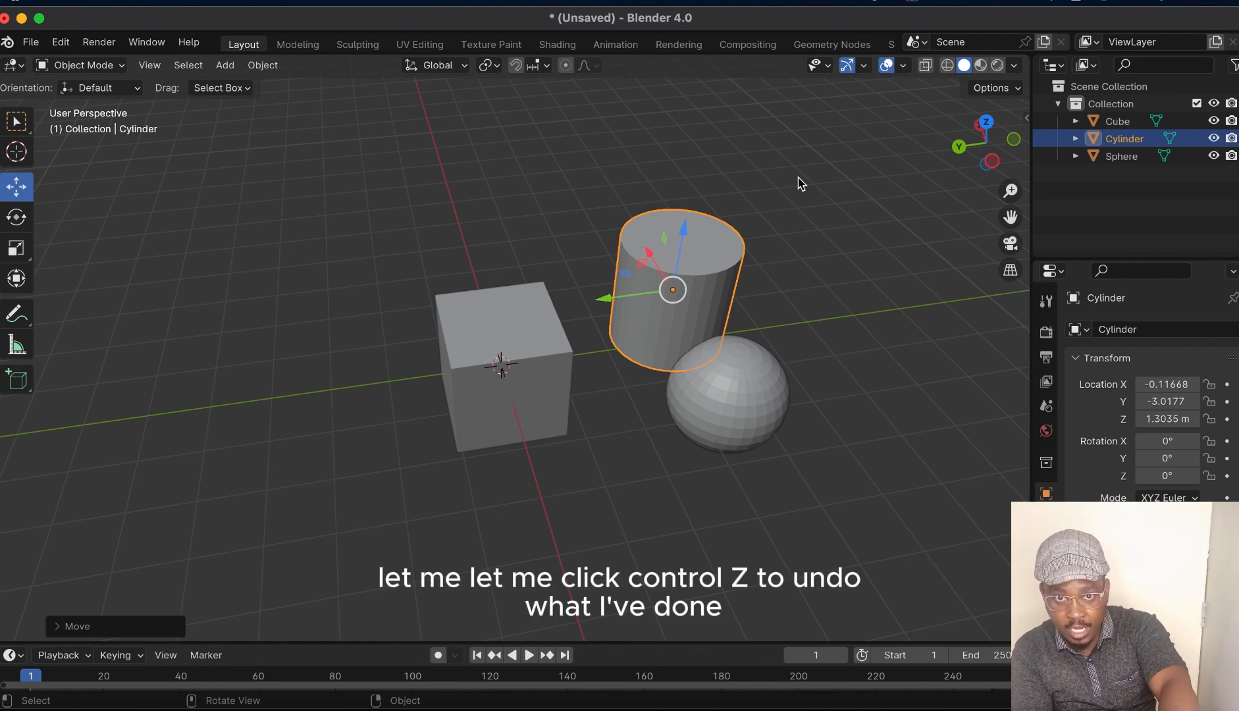
pyautogui.hotkey('ctrl', 'z')
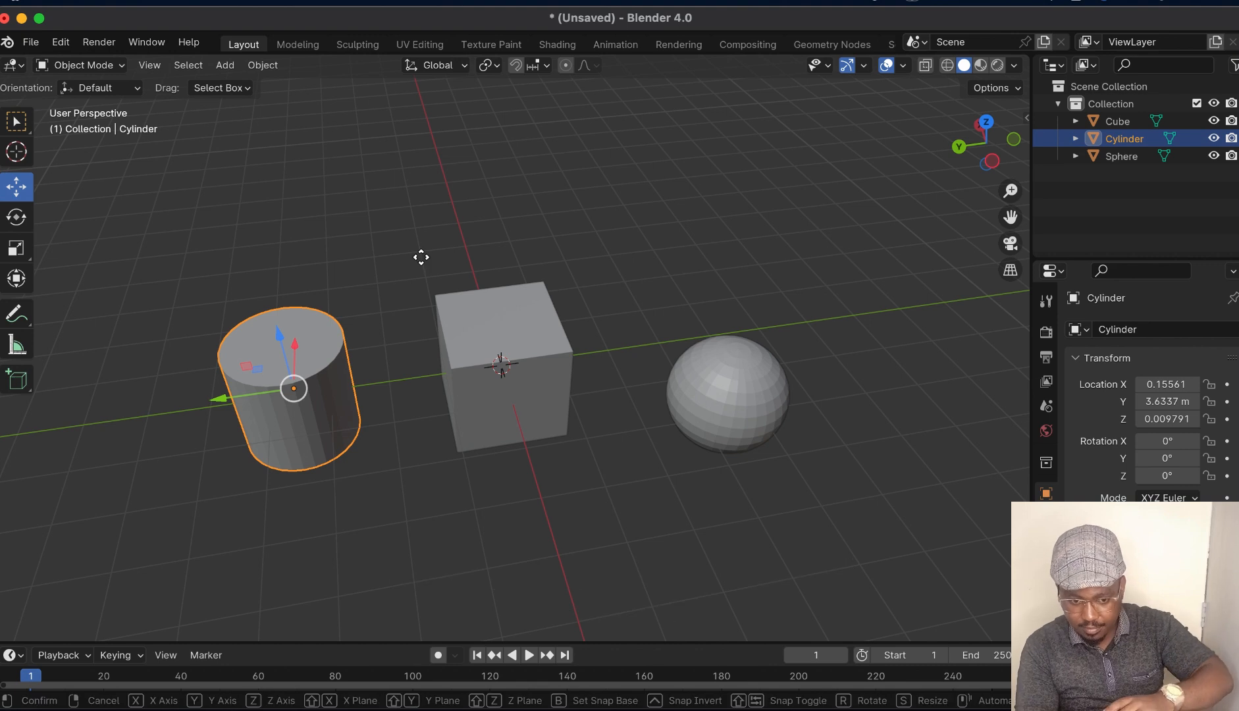
pyautogui.press('g')
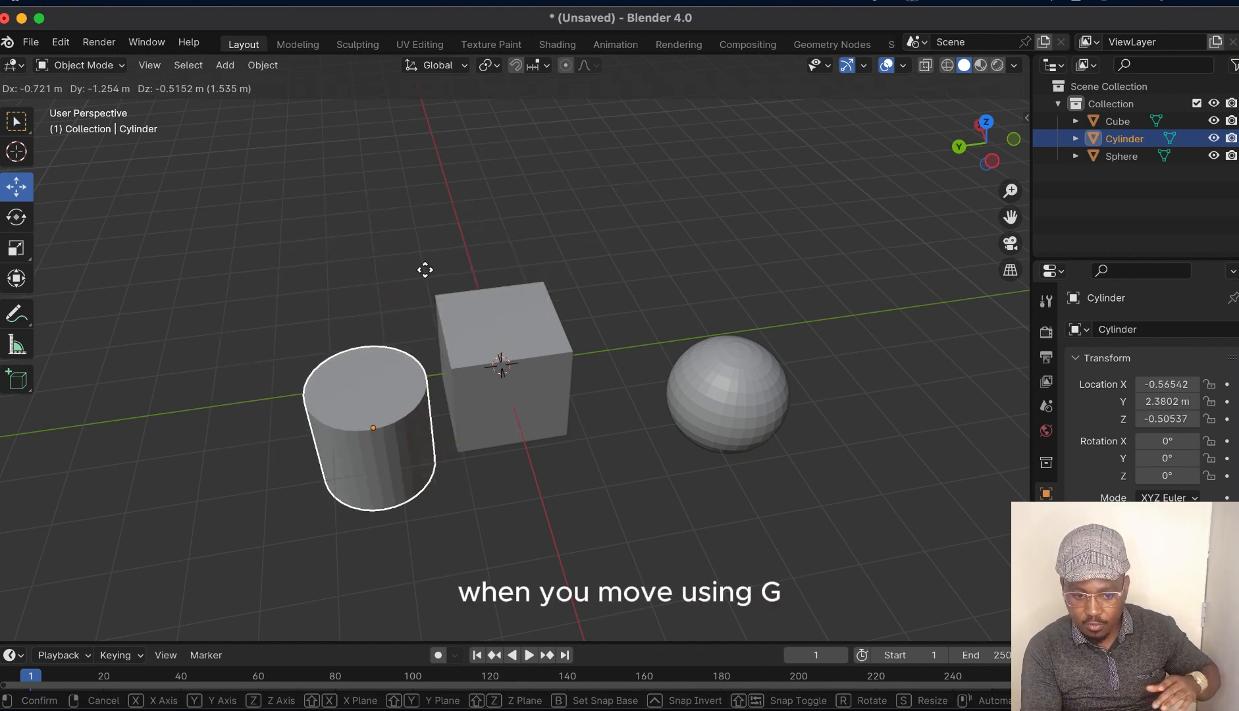
pyautogui.click(795, 145)
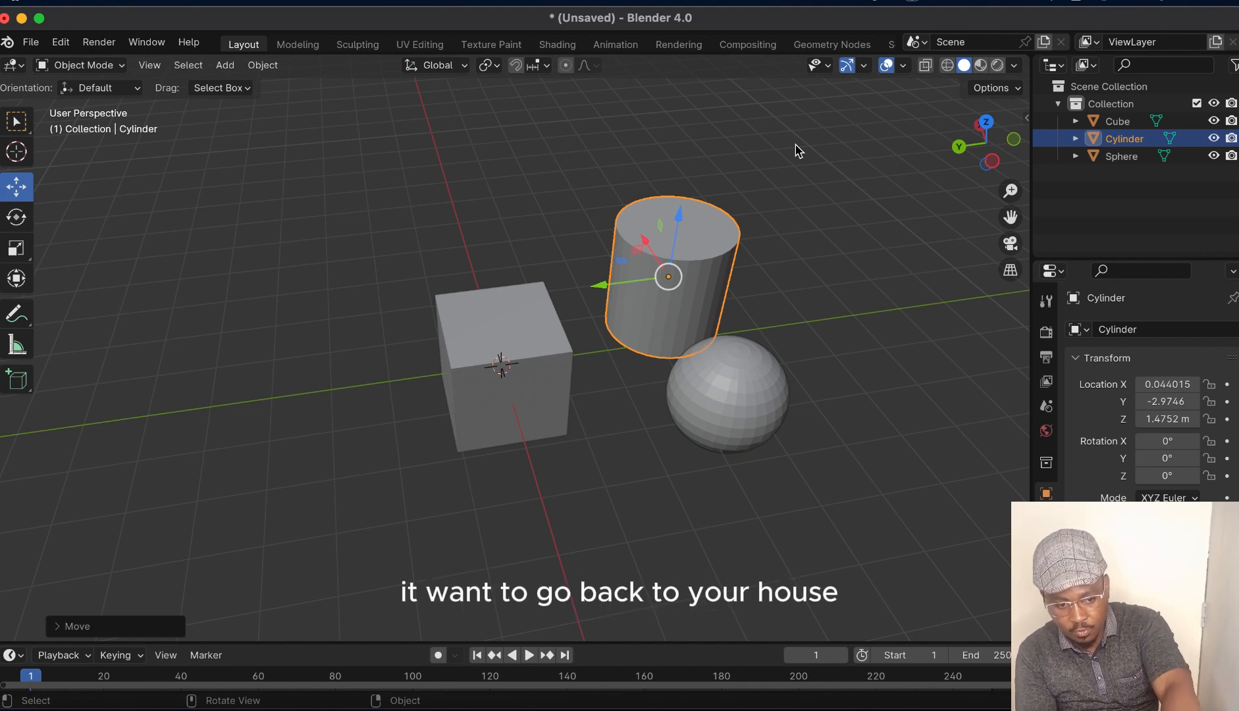
pyautogui.hotkey('ctrl', 'z')
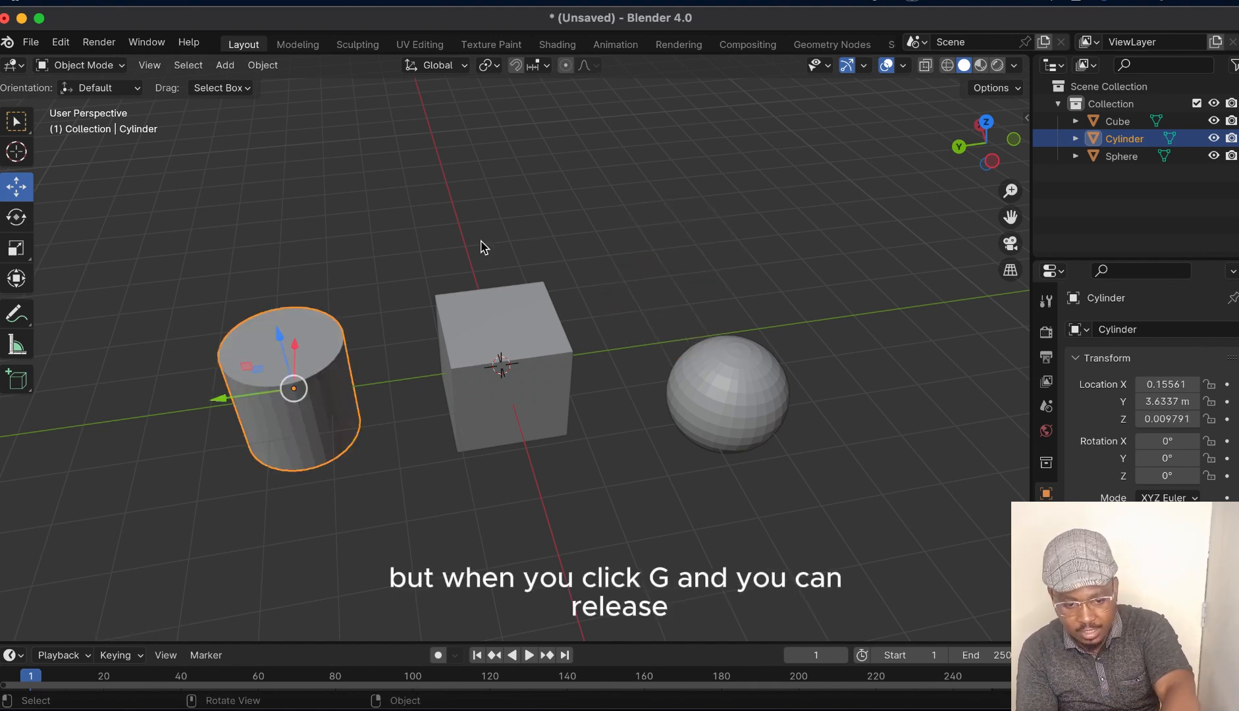
pyautogui.press('g')
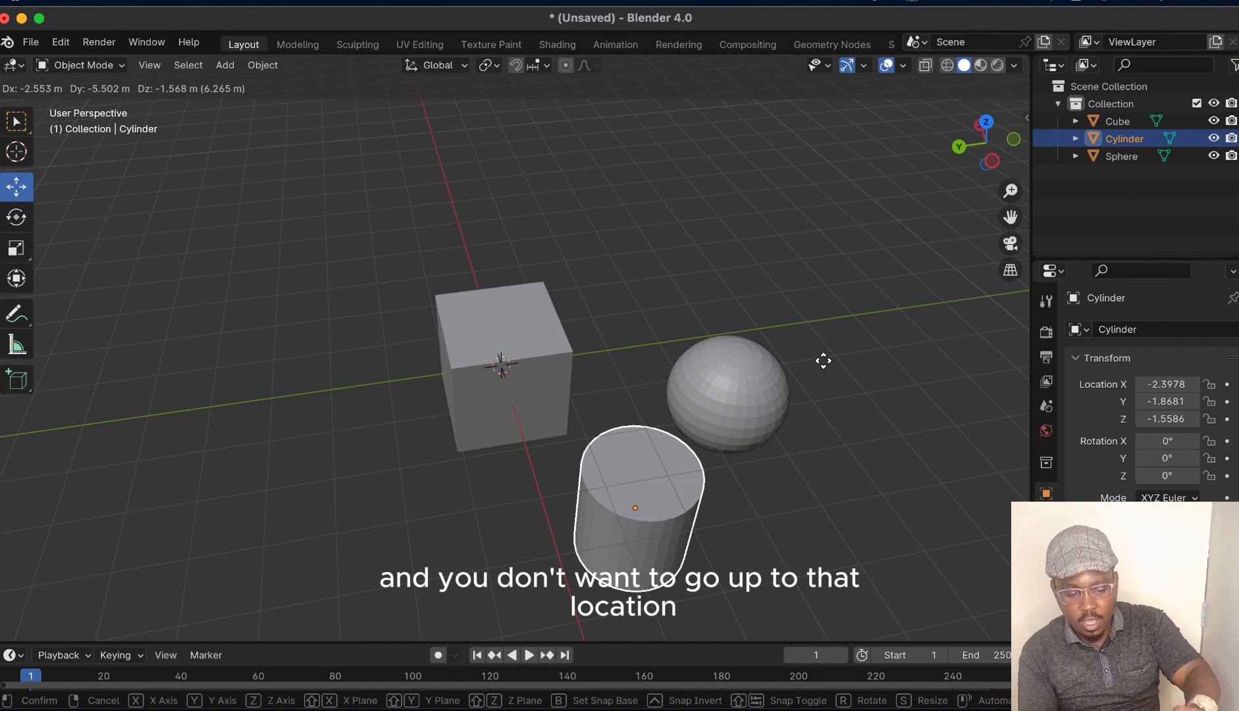
pyautogui.press('Escape')
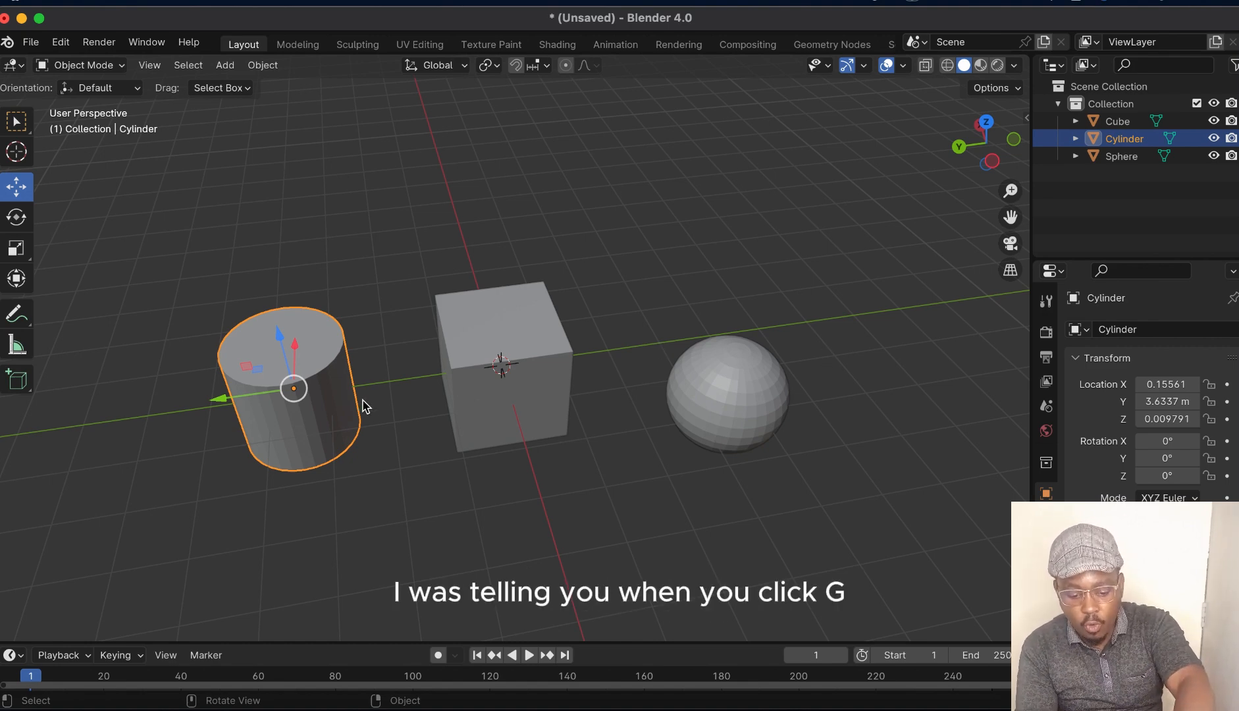
# Grab the cylinder again, switch the axis constraint from X to Y to Z, and cancel the transform.
pyautogui.press('g')
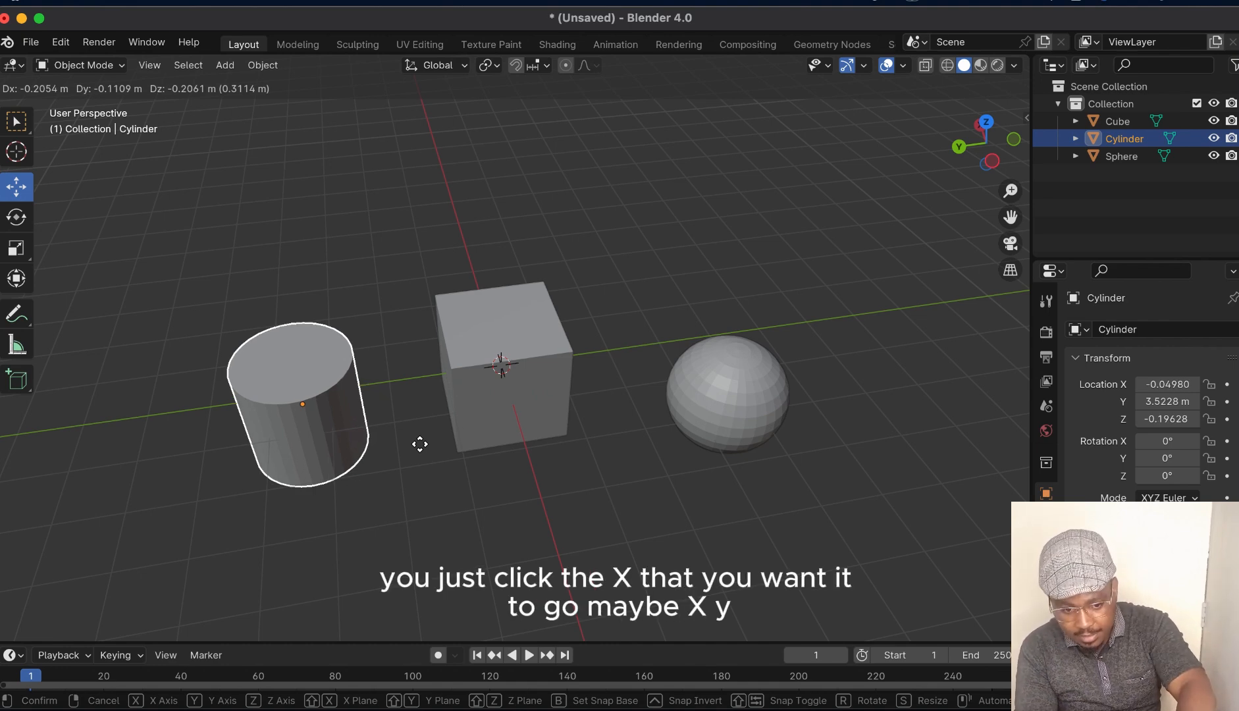
pyautogui.press('x')
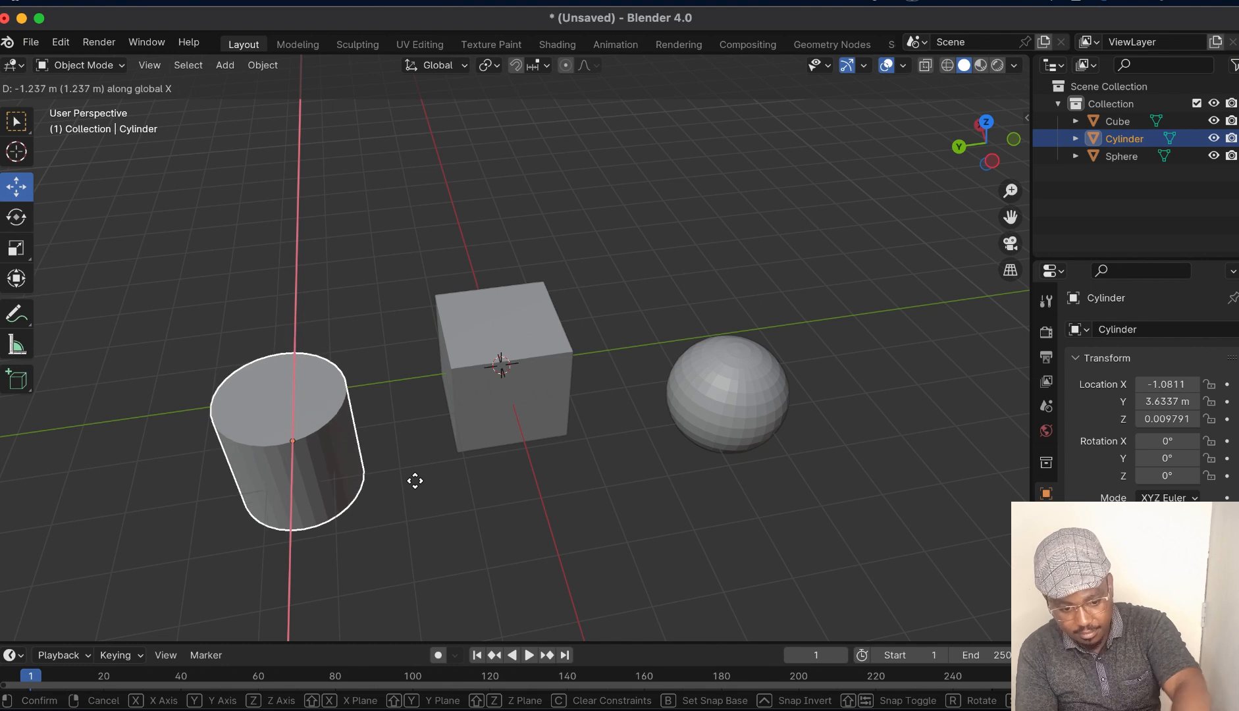
pyautogui.press('y')
pyautogui.press('z')
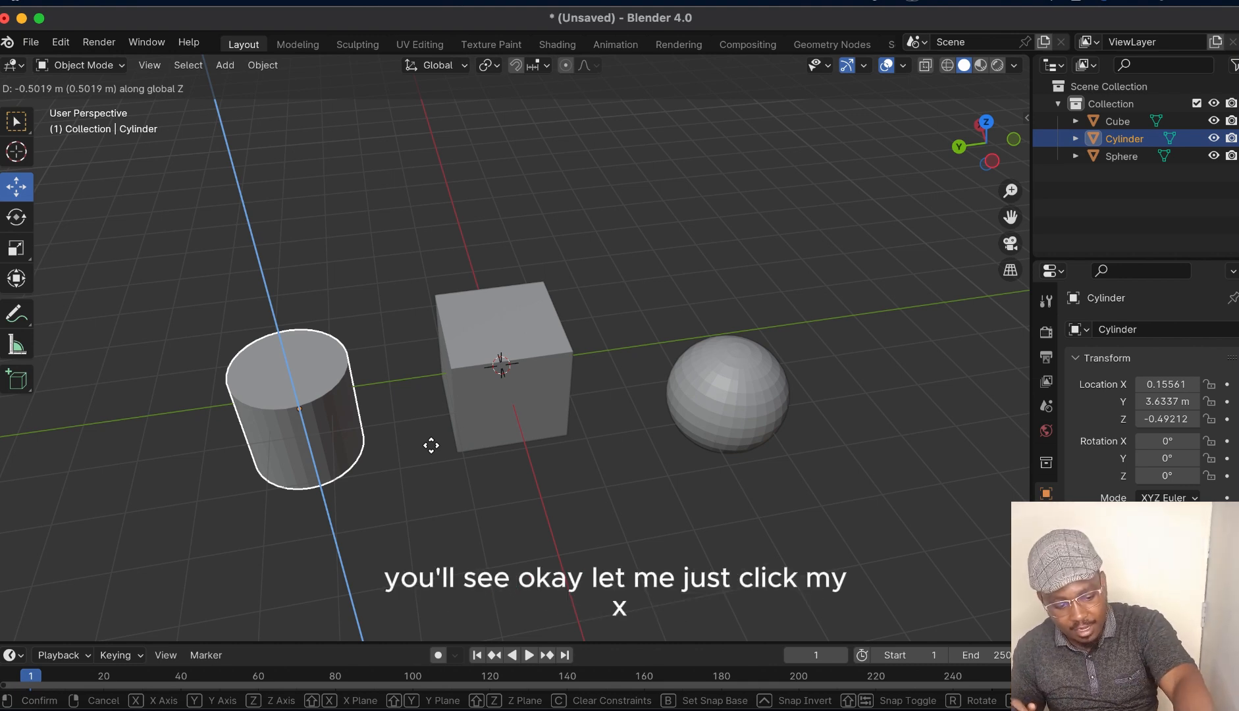
pyautogui.rightClick(431, 447)
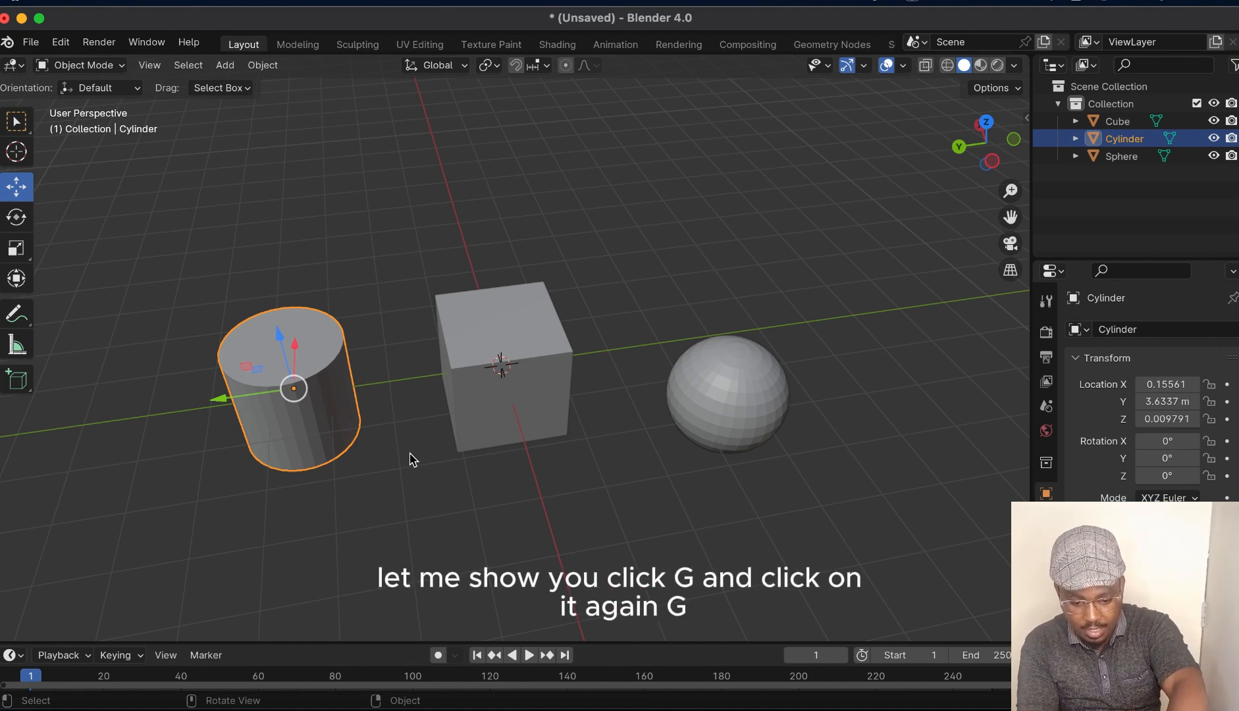
# Try a free move and a free trackball rotation of the cylinder, cancelling both.
pyautogui.press('g')
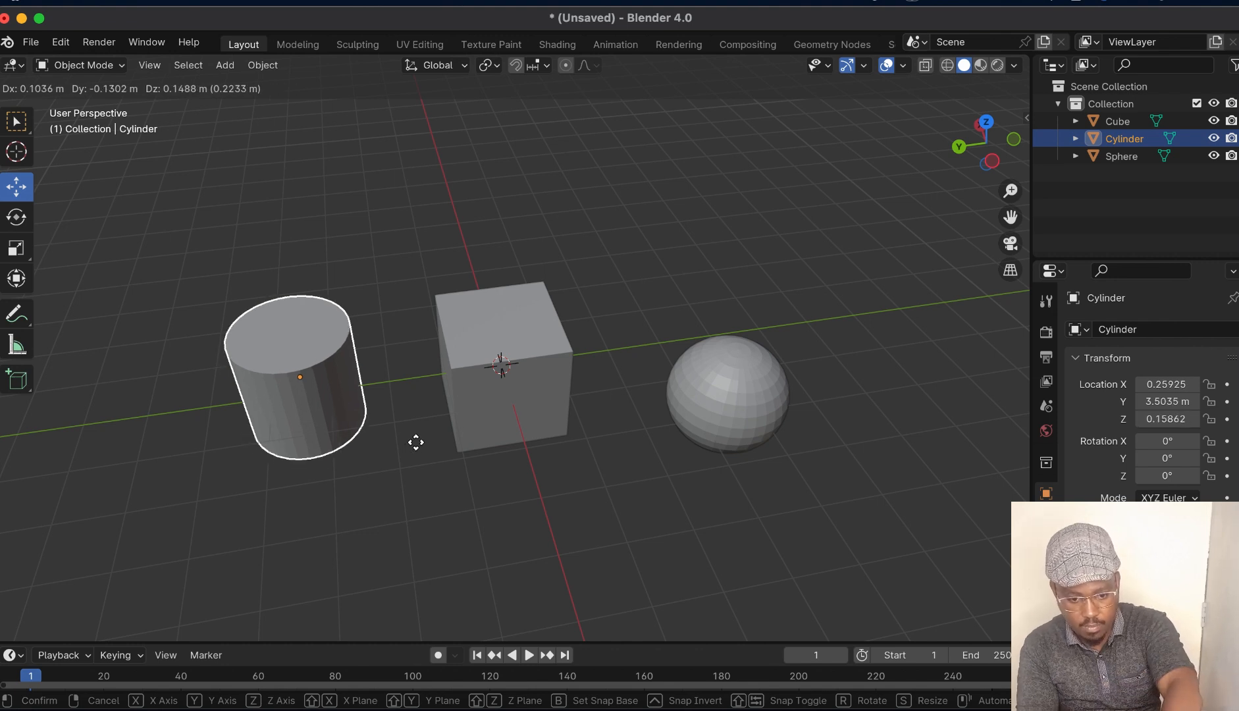
pyautogui.press('Escape')
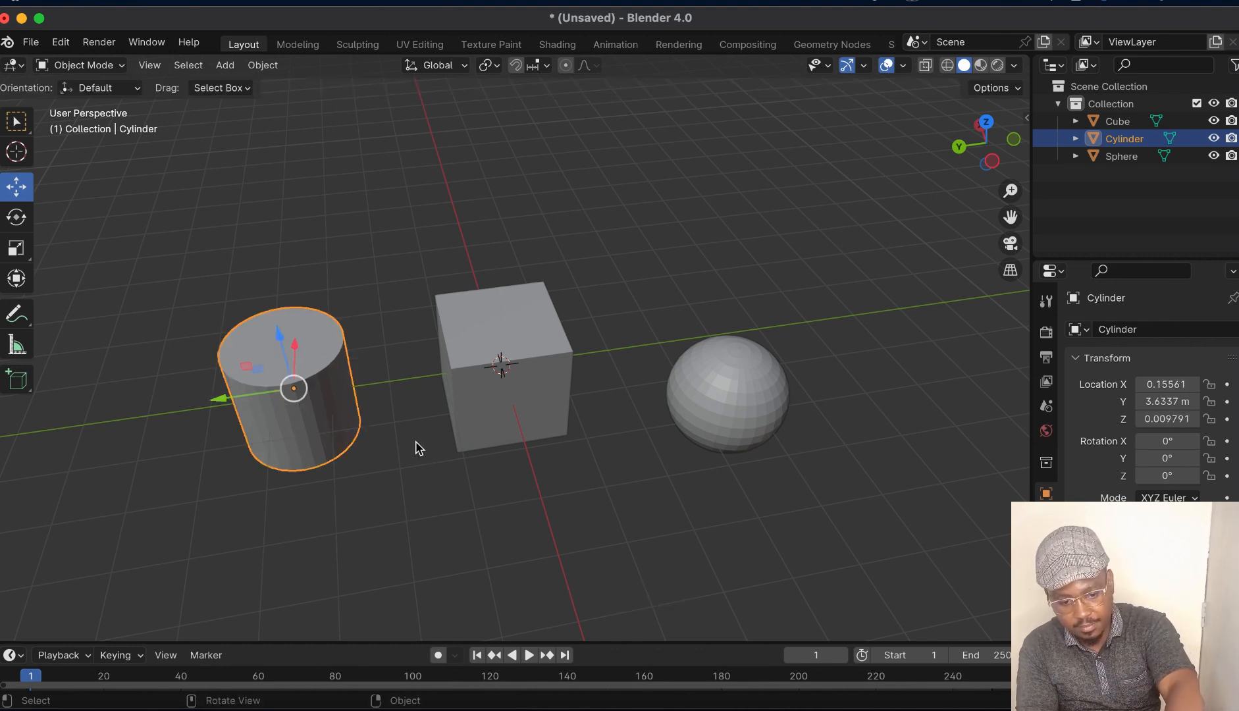
pyautogui.press('r')
pyautogui.press('r')
pyautogui.press('Escape')
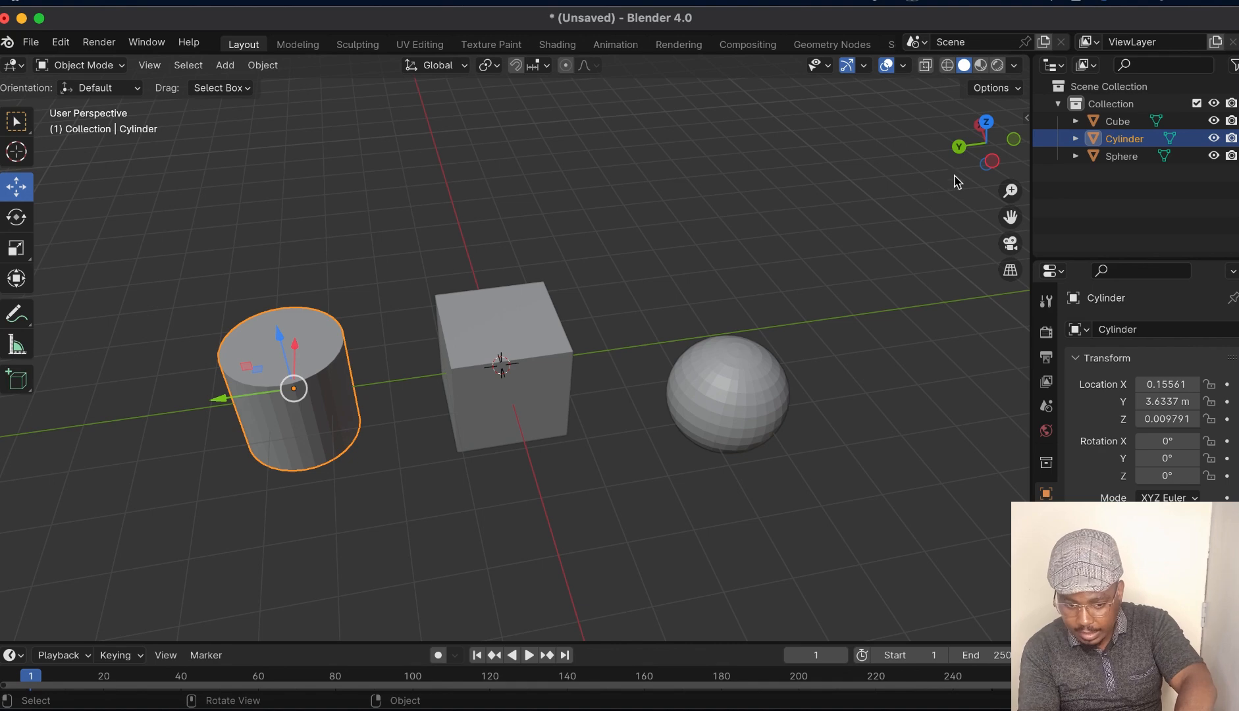
pyautogui.moveTo(991, 161); pyautogui.dragTo(967, 157)
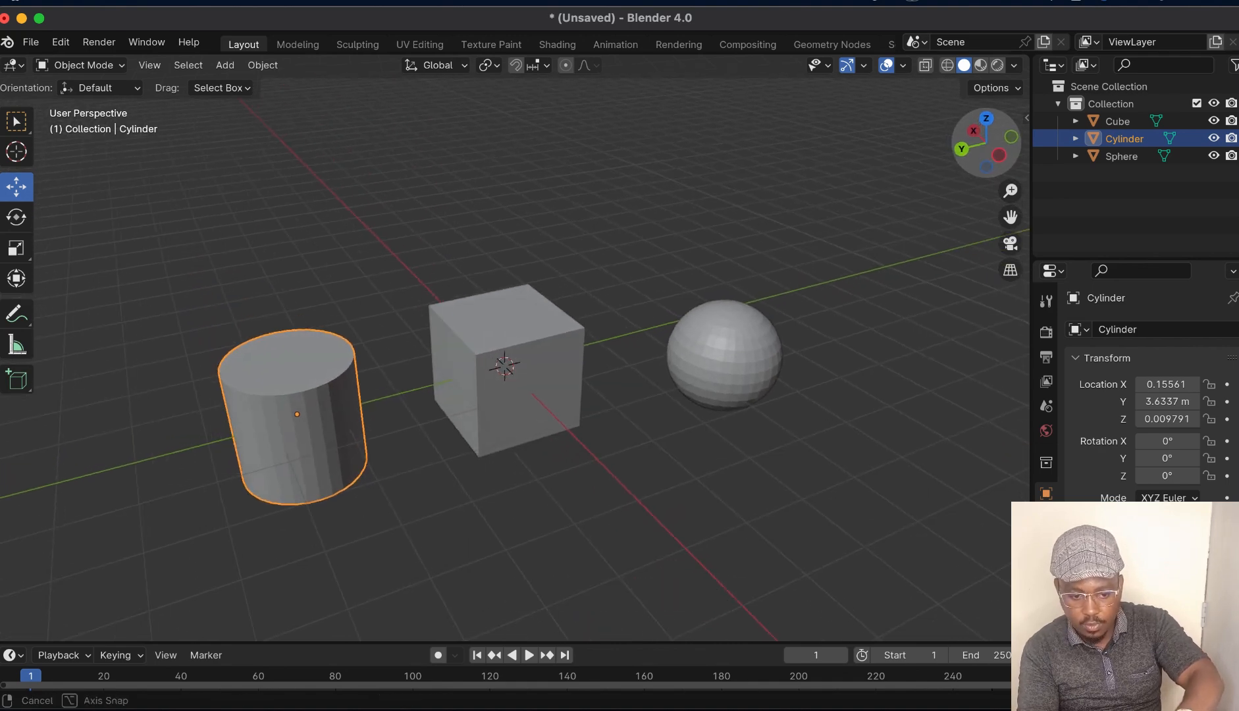
pyautogui.press('g')
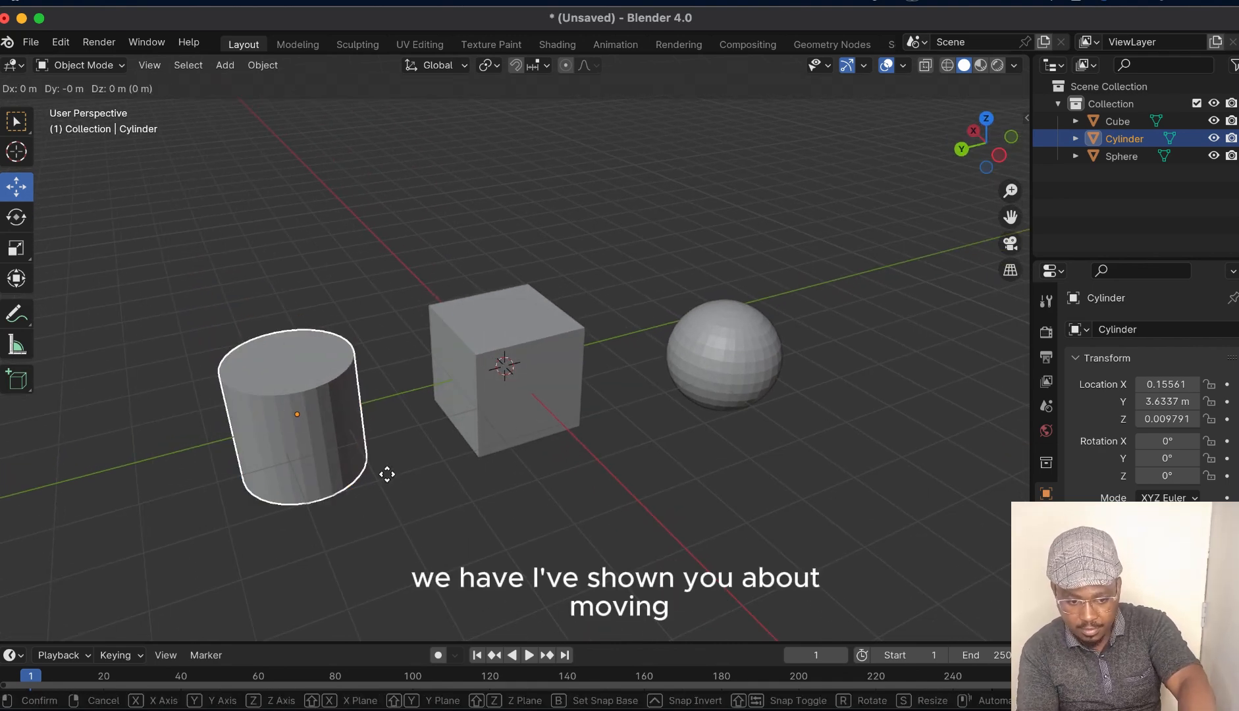
pyautogui.click(396, 469)
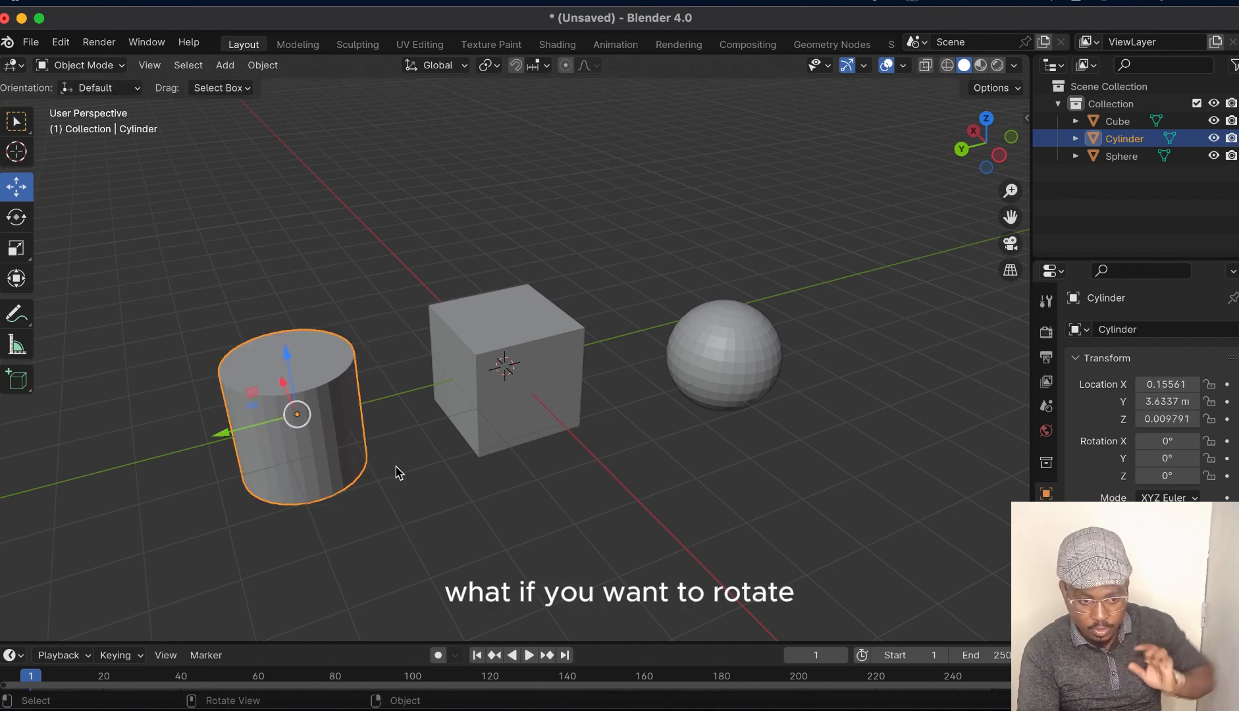
# Try rotating the cylinder about the X, Y and Z axes with the Rotate tool, and undo these rotations plus the earlier move along X.
pyautogui.click(18, 221)
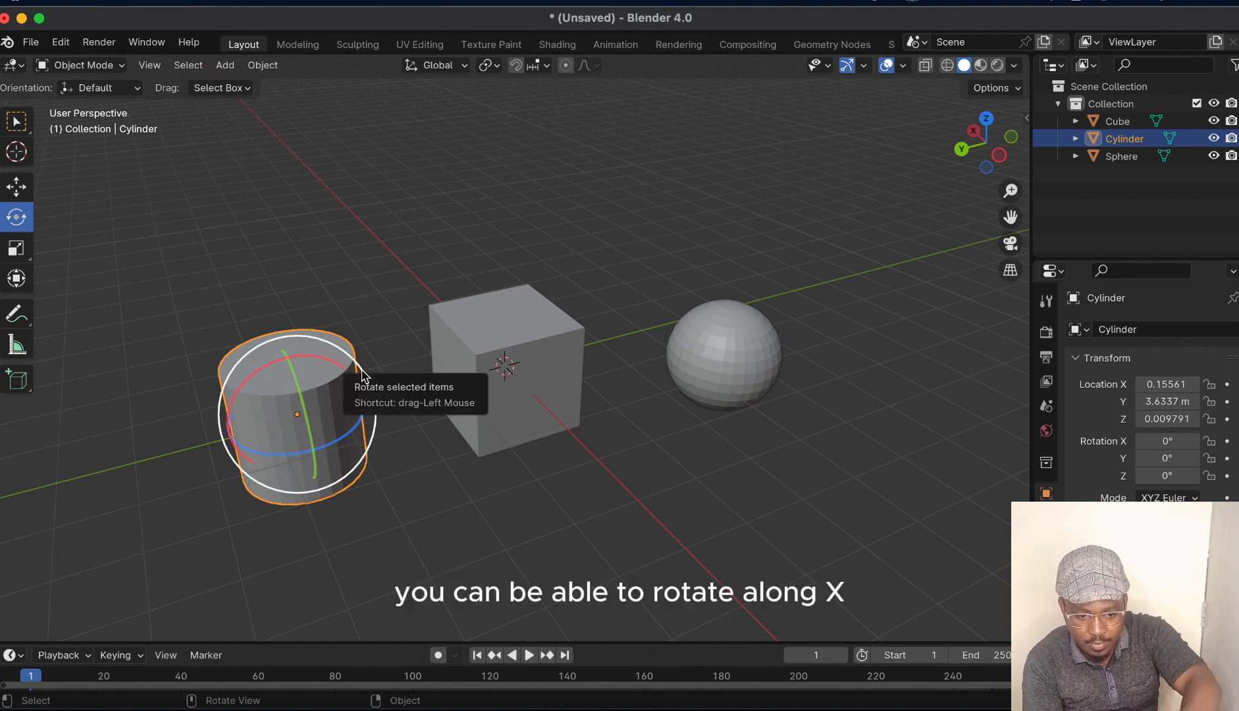
pyautogui.moveTo(339, 364); pyautogui.dragTo(369, 358)
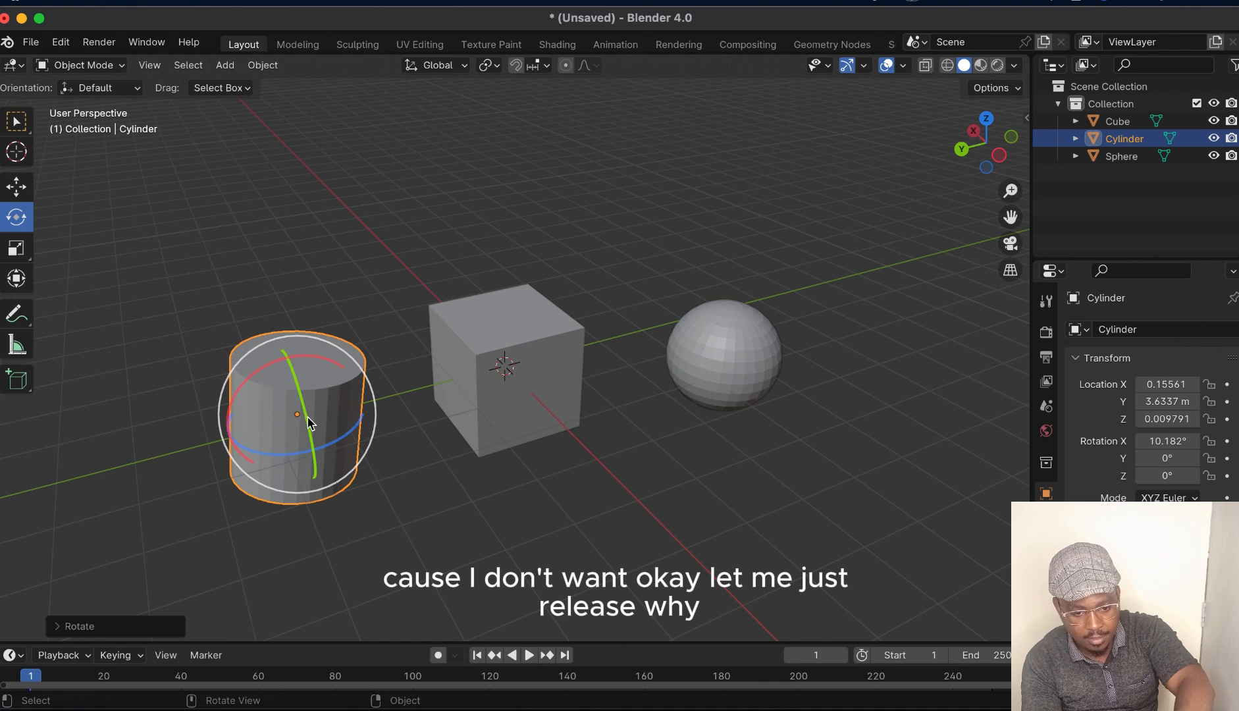
pyautogui.moveTo(312, 413); pyautogui.dragTo(398, 475)
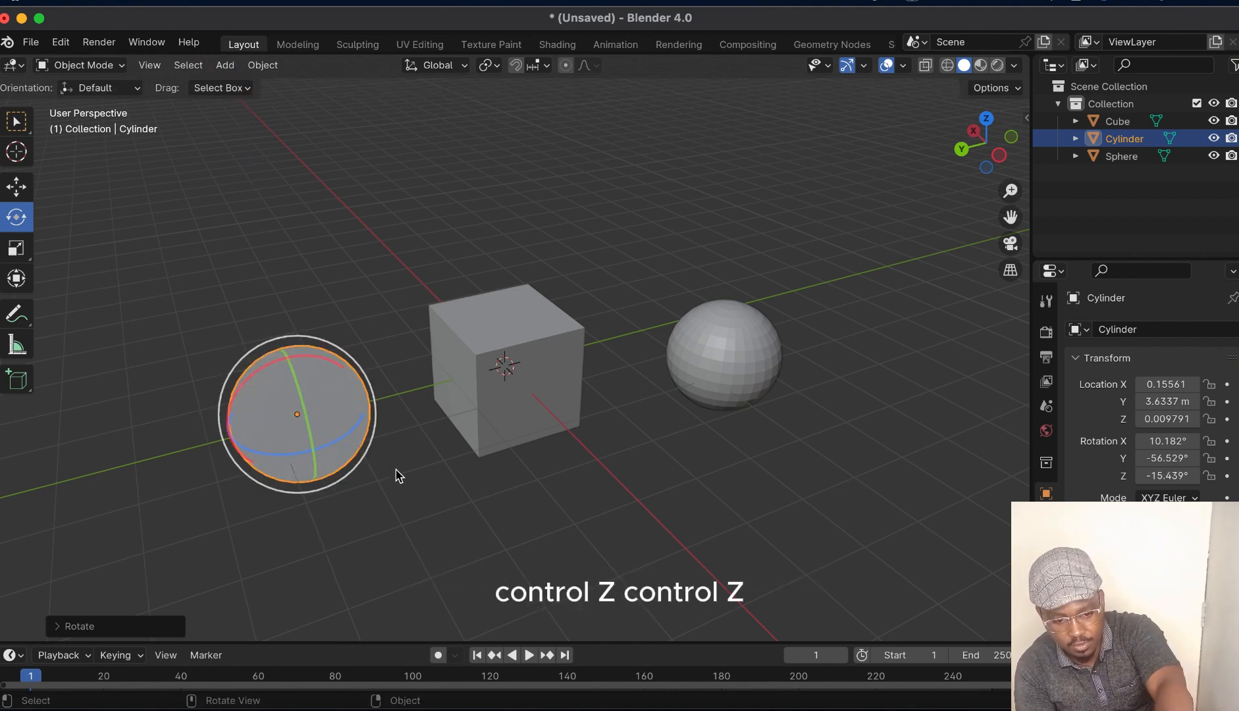
pyautogui.hotkey('ctrl', 'z')
pyautogui.hotkey('ctrl', 'z')
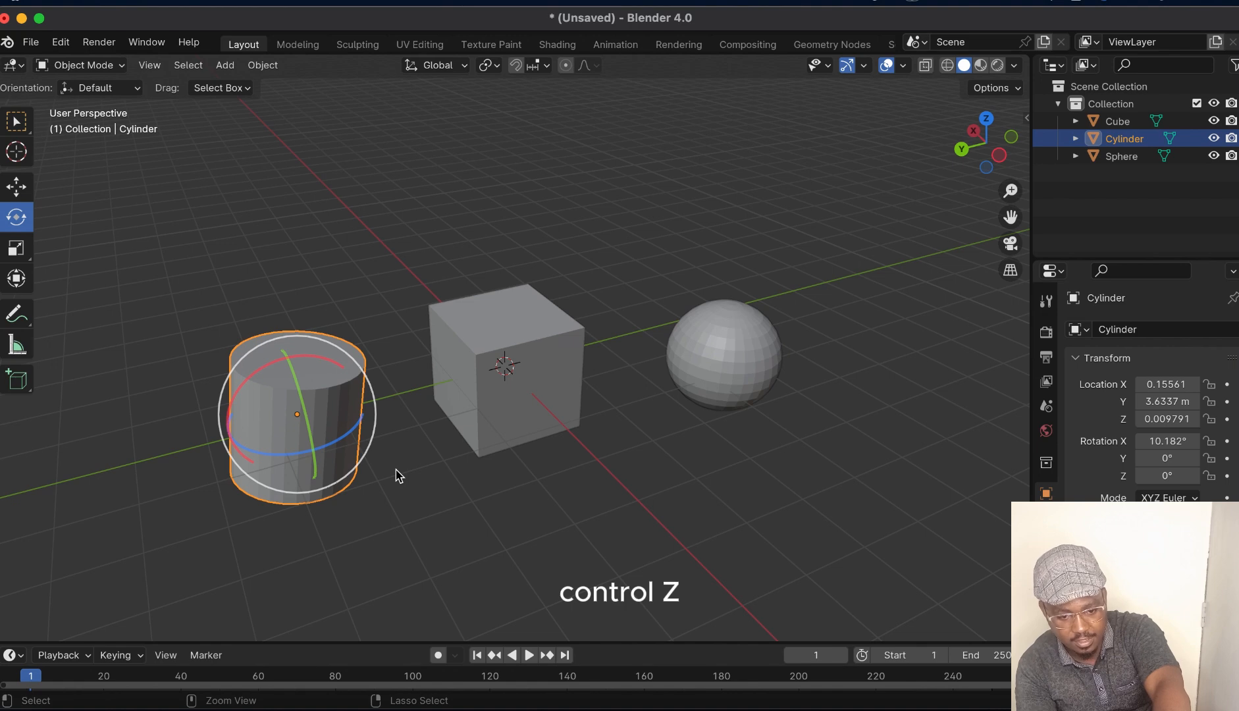
pyautogui.hotkey('ctrl', 'z')
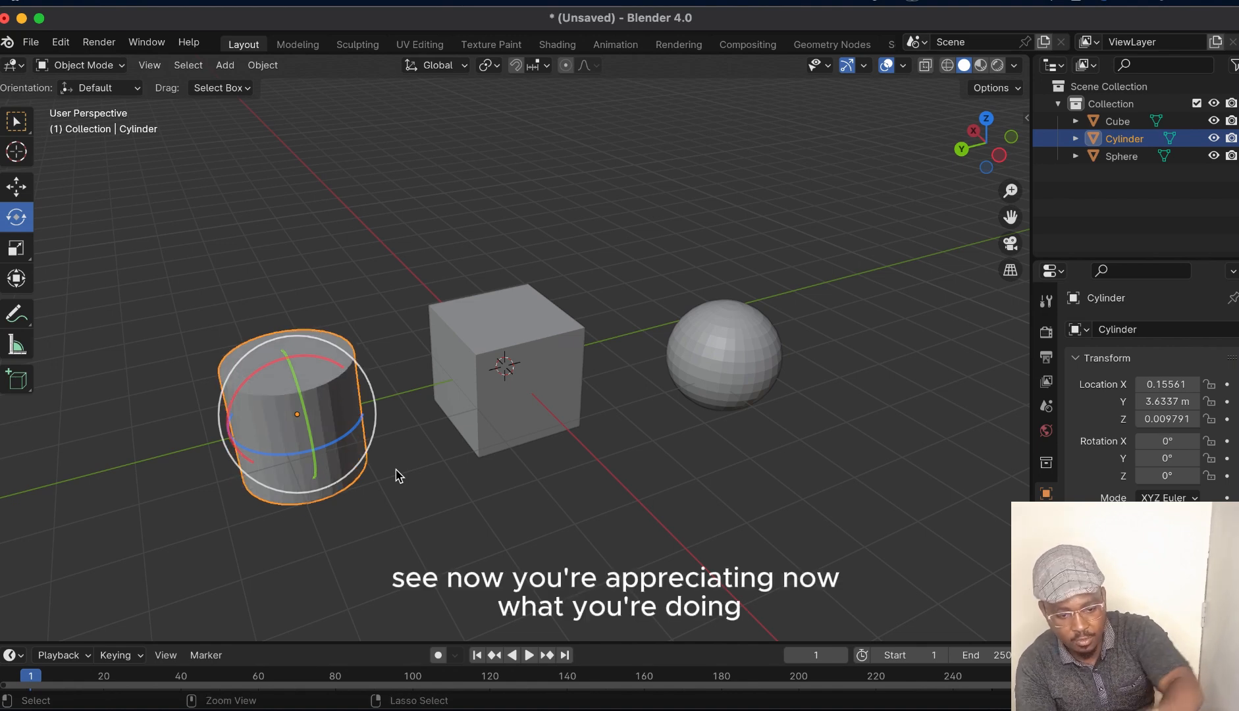
pyautogui.hotkey('ctrl', 'z')
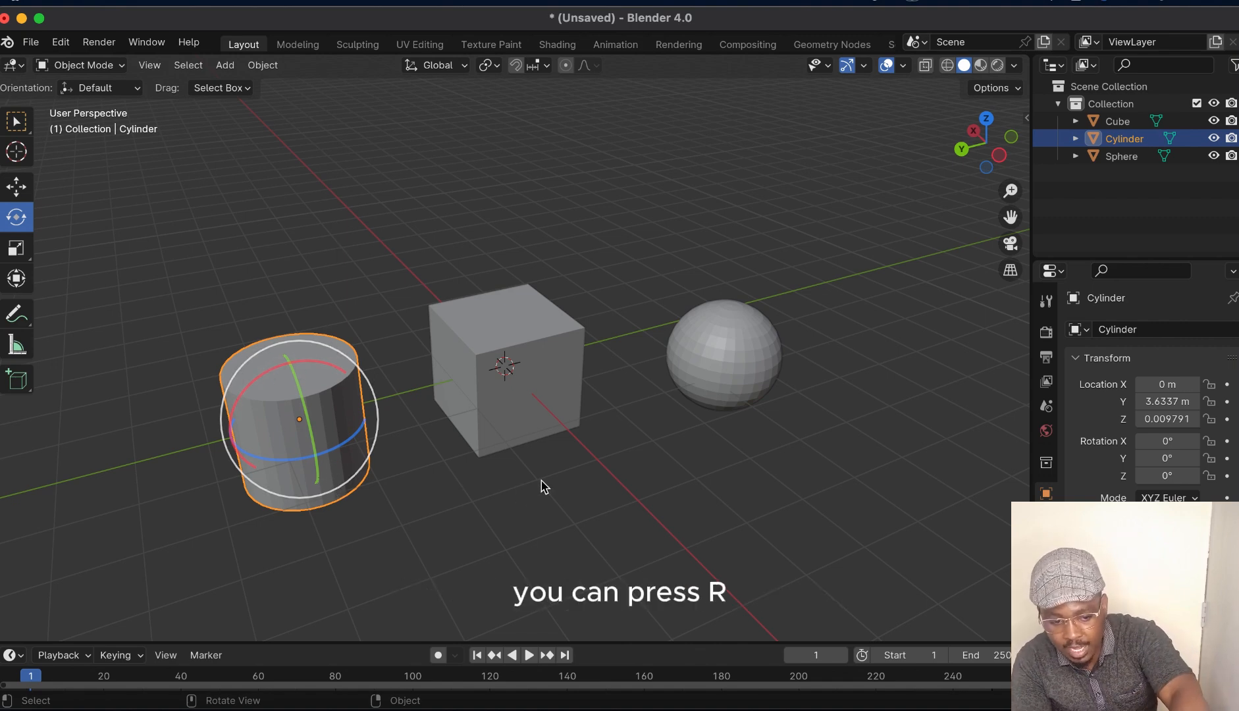
# Try rotating the cylinder about global Y, Z and X, placing it at about -110° on X, and undo the rotation.
pyautogui.press('r')
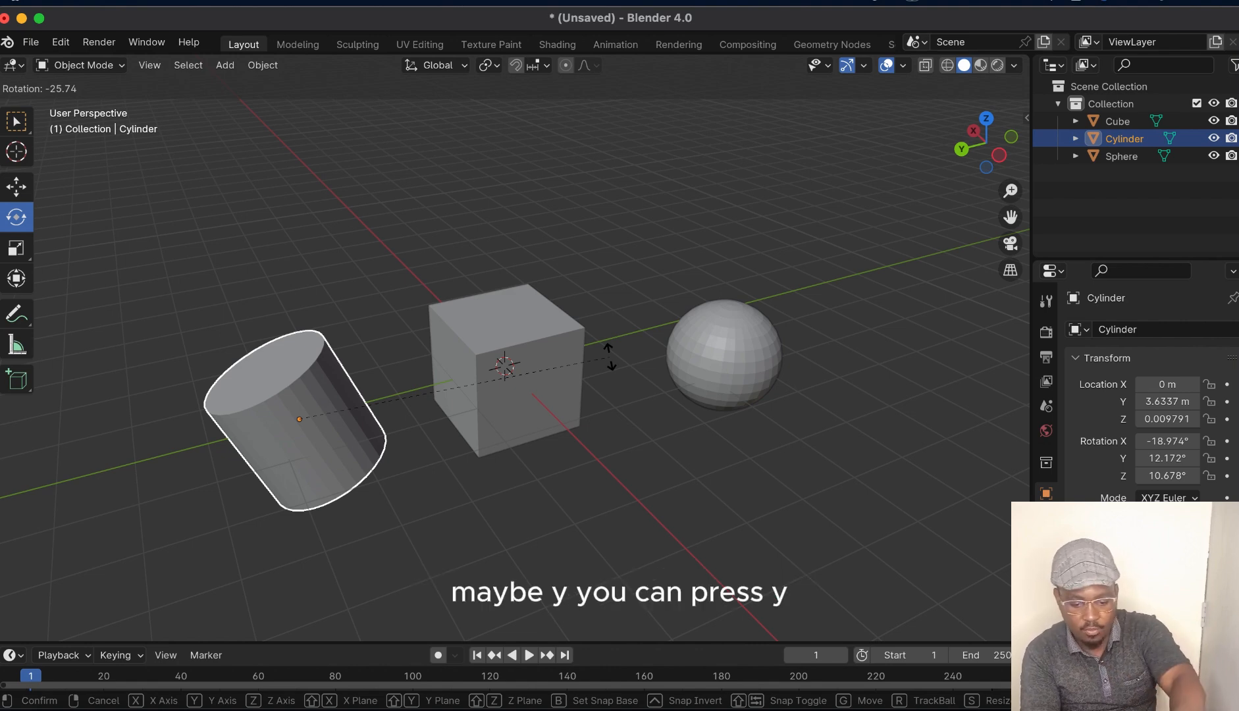
pyautogui.press('y')
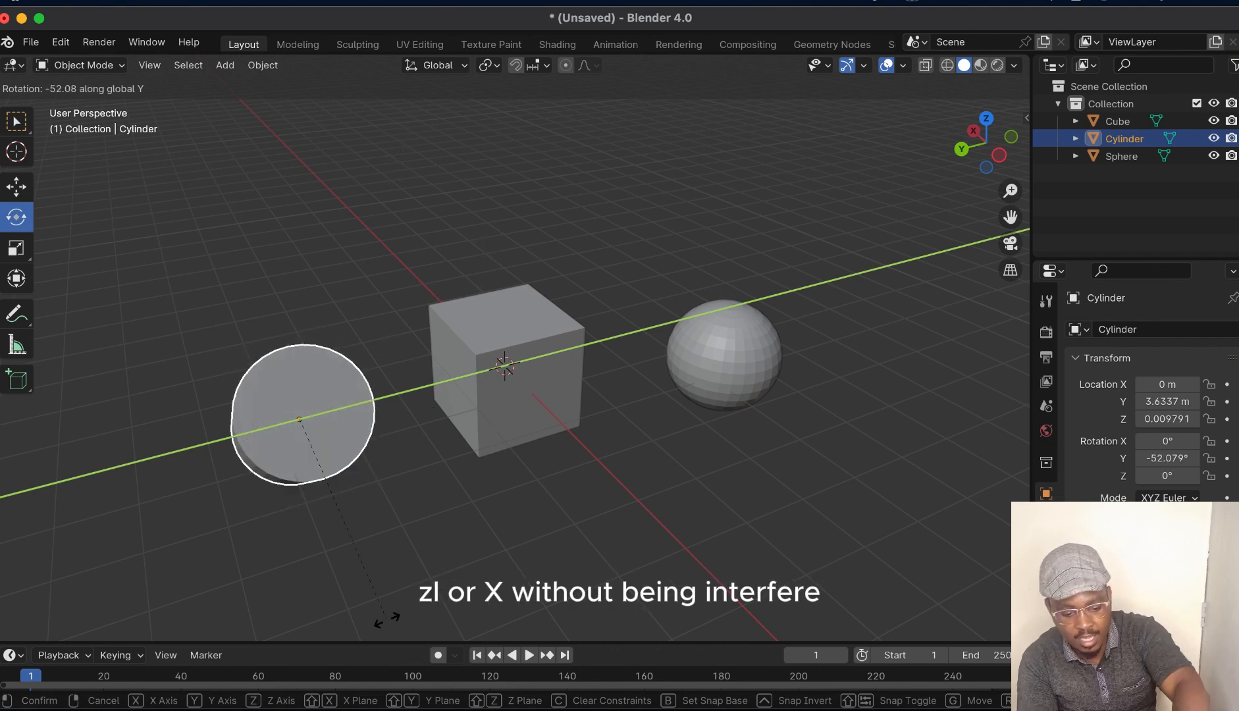
pyautogui.press('z')
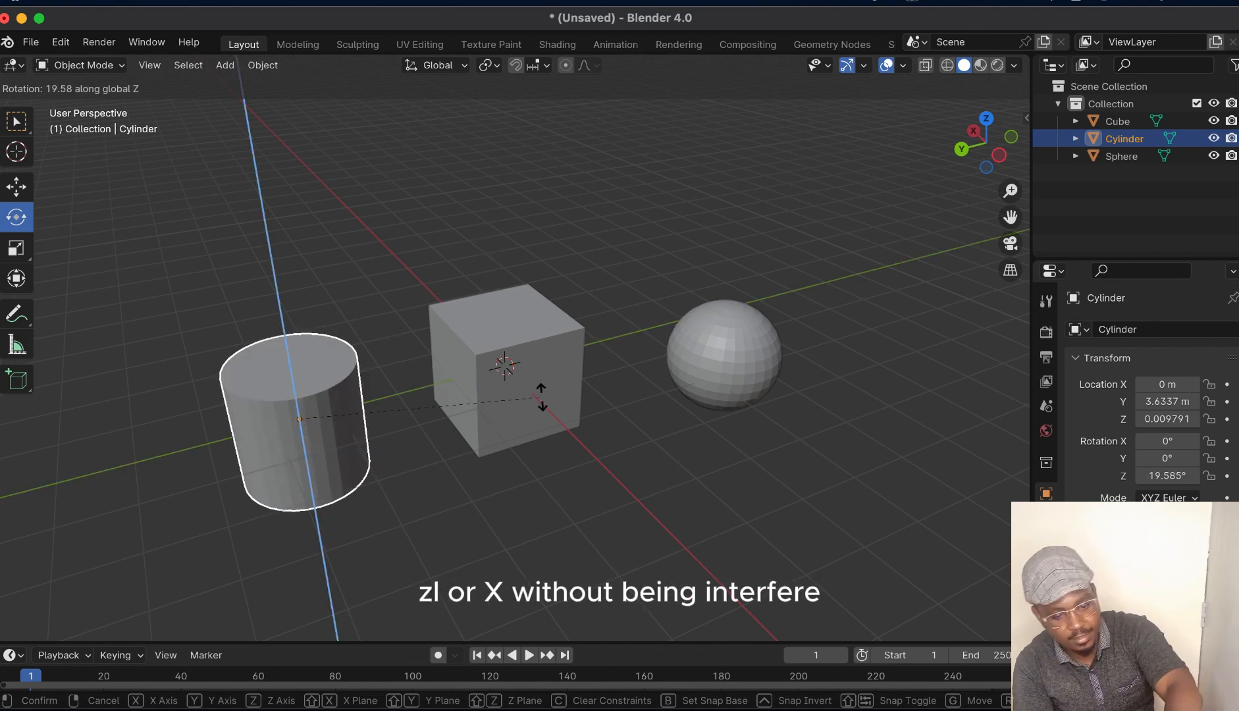
pyautogui.press('x')
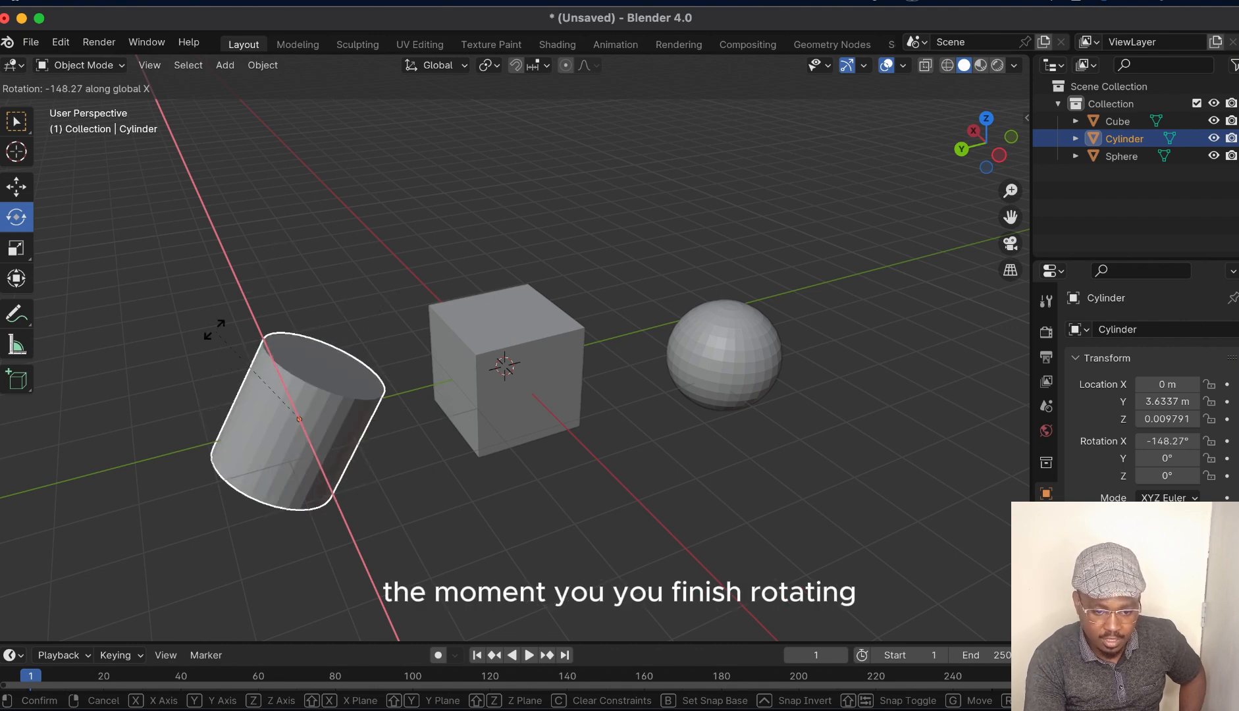
pyautogui.click(290, 304)
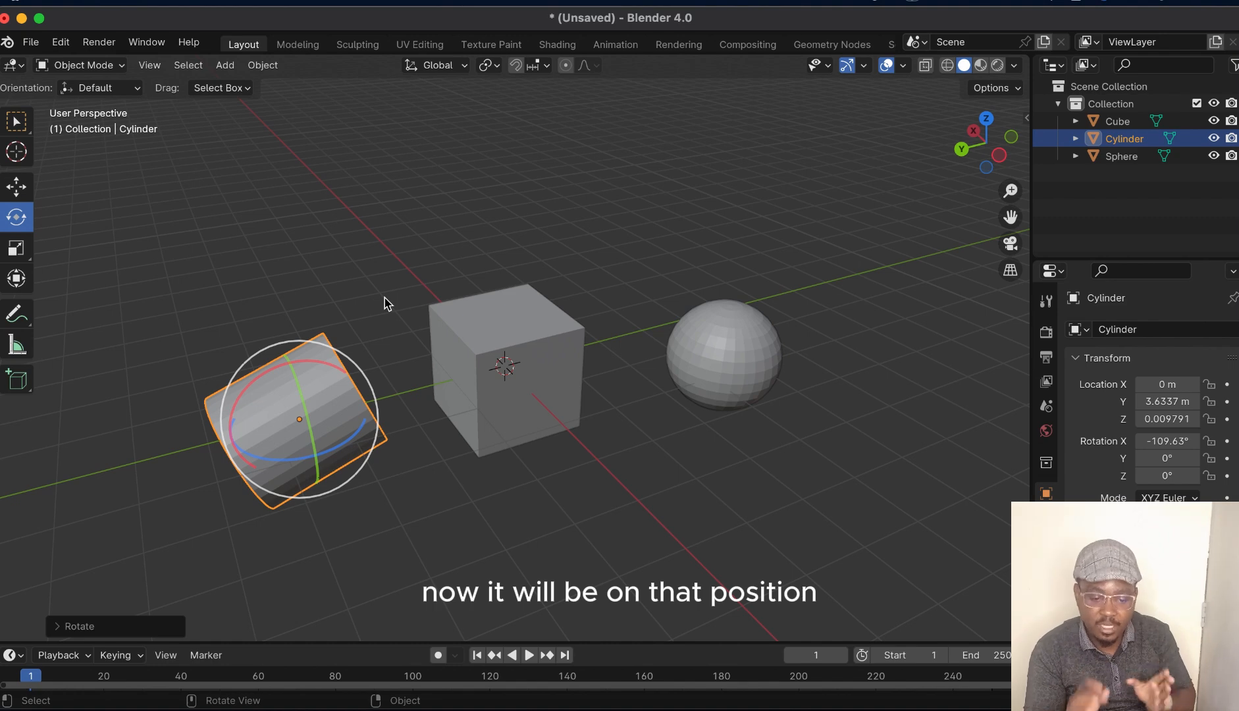
pyautogui.click(24, 181)
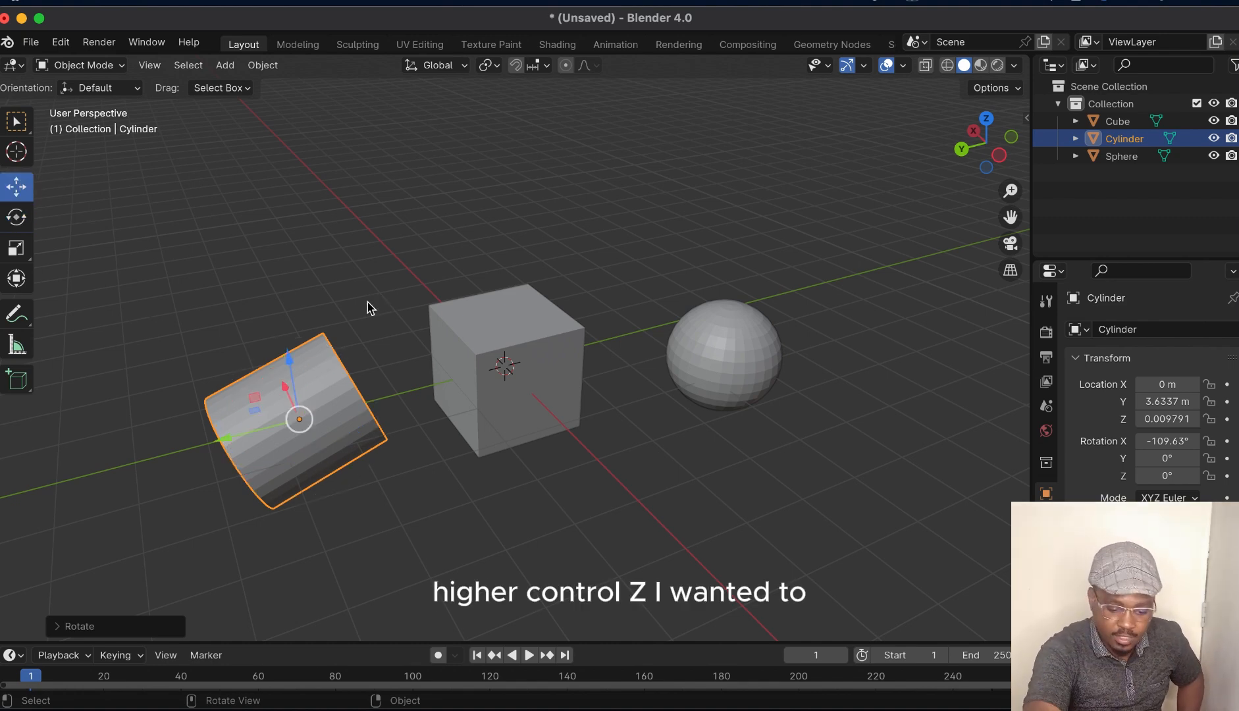
pyautogui.hotkey('ctrl', 'z')
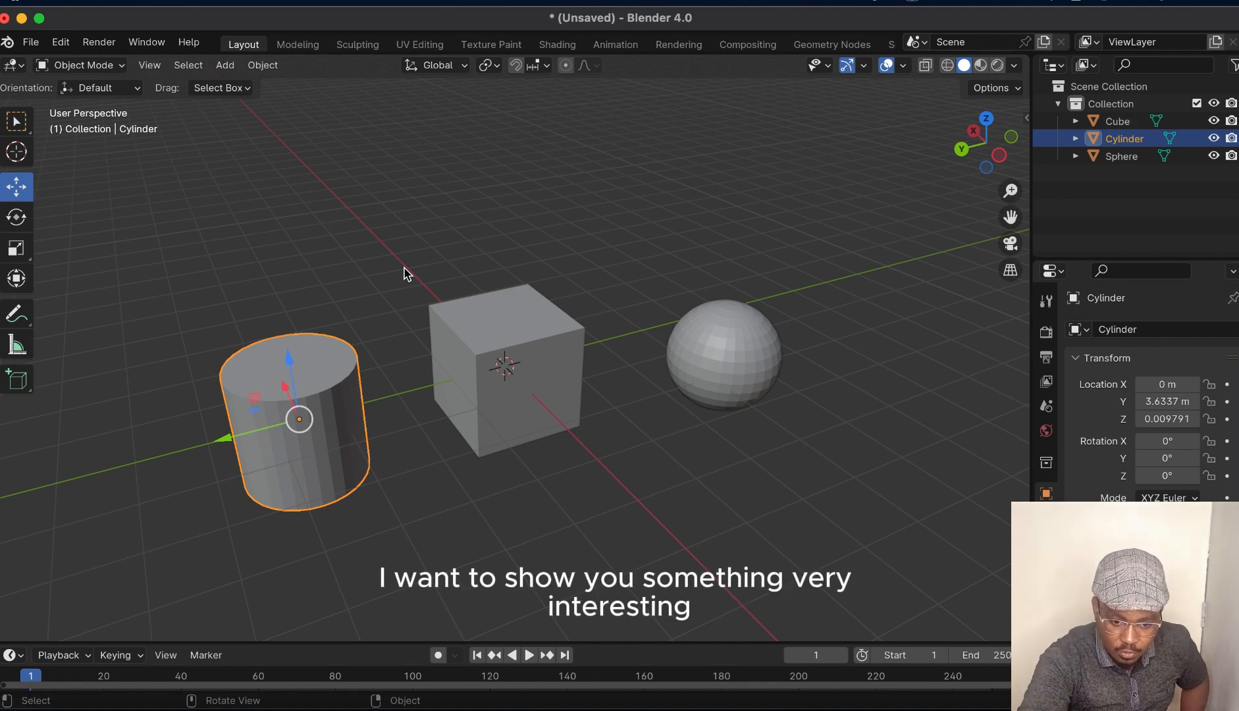
# Try a free trackball rotation of the cylinder and cancel it.
pyautogui.press('r')
pyautogui.press('r')
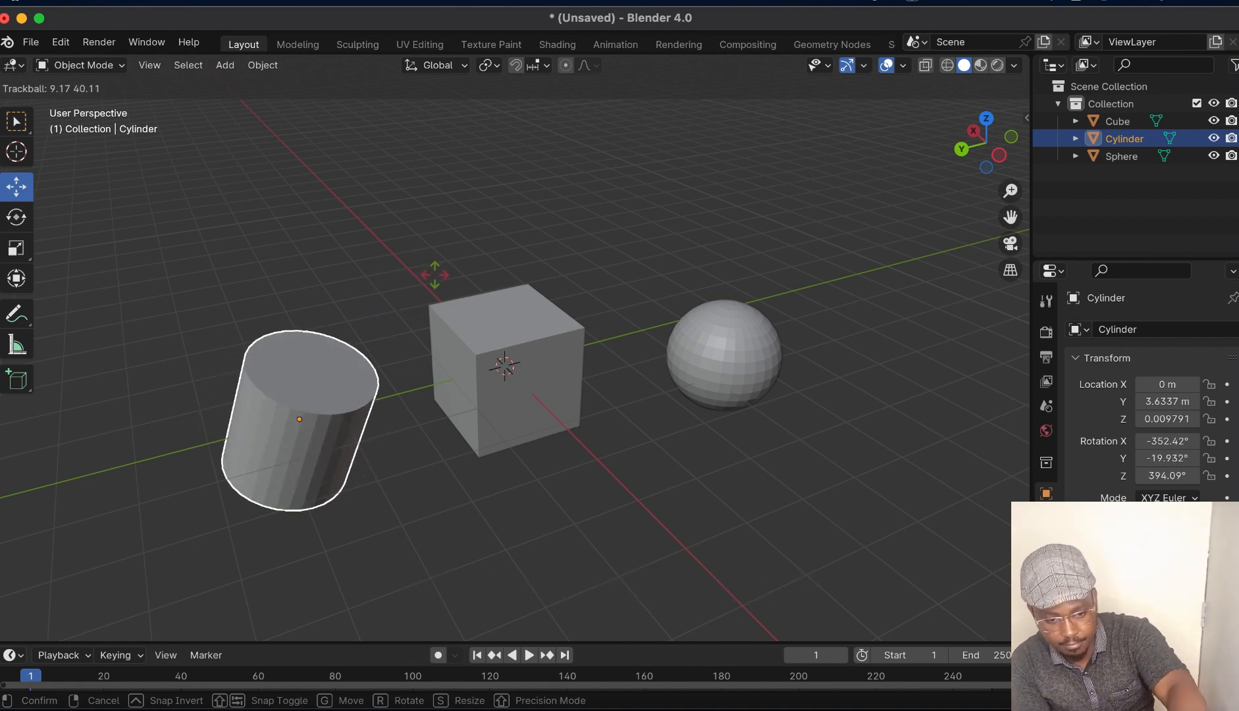
pyautogui.rightClick(434, 276)
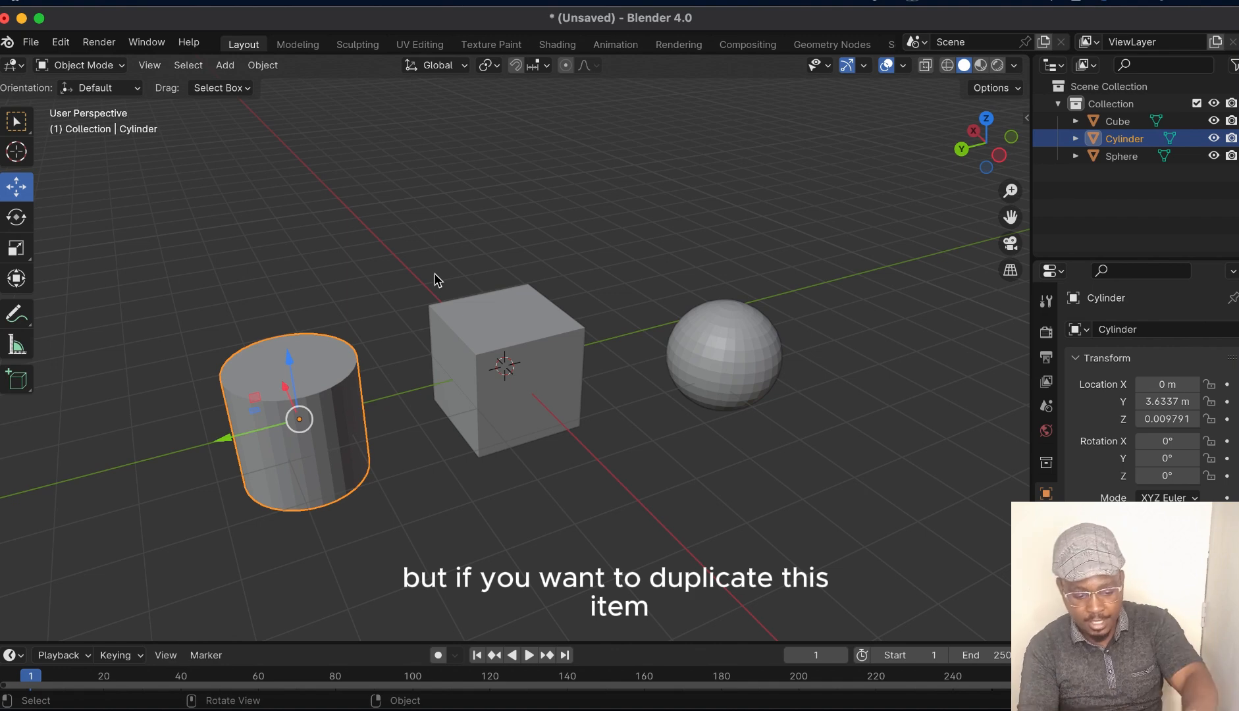
# Duplicate the cylinder, try moving the copy along Y and X, and place it about 2.6 m above the original along Z.
pyautogui.hotkey('shift', 'd')
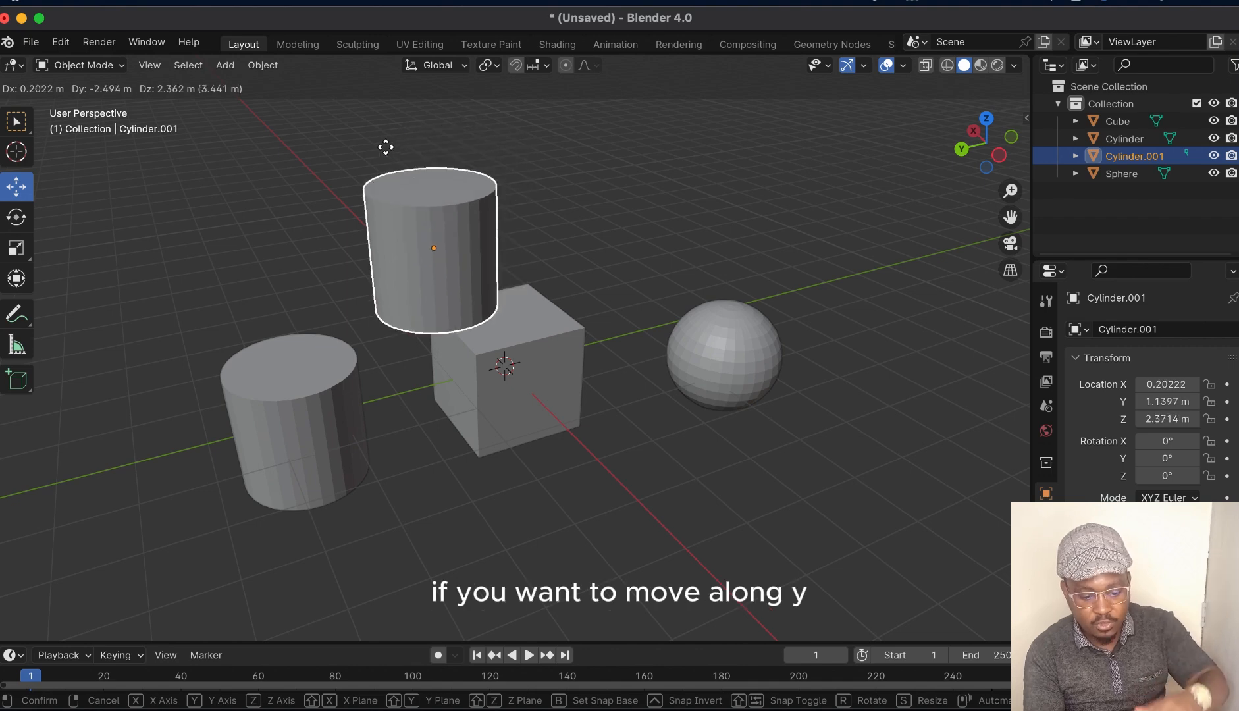
pyautogui.press('y')
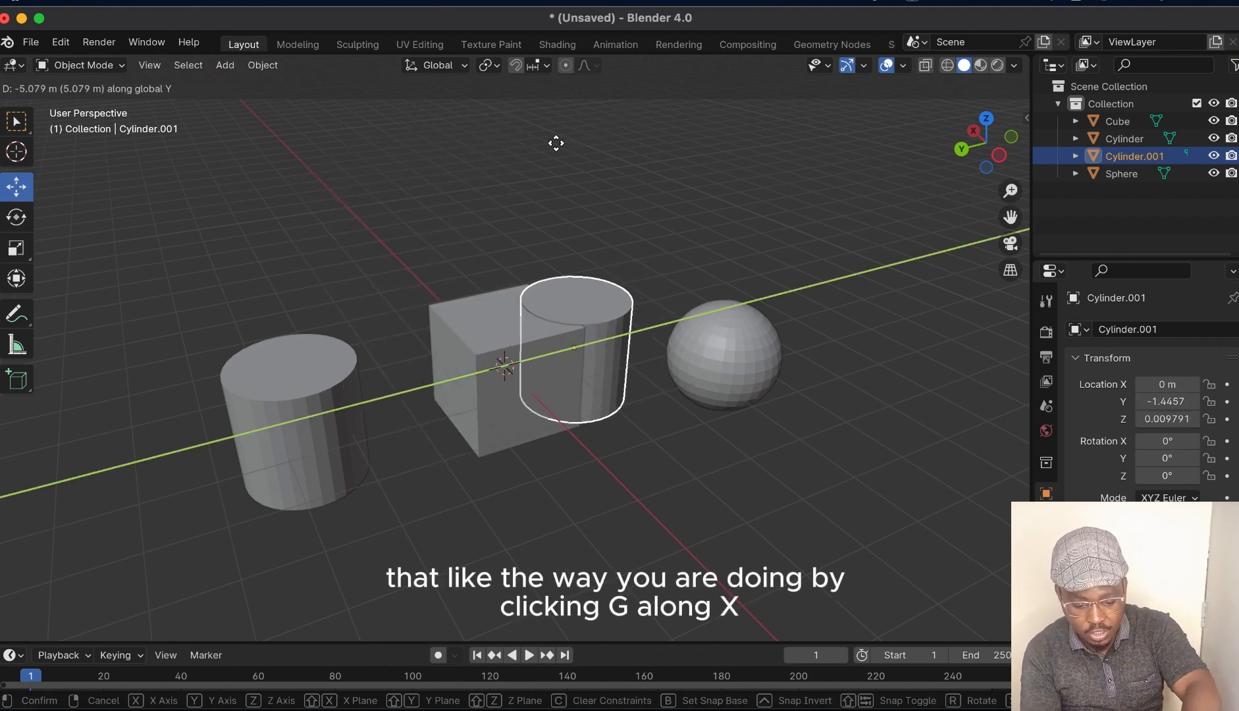
pyautogui.press('x')
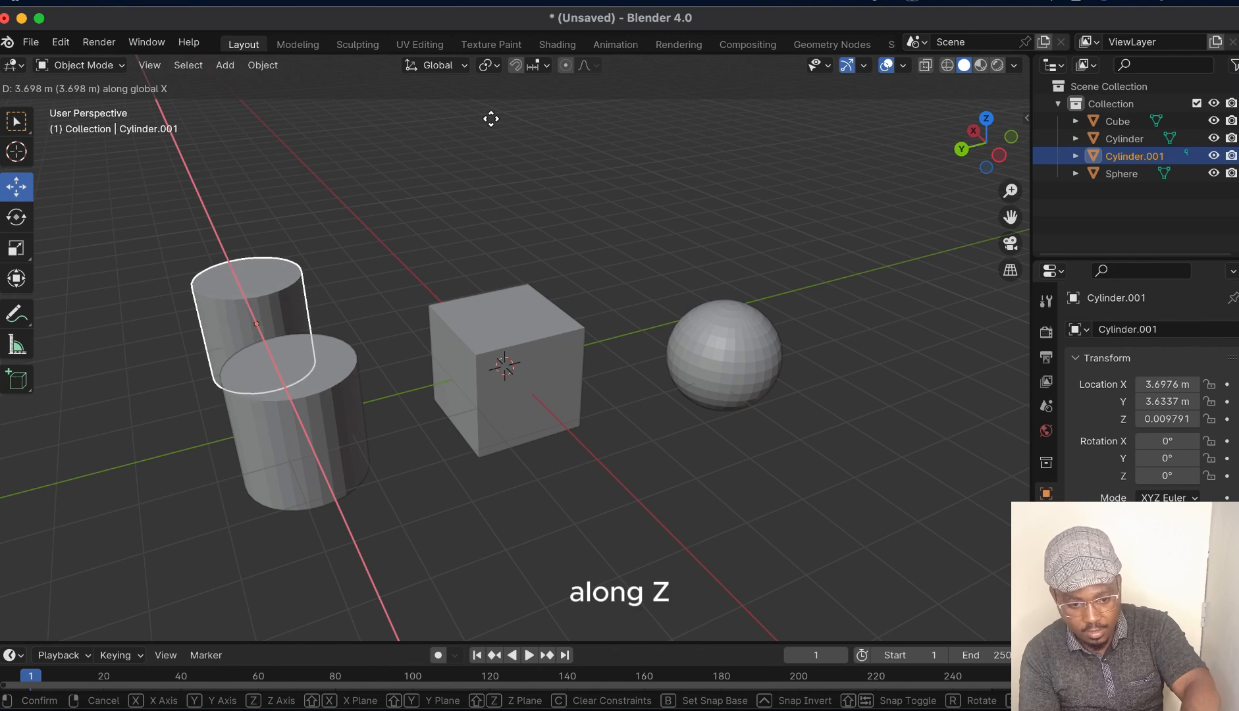
pyautogui.press('z')
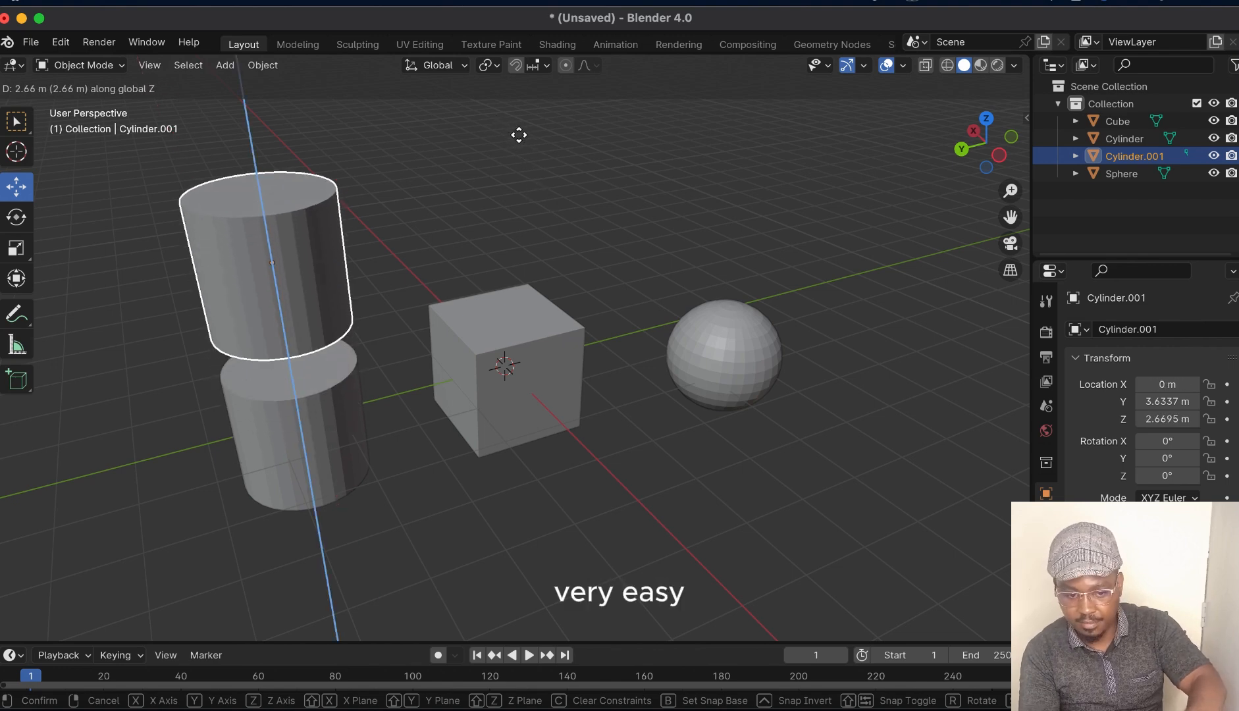
pyautogui.click(518, 134)
# Scale the sphere up uniformly by a factor of about 1.74, after cancelling a first trial scaling.
pyautogui.click(520, 329)
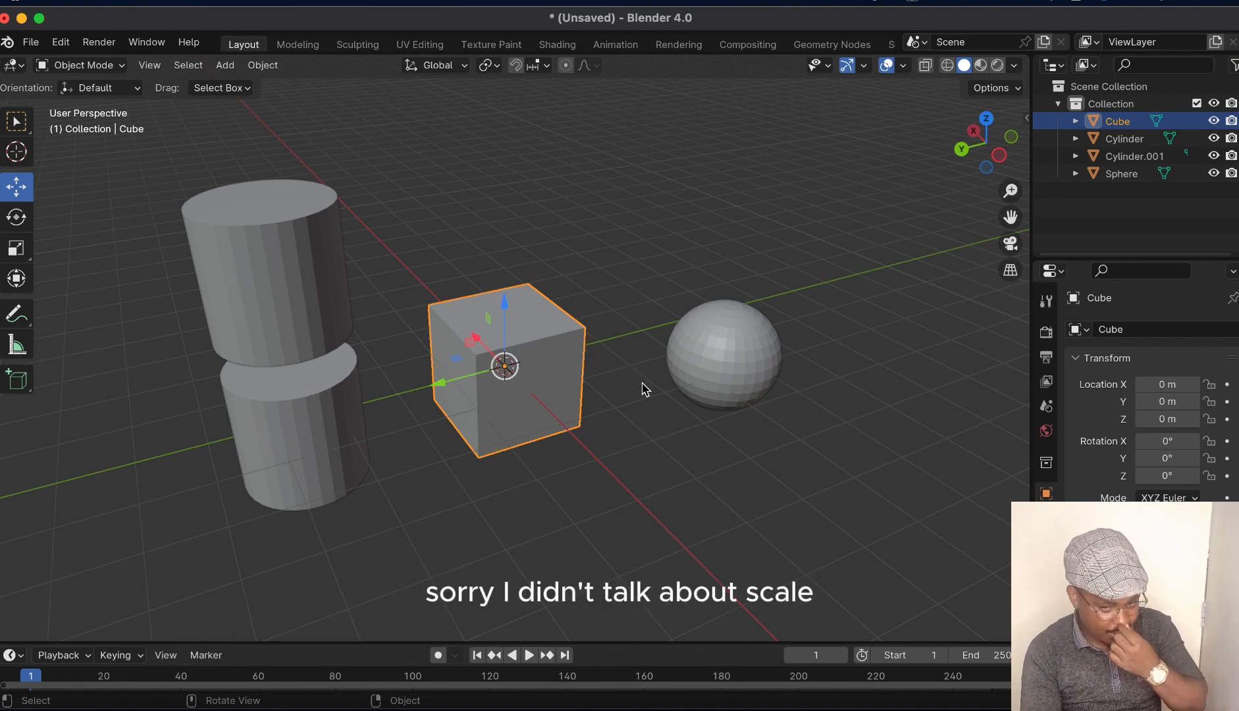
pyautogui.click(734, 345)
pyautogui.press('s')
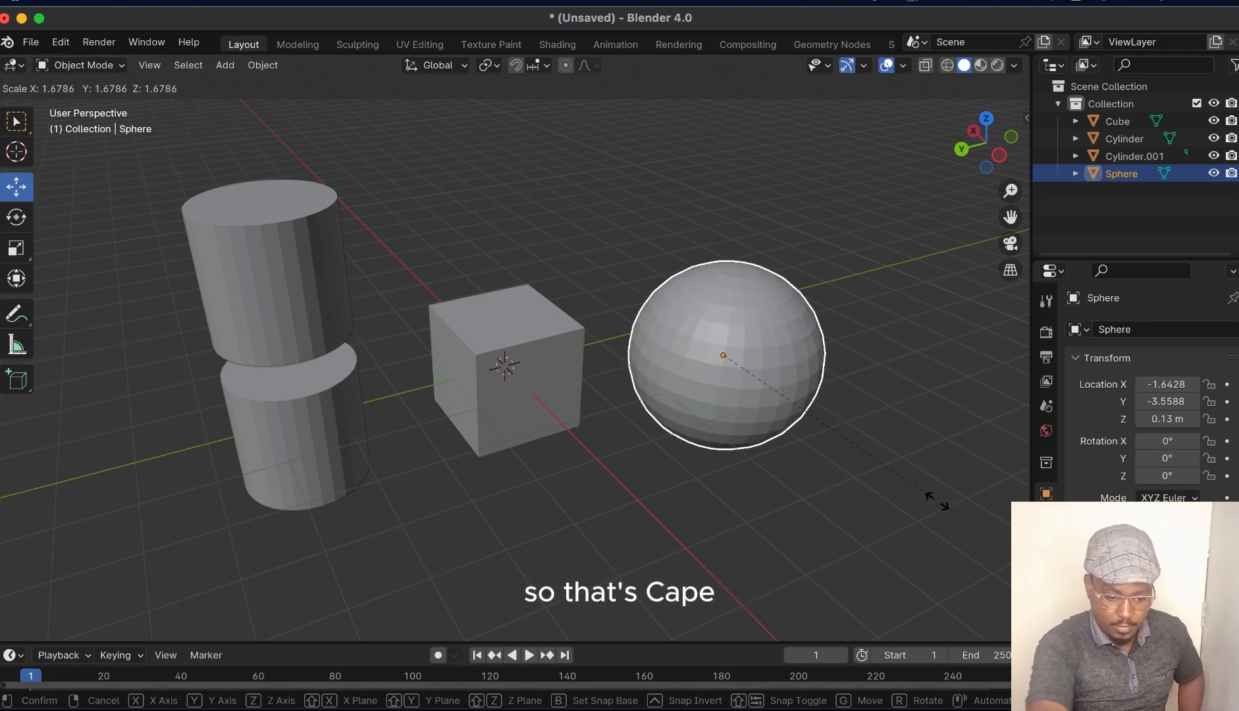
pyautogui.rightClick(908, 490)
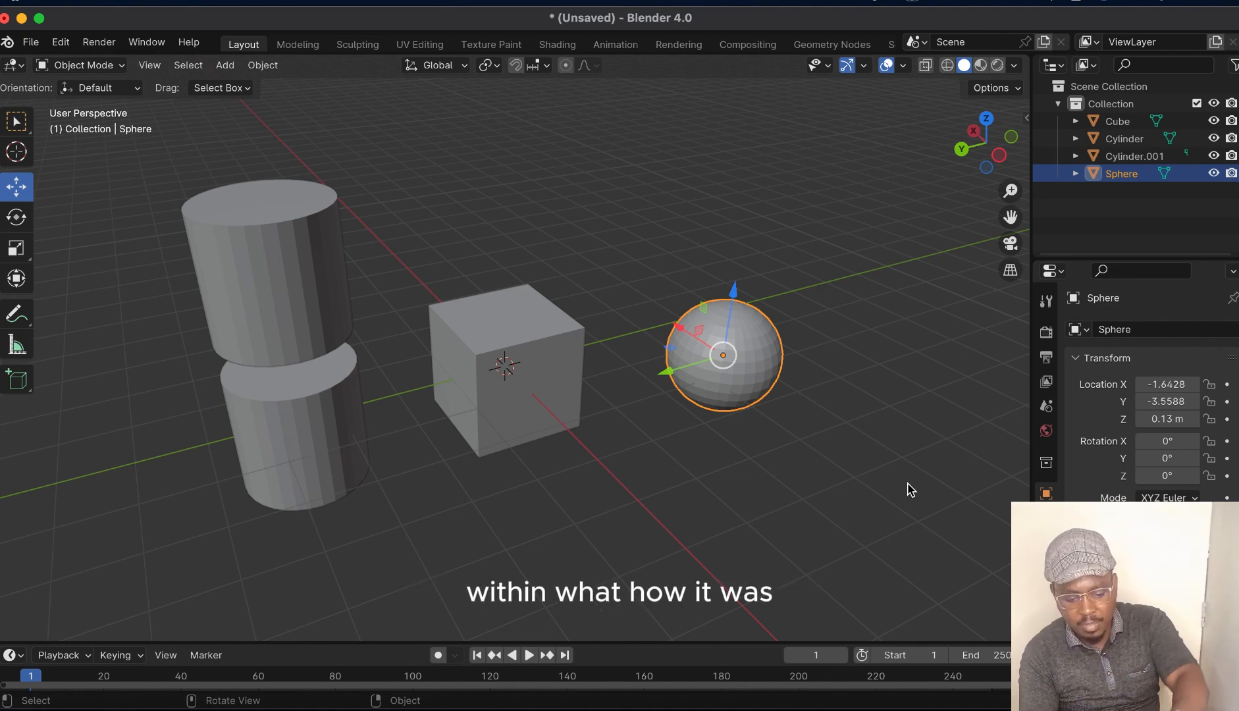
pyautogui.press('s')
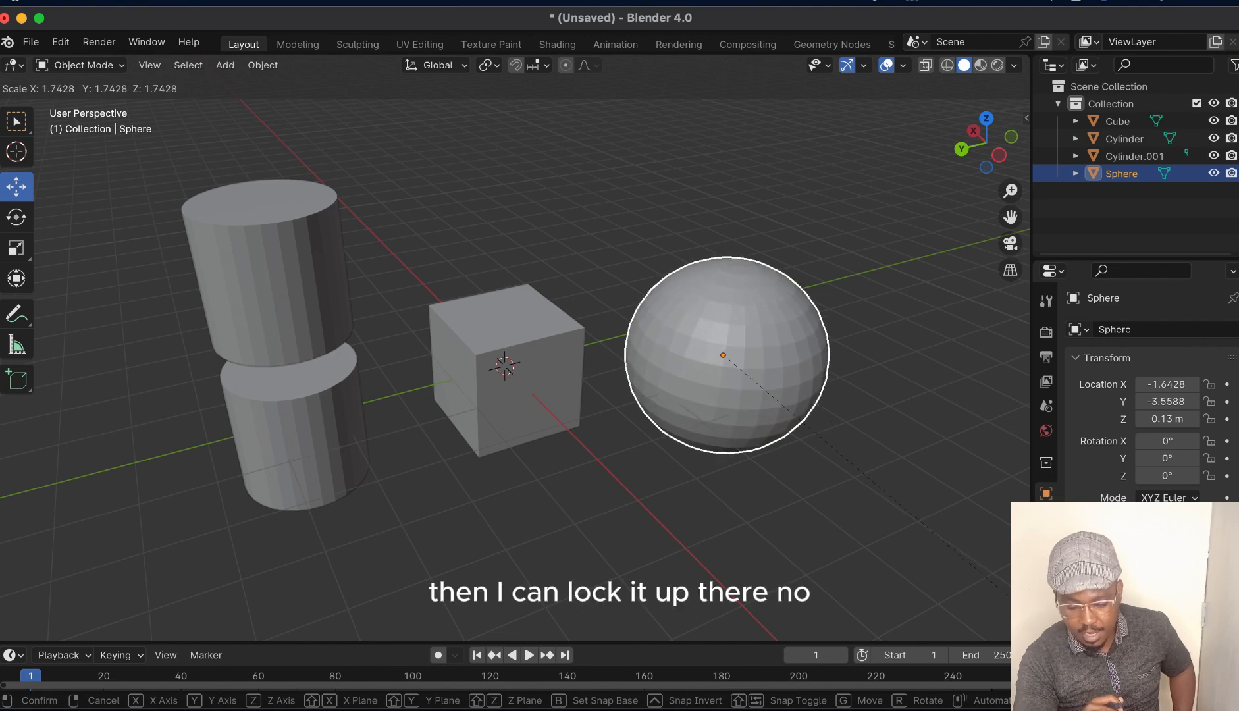
pyautogui.click(1017, 601)
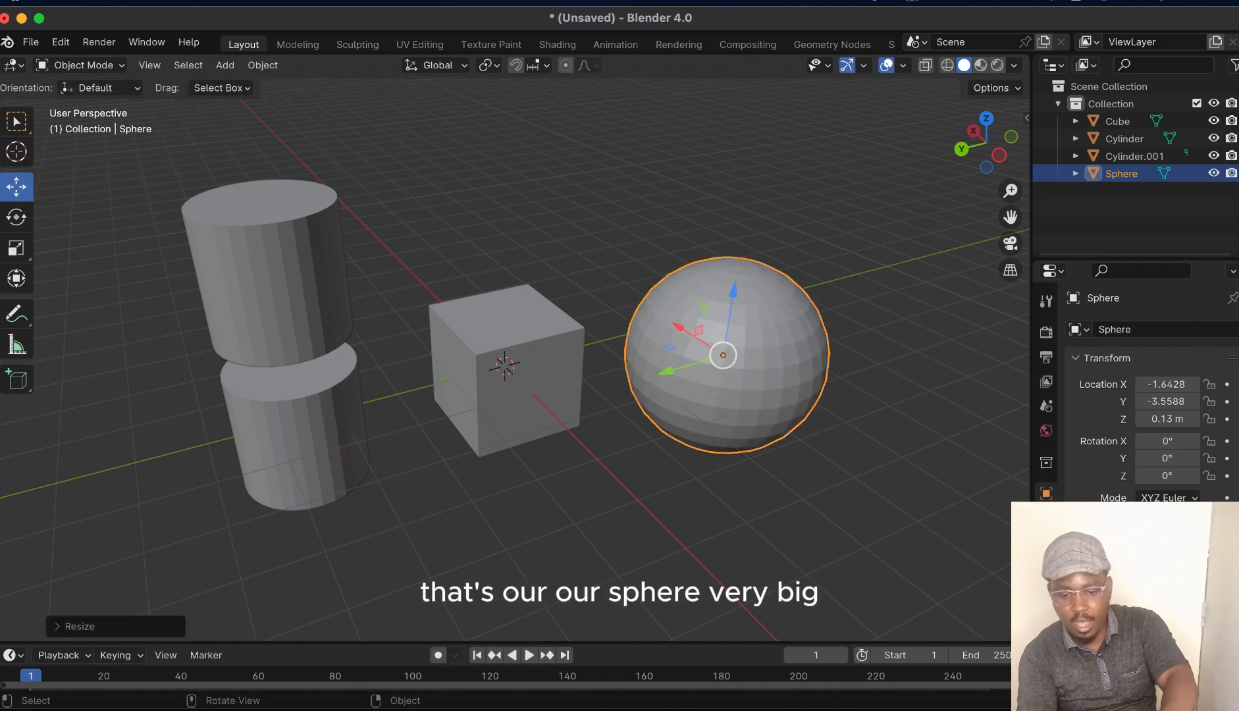
# Try scaling the sphere along only the global Z, Y and X axes in turn, and cancel the scaling.
pyautogui.moveTo(995, 160)
pyautogui.mouseDown()
pyautogui.moveTo(986, 141)
pyautogui.moveTo(988, 155)
pyautogui.mouseUp()
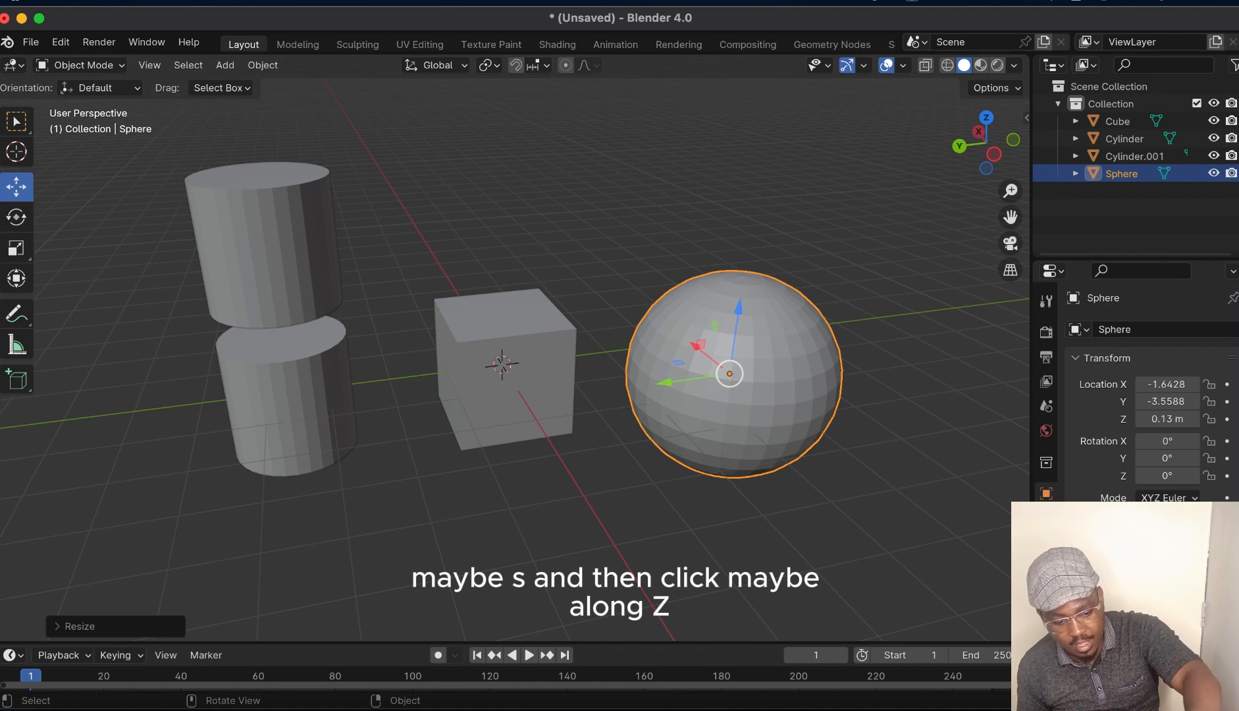
pyautogui.press('s')
pyautogui.press('z')
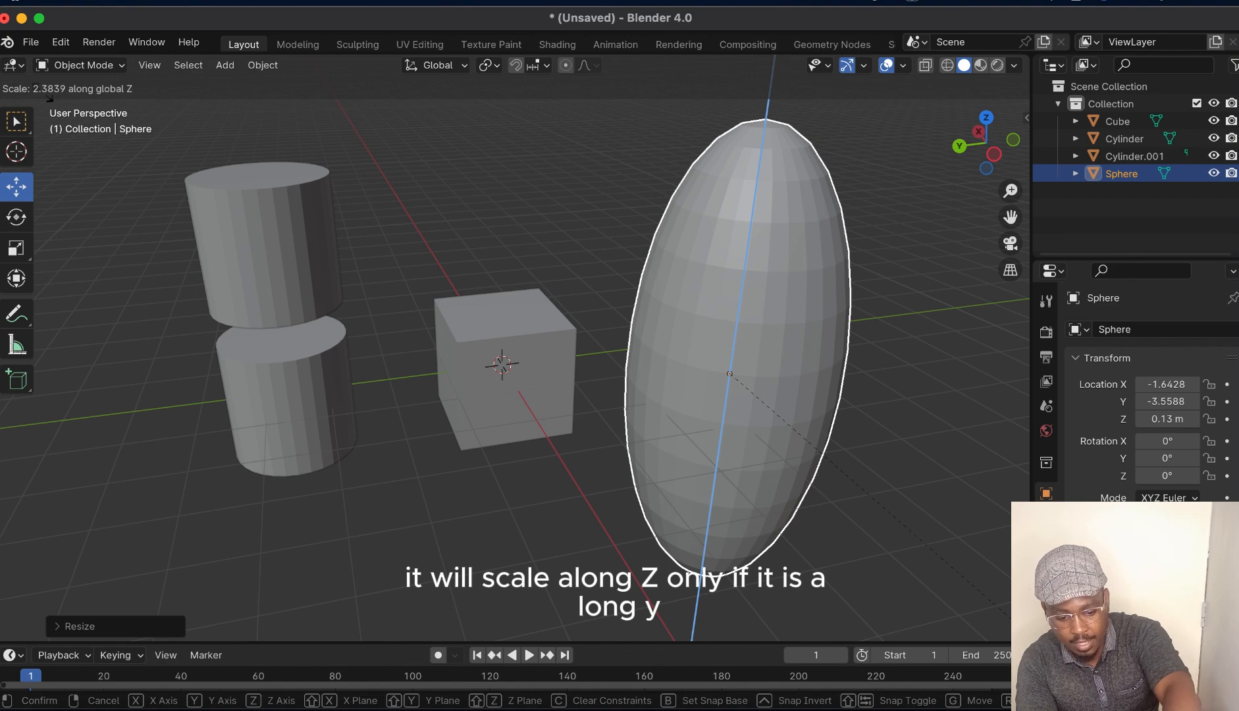
pyautogui.press('y')
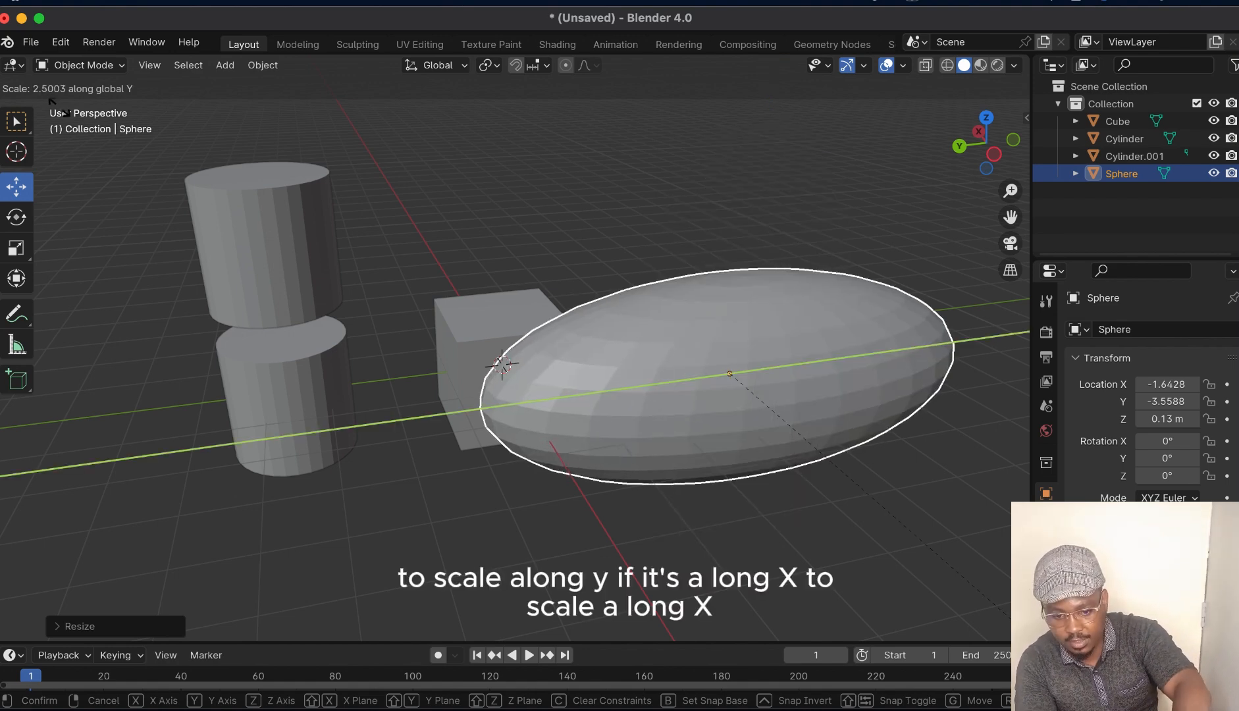
pyautogui.press('x')
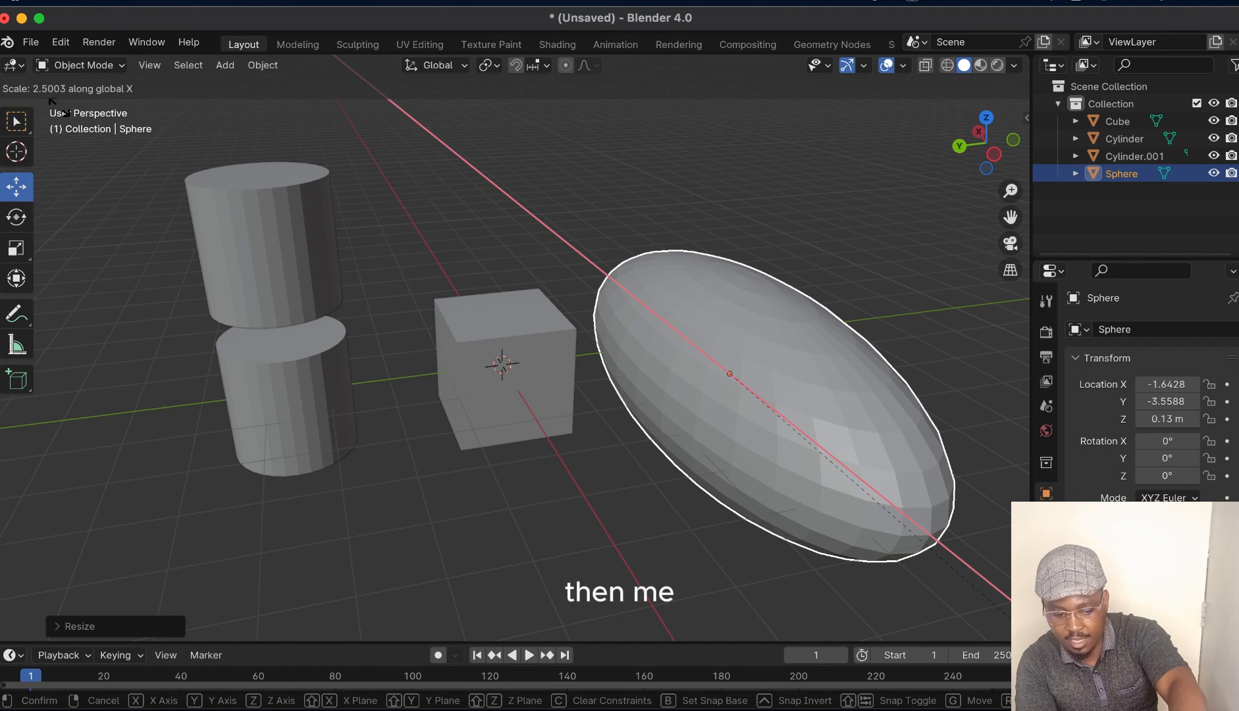
pyautogui.press('Escape')
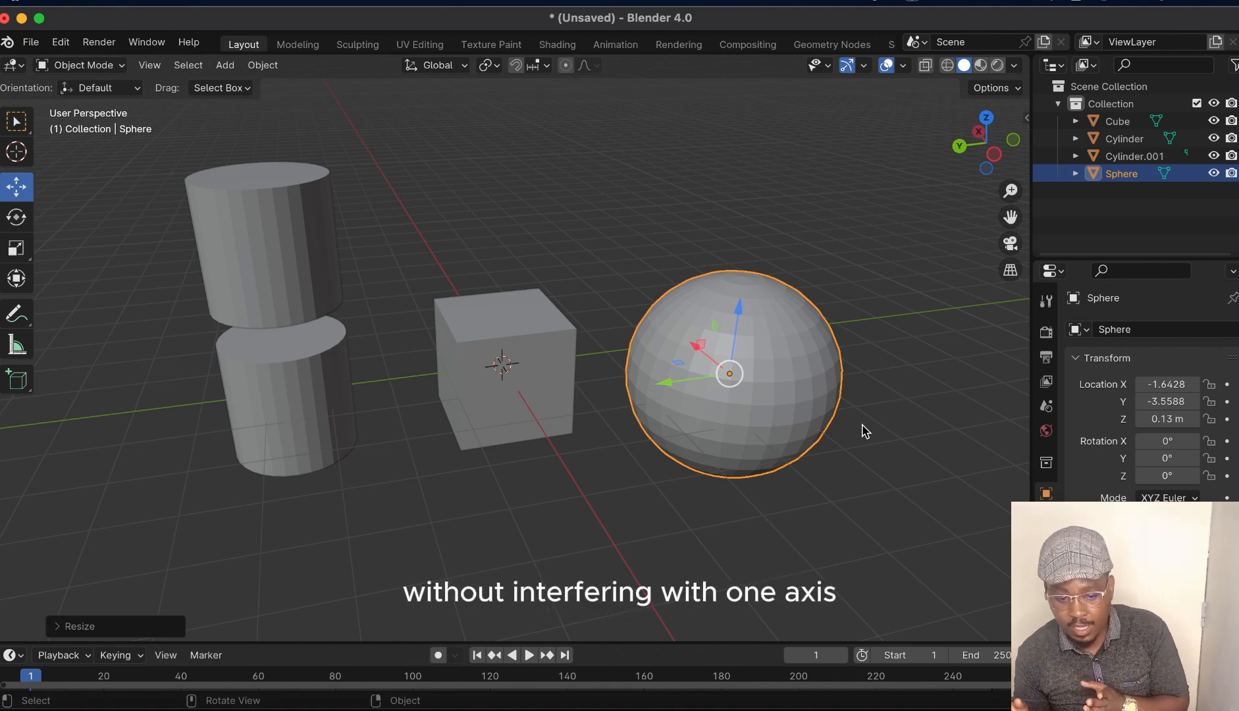
# Try scaling the cube with the global Z axis locked and again with the global Y axis locked, cancelling both scalings.
pyautogui.click(544, 352)
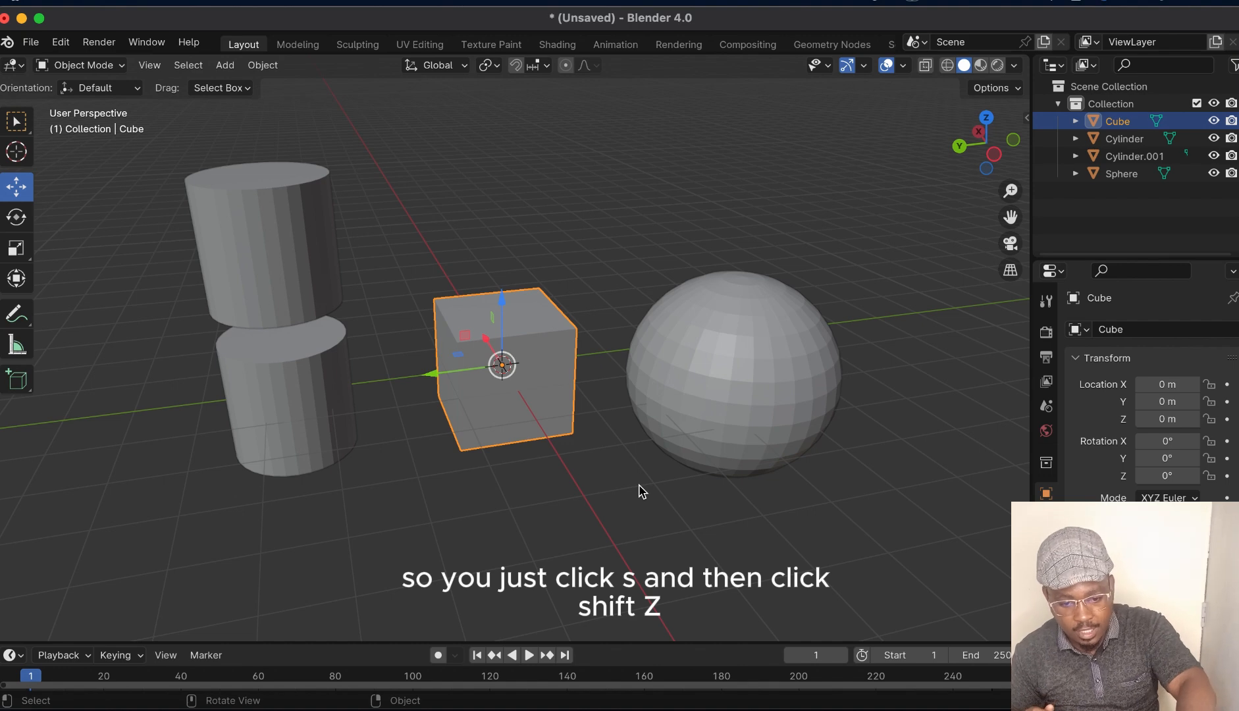
pyautogui.press('s')
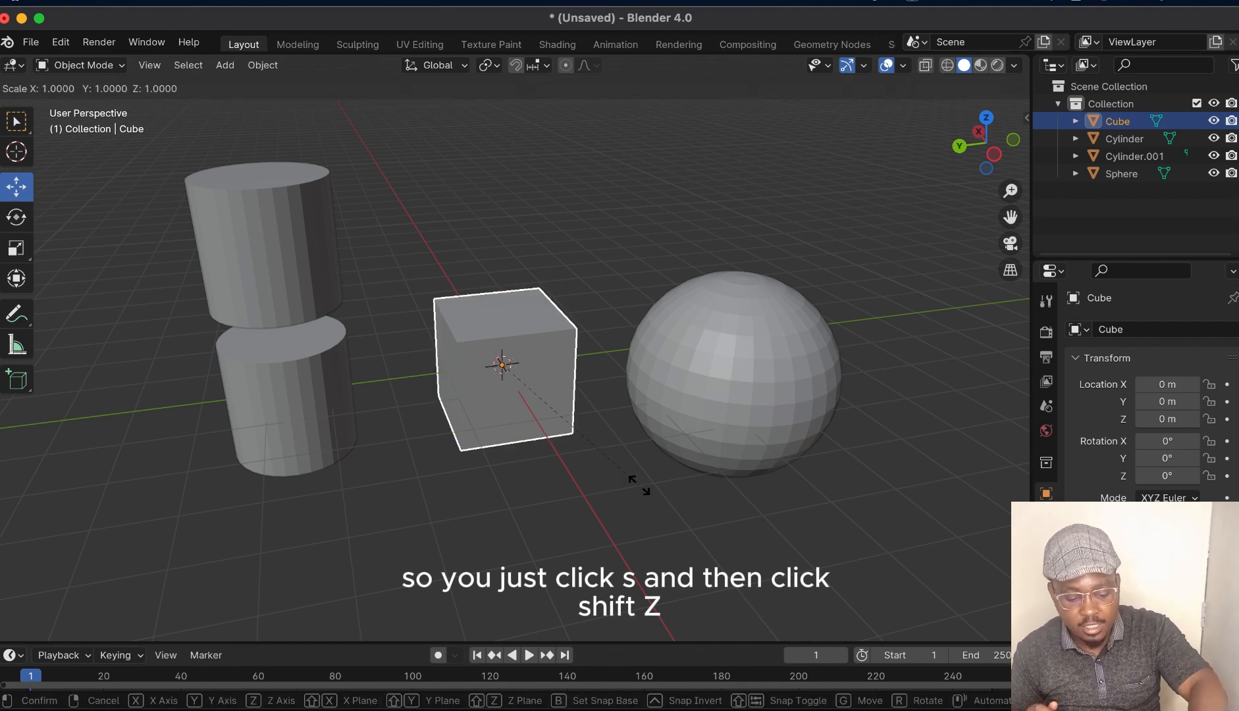
pyautogui.hotkey('shift', 'z')
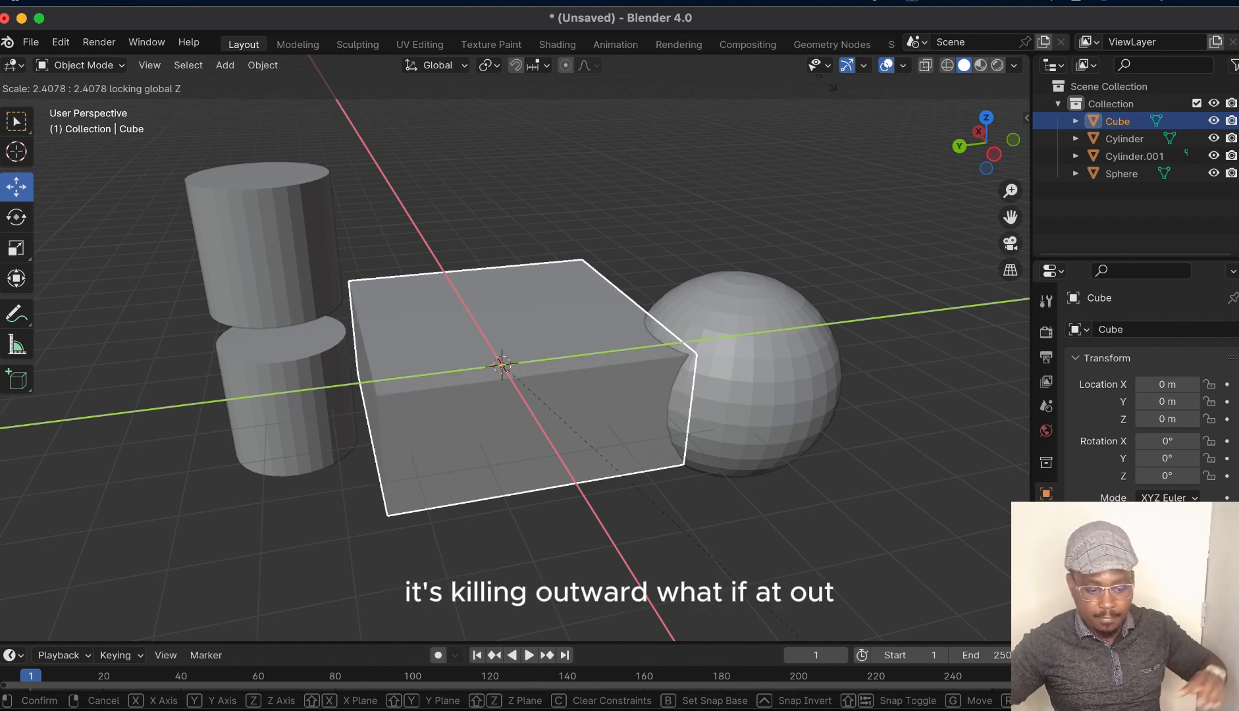
pyautogui.press('Escape')
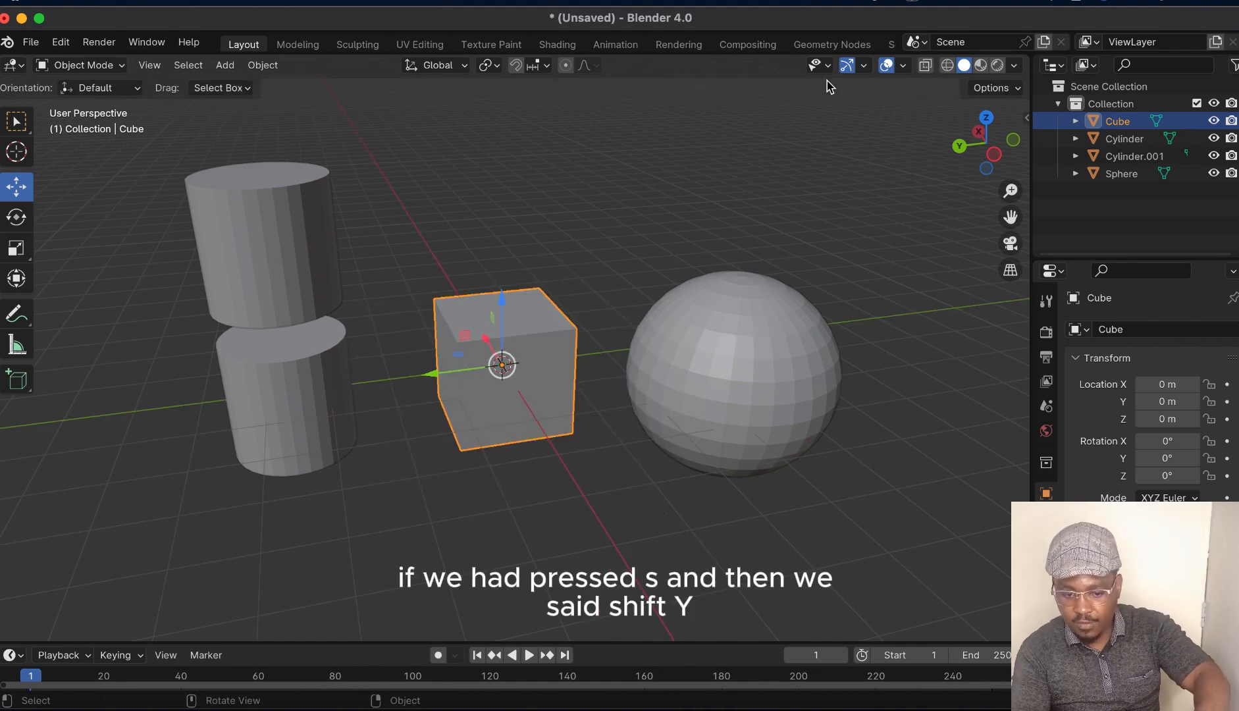
pyautogui.press('s')
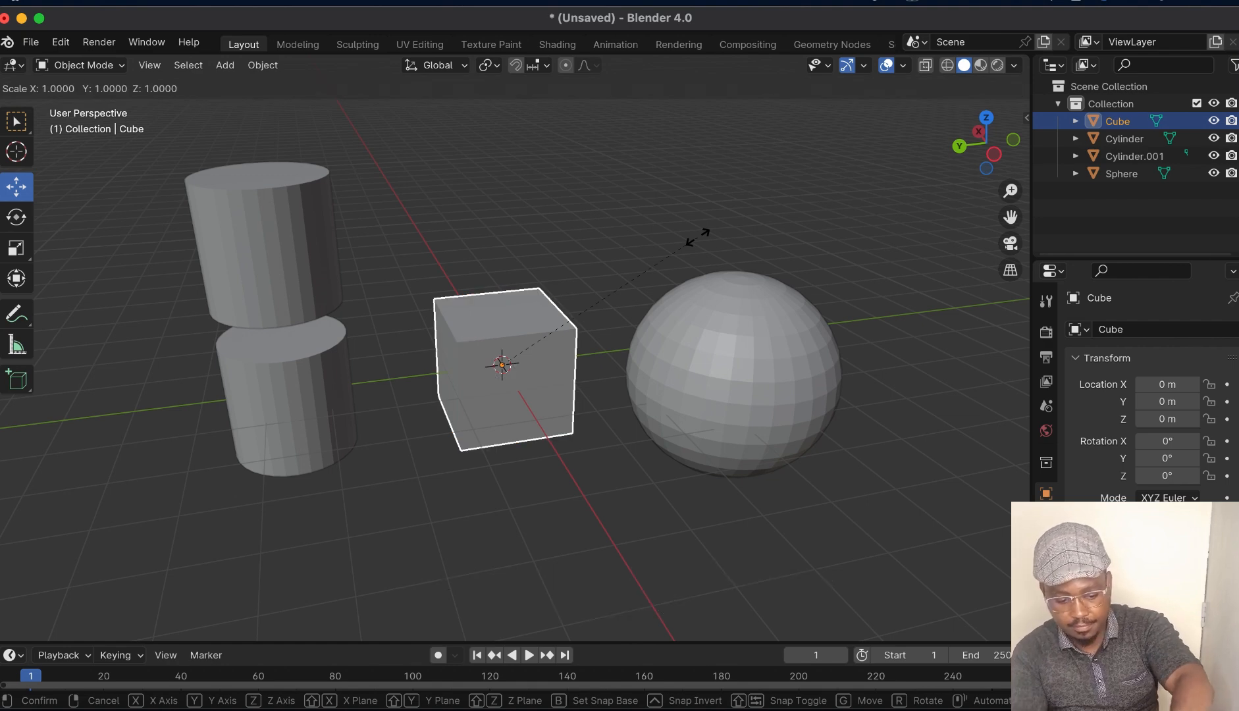
pyautogui.hotkey('shift', 'y')
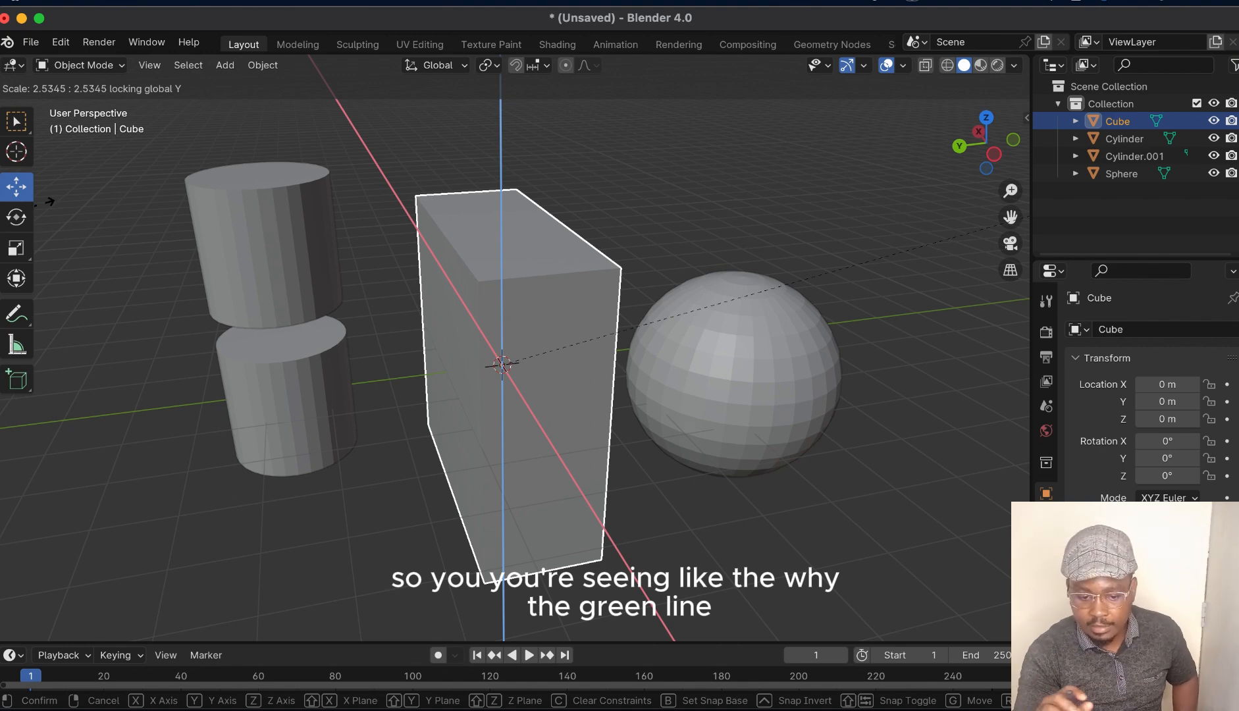
pyautogui.rightClick(139, 205)
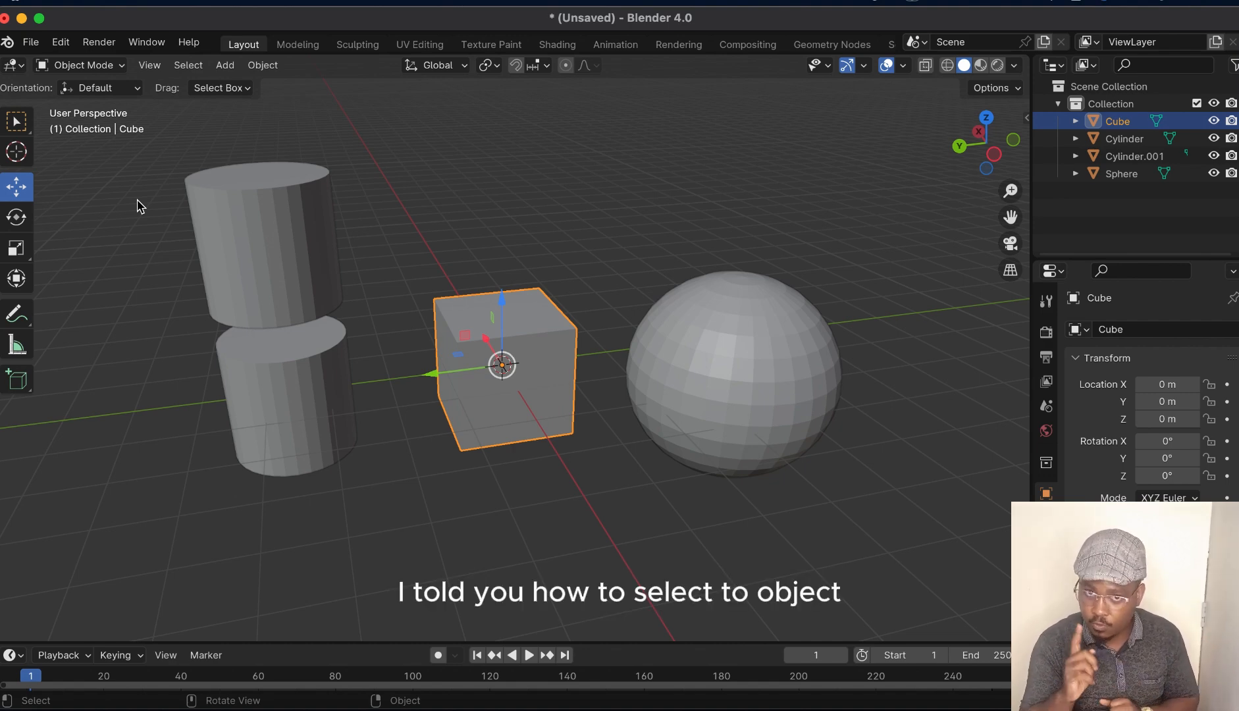
# Select the upper cylinder, the lower cylinder and the cube together.
pyautogui.click(286, 258)
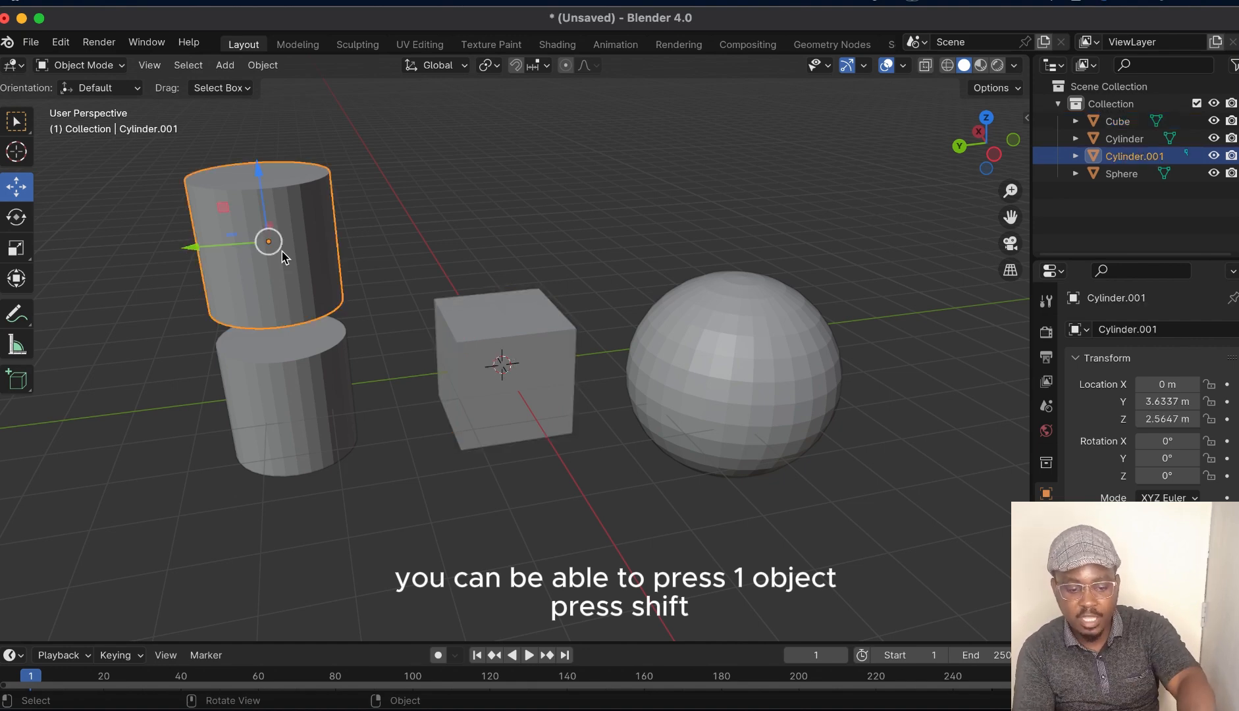
pyautogui.press('shift')
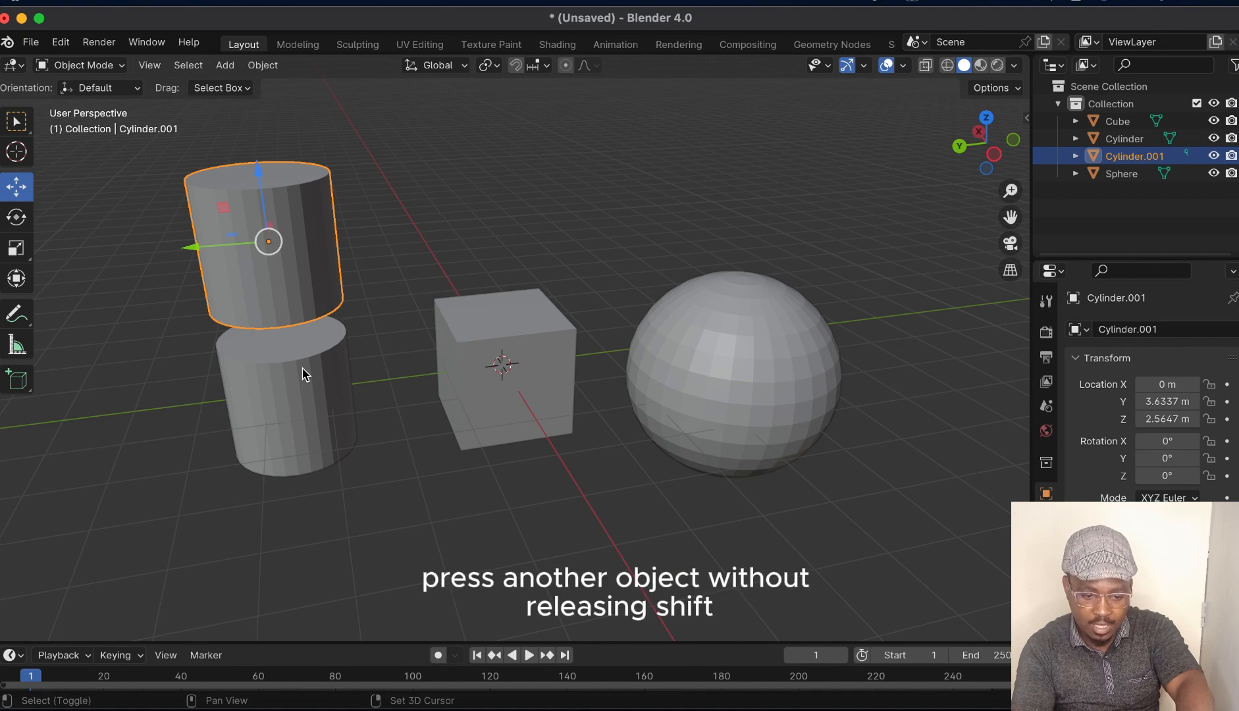
pyautogui.keyDown('shift'); pyautogui.click(303, 374); pyautogui.keyUp('shift')
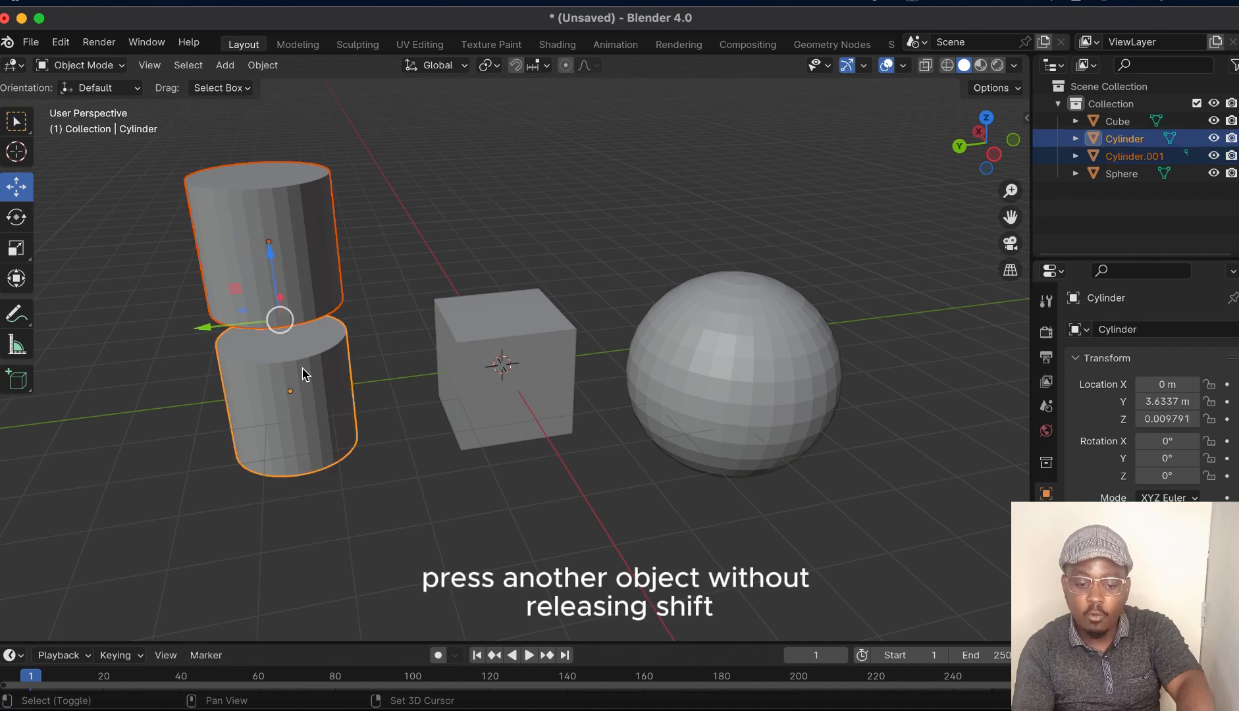
pyautogui.keyDown('shift'); pyautogui.click(501, 356); pyautogui.keyUp('shift')
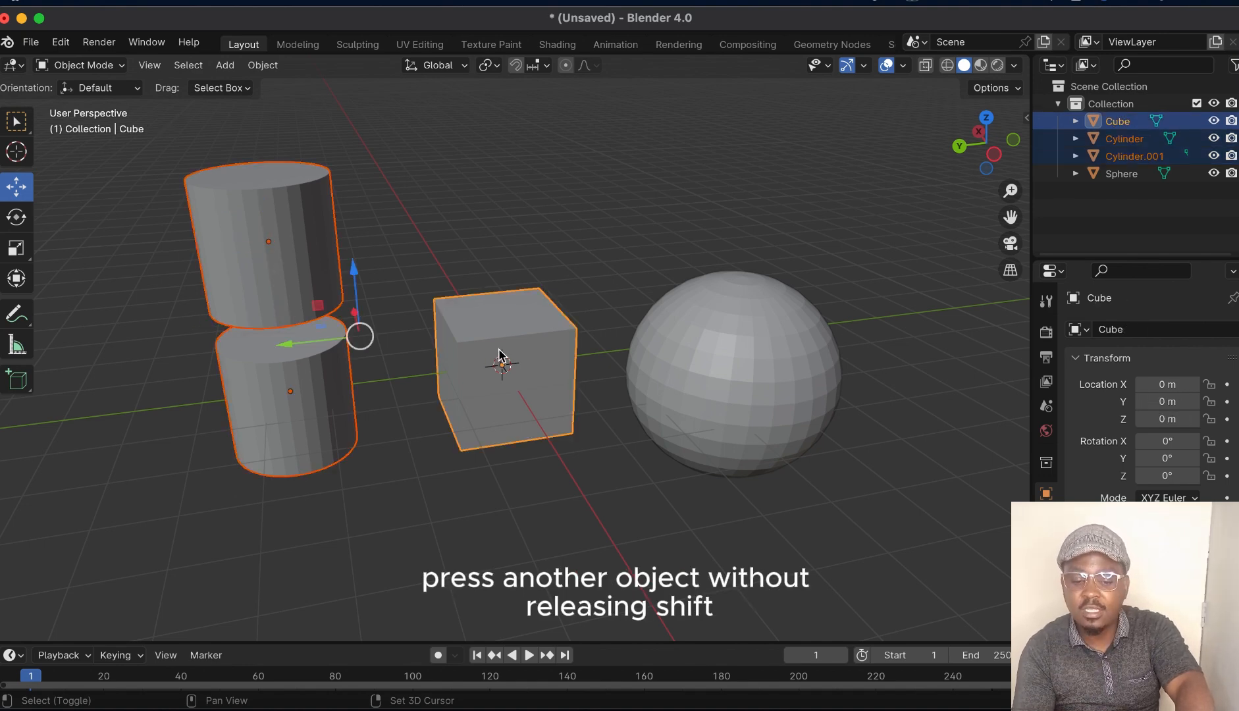
# Select the sphere alone and add the cube and both cylinders to the selection.
pyautogui.click(717, 357)
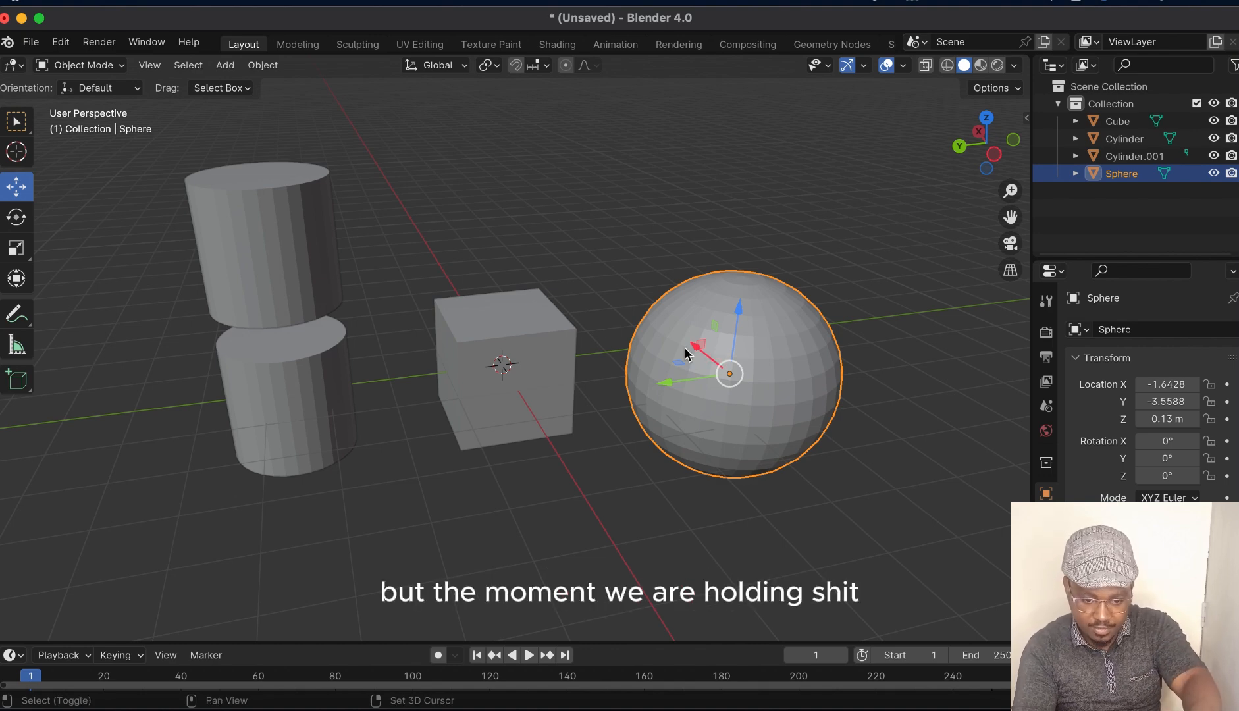
pyautogui.keyDown('shift'); pyautogui.click(537, 320); pyautogui.keyUp('shift')
pyautogui.keyDown('shift'); pyautogui.click(257, 219); pyautogui.keyUp('shift')
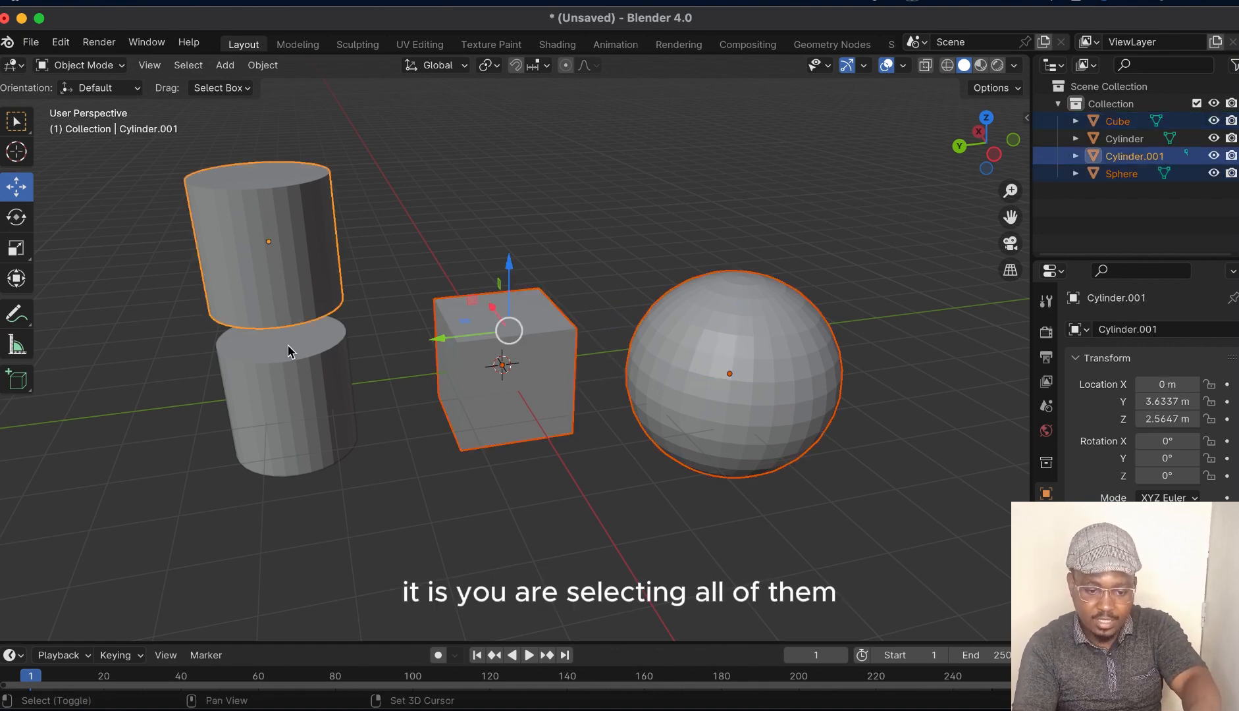
pyautogui.keyDown('shift'); pyautogui.click(297, 383); pyautogui.keyUp('shift')
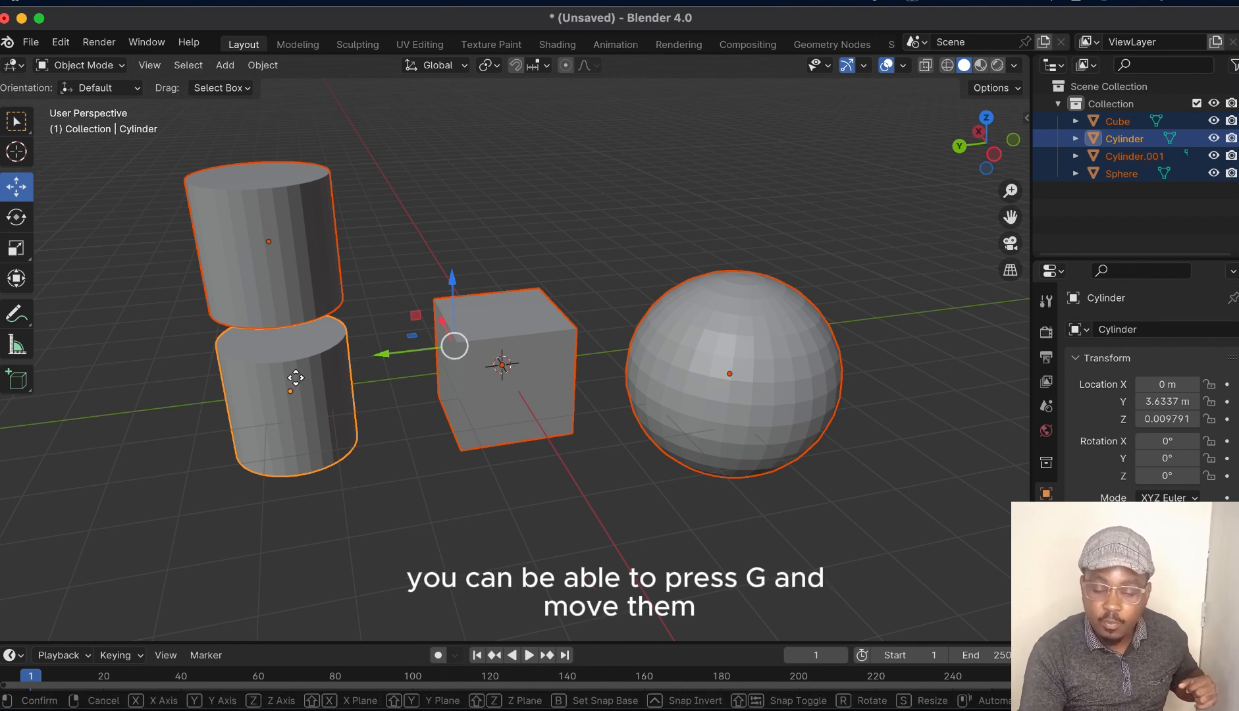
# Try moving, uniformly scaling and rotating all four selected objects together, cancelling each transformation.
pyautogui.press('g')
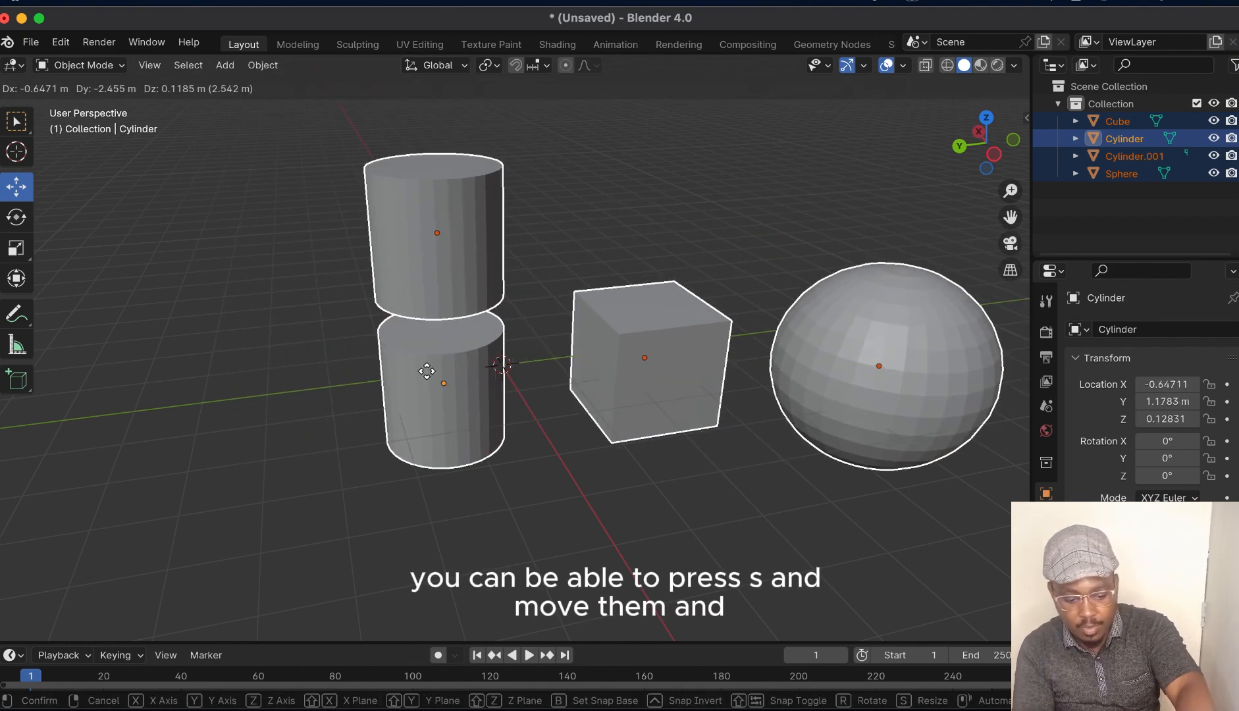
pyautogui.rightClick(428, 372)
pyautogui.press('s')
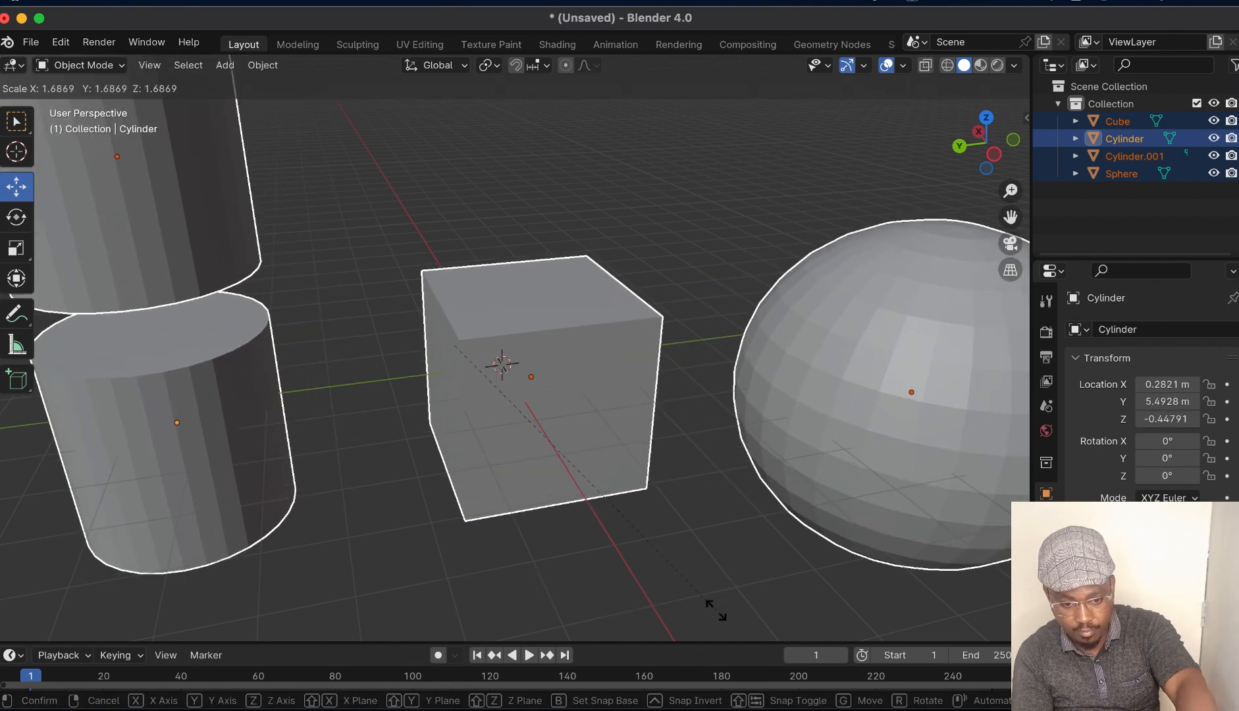
pyautogui.press('Escape')
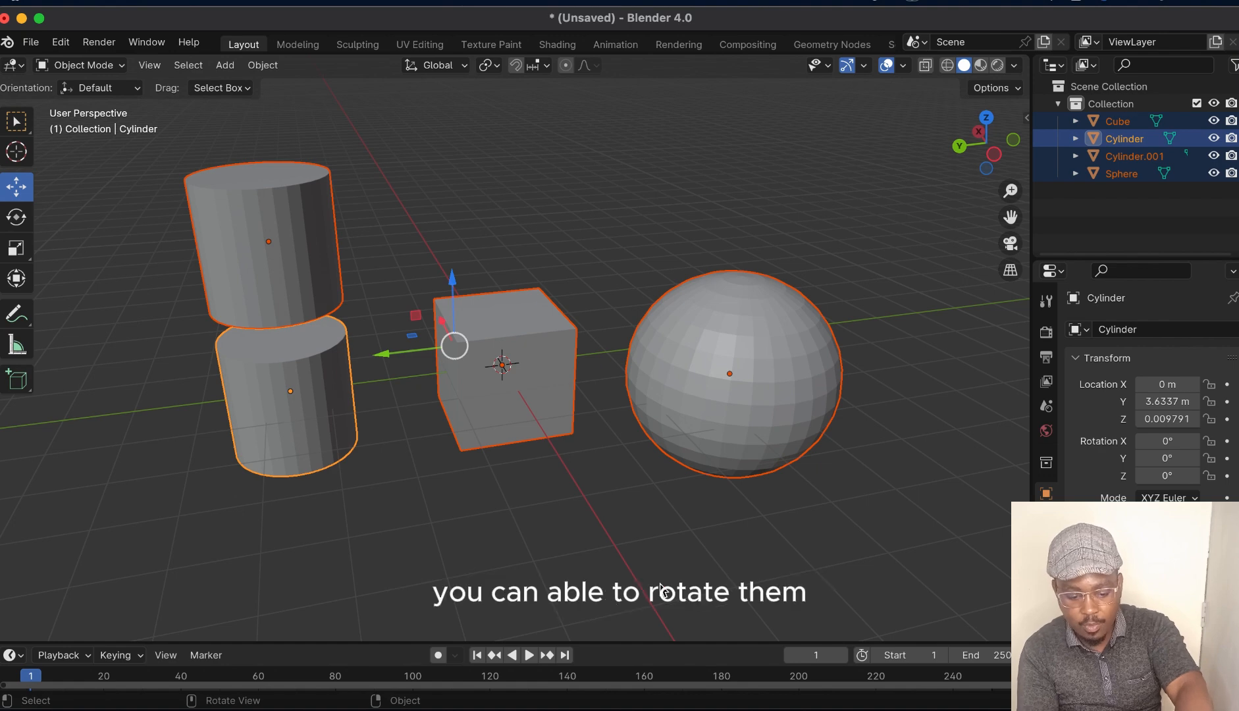
pyautogui.press('r')
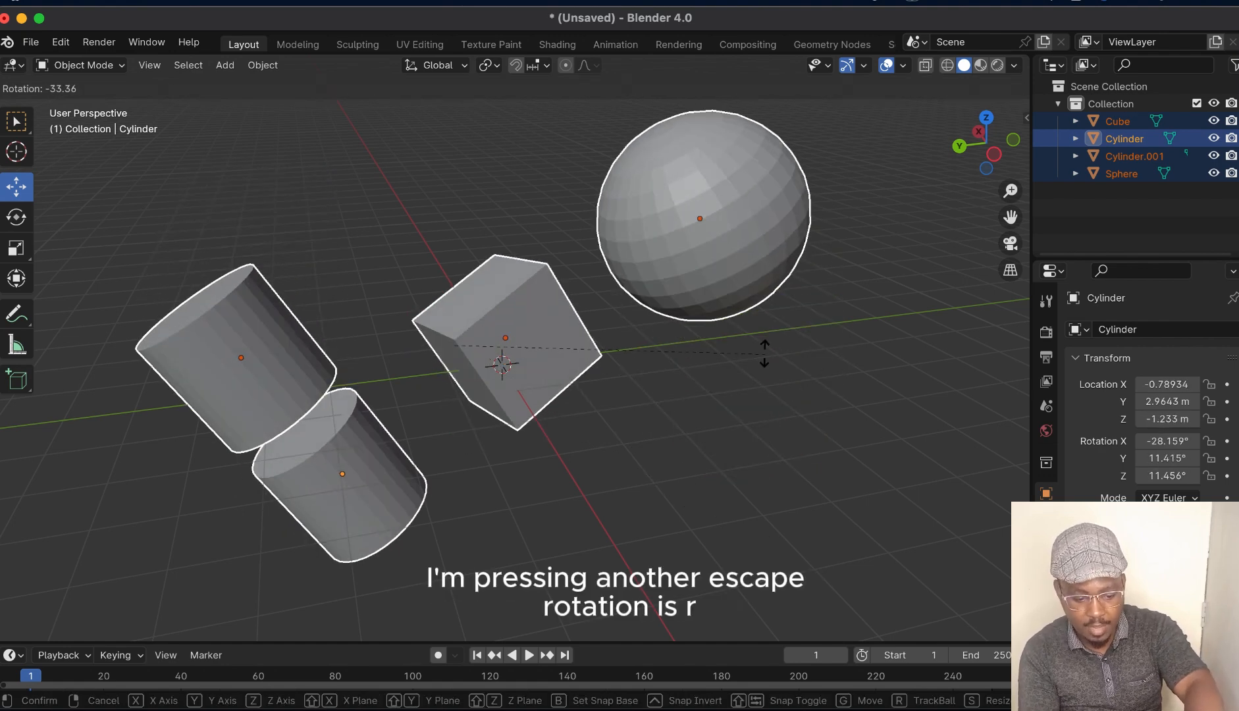
pyautogui.press('Escape')
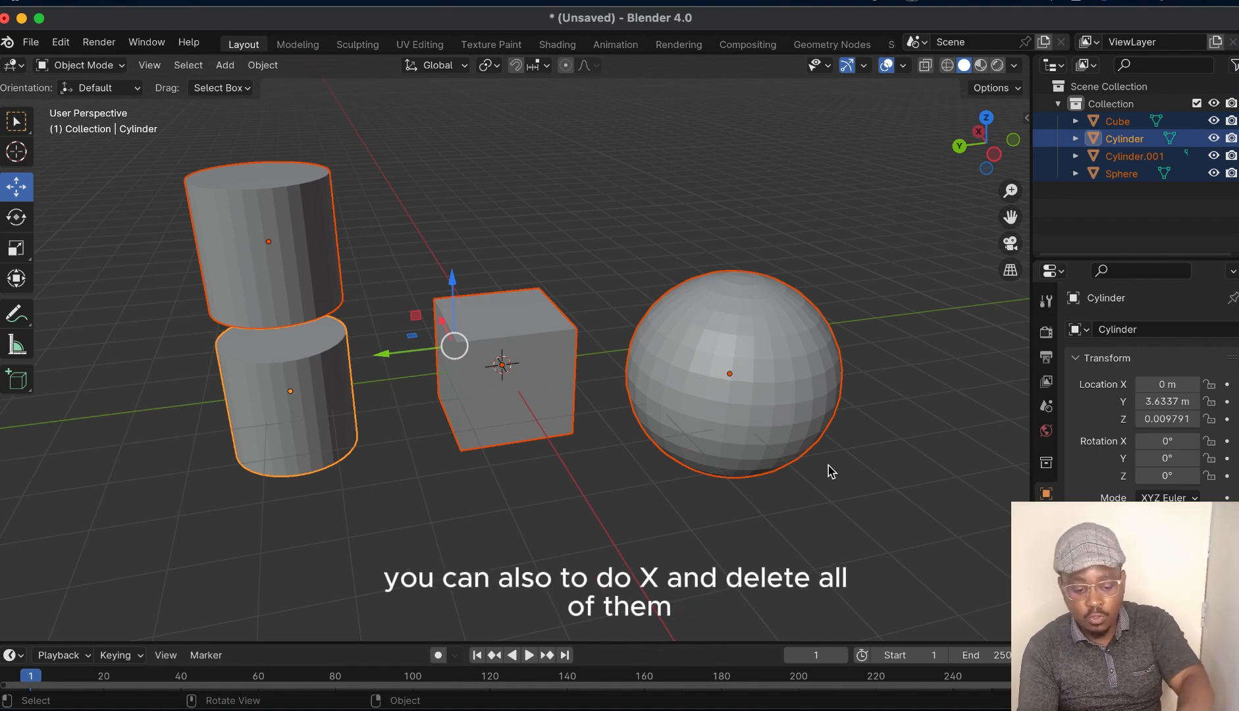
# Delete all four selected objects and undo the deletion.
pyautogui.press('x')
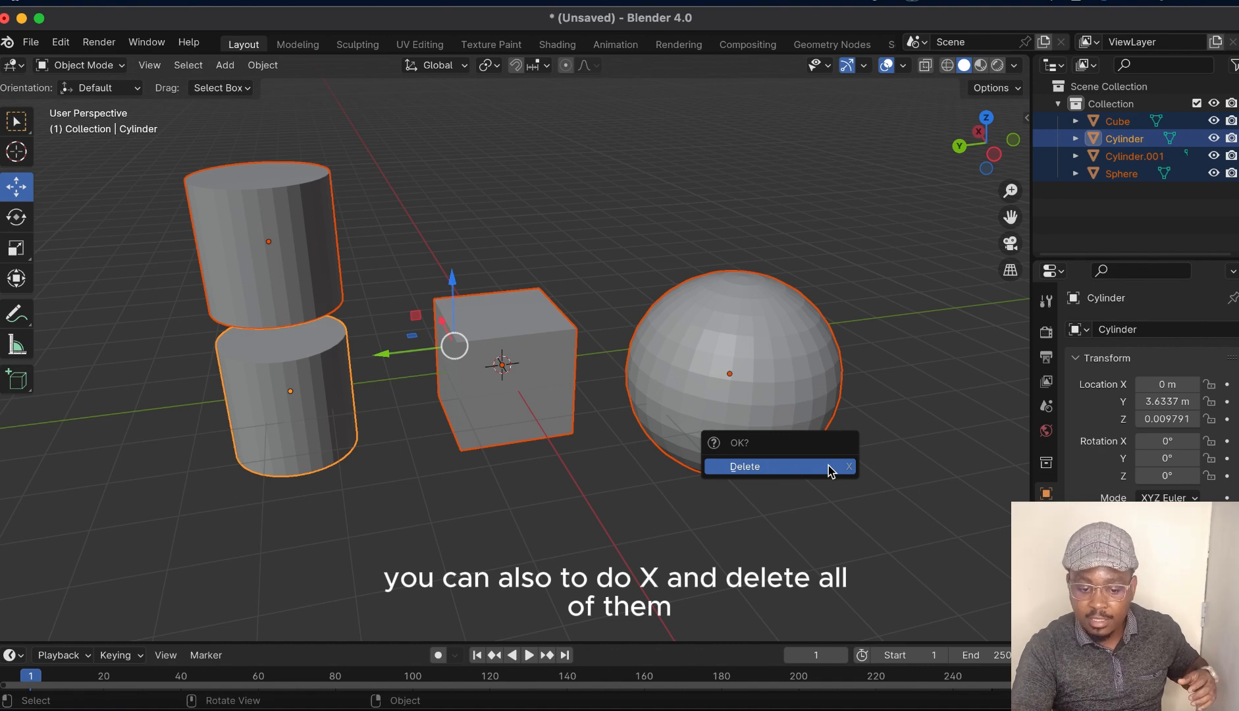
pyautogui.click(828, 468)
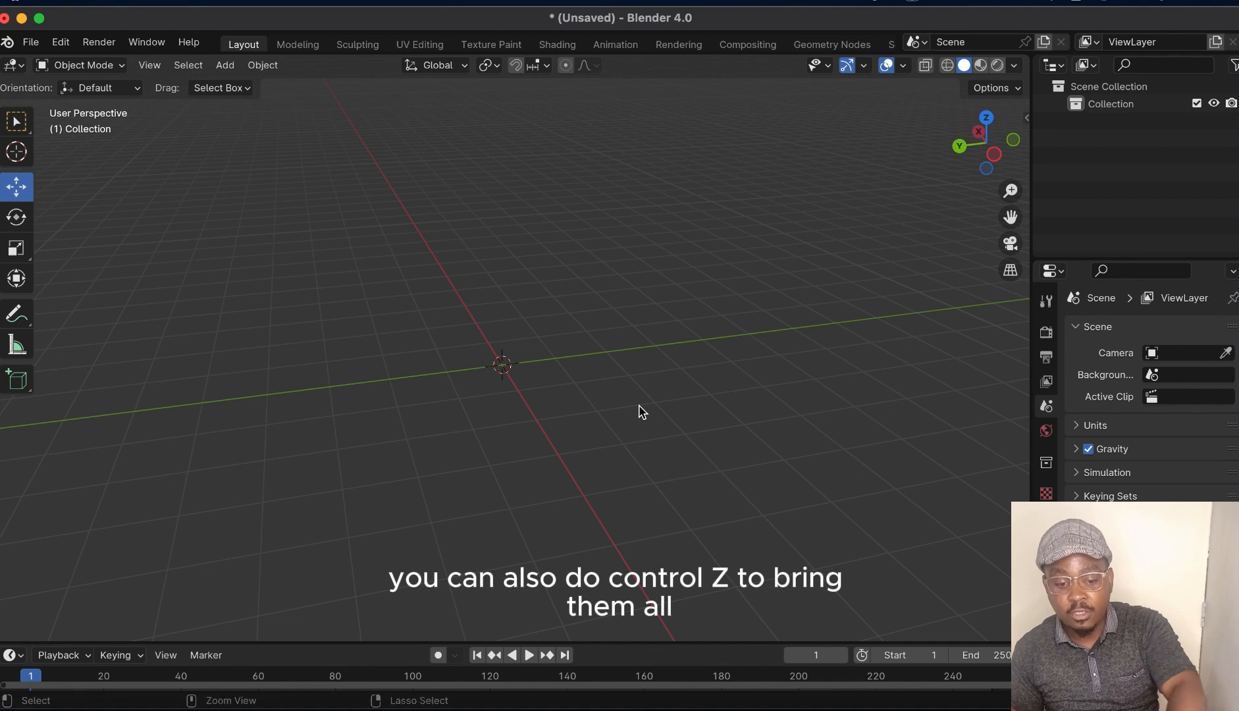
pyautogui.hotkey('ctrl', 'z')
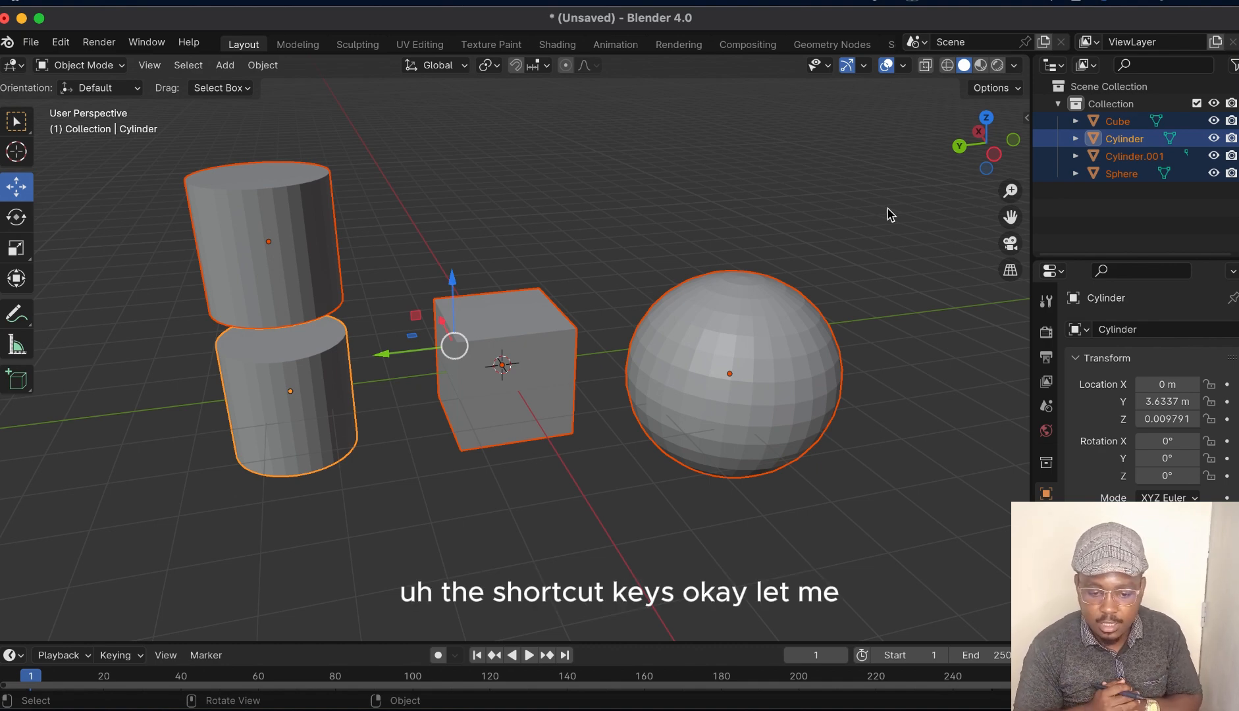
# Hide the upper cylinder that blocks the view of the cube.
pyautogui.click(530, 337)
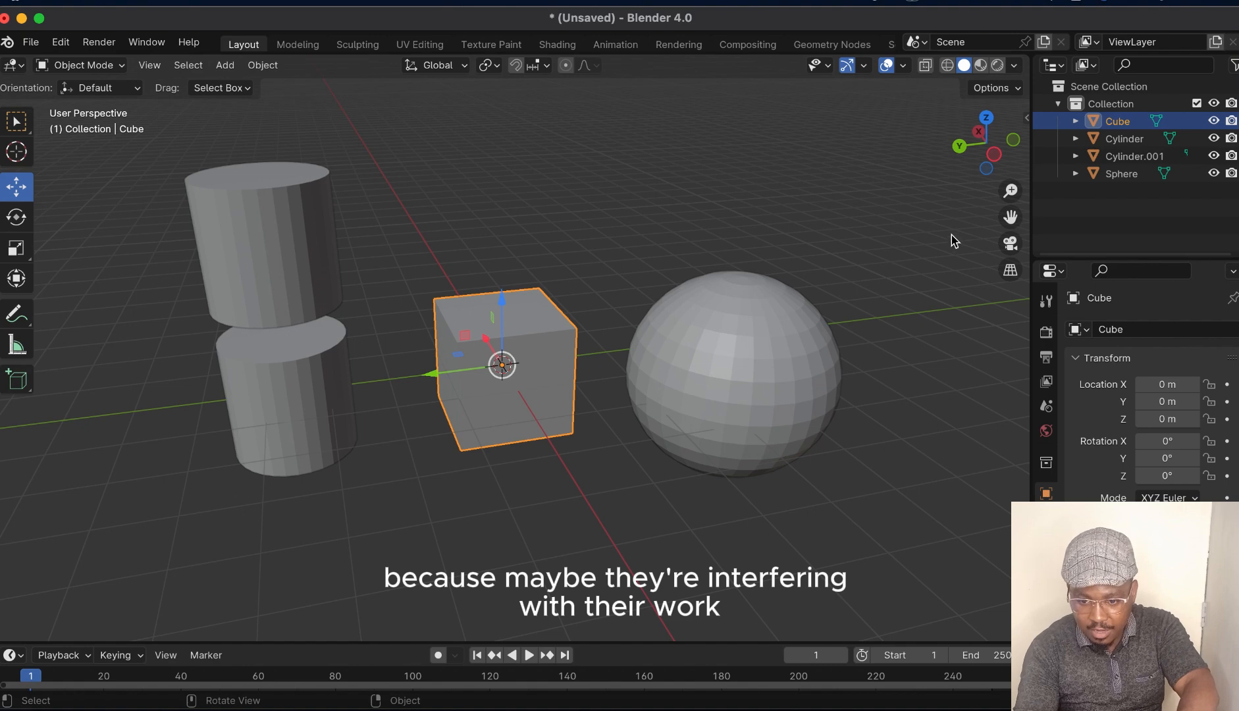
pyautogui.moveTo(984, 161); pyautogui.dragTo(959, 170)
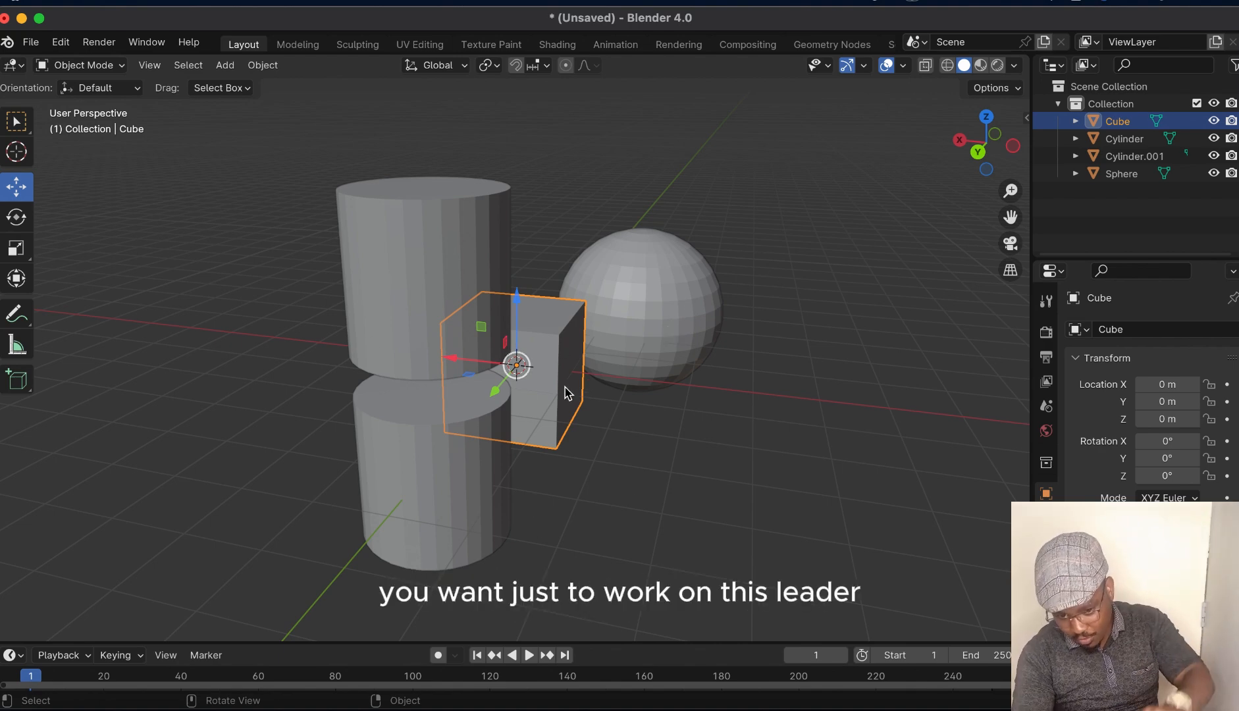
pyautogui.moveTo(973, 144)
pyautogui.mouseDown()
pyautogui.moveTo(951, 147)
pyautogui.moveTo(976, 153)
pyautogui.mouseUp()
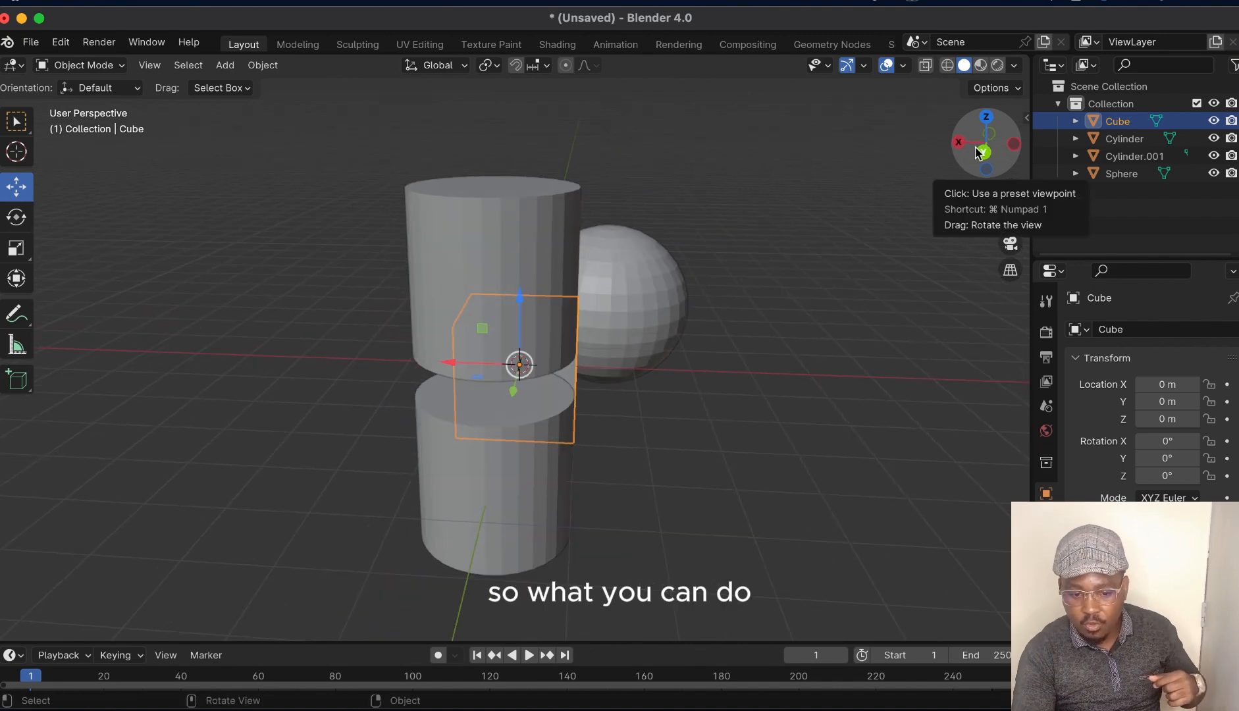
pyautogui.click(524, 257)
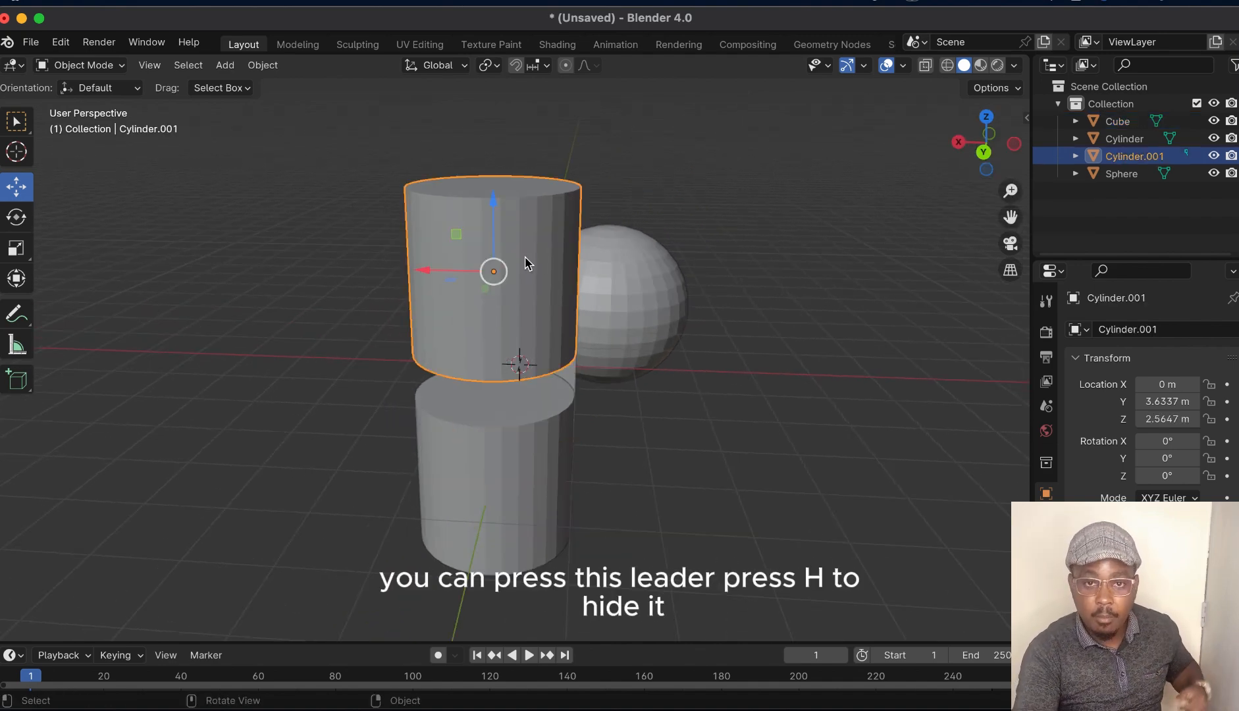
pyautogui.press('h')
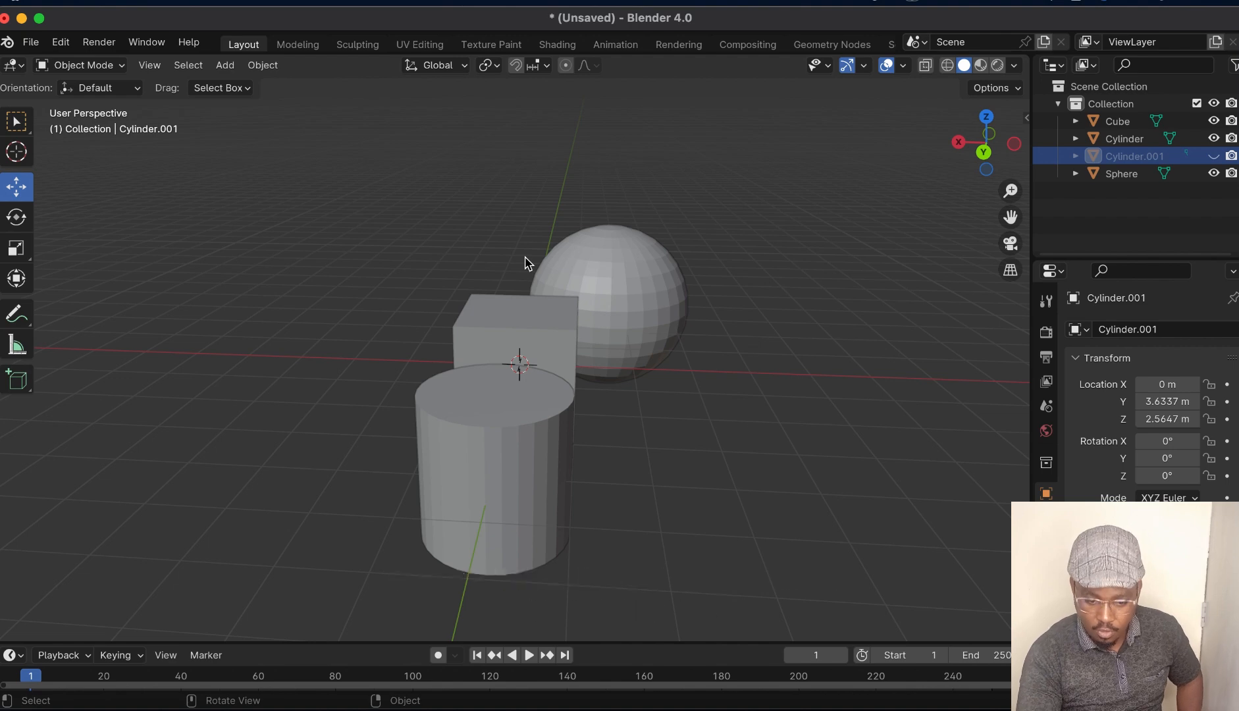
# Hide the remaining cylinder and the sphere together, leaving only the cube in view.
pyautogui.click(482, 491)
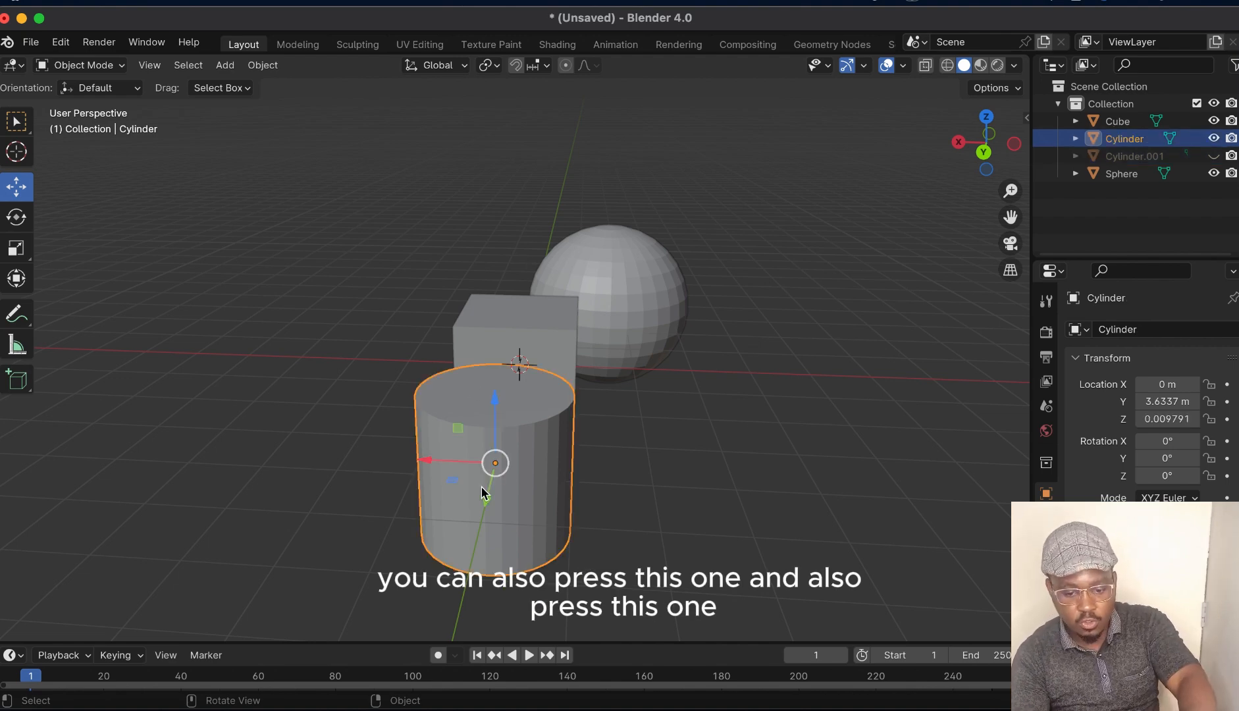
pyautogui.keyDown('shift'); pyautogui.click(641, 294); pyautogui.keyUp('shift')
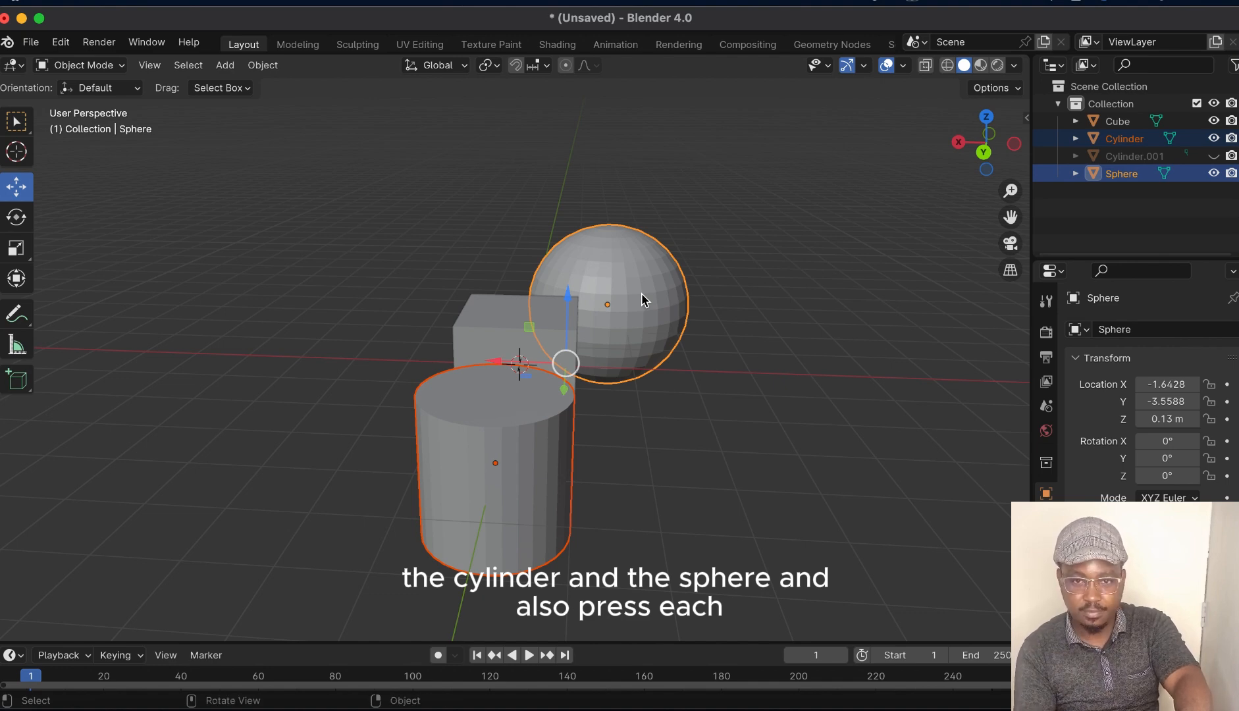
pyautogui.press('h')
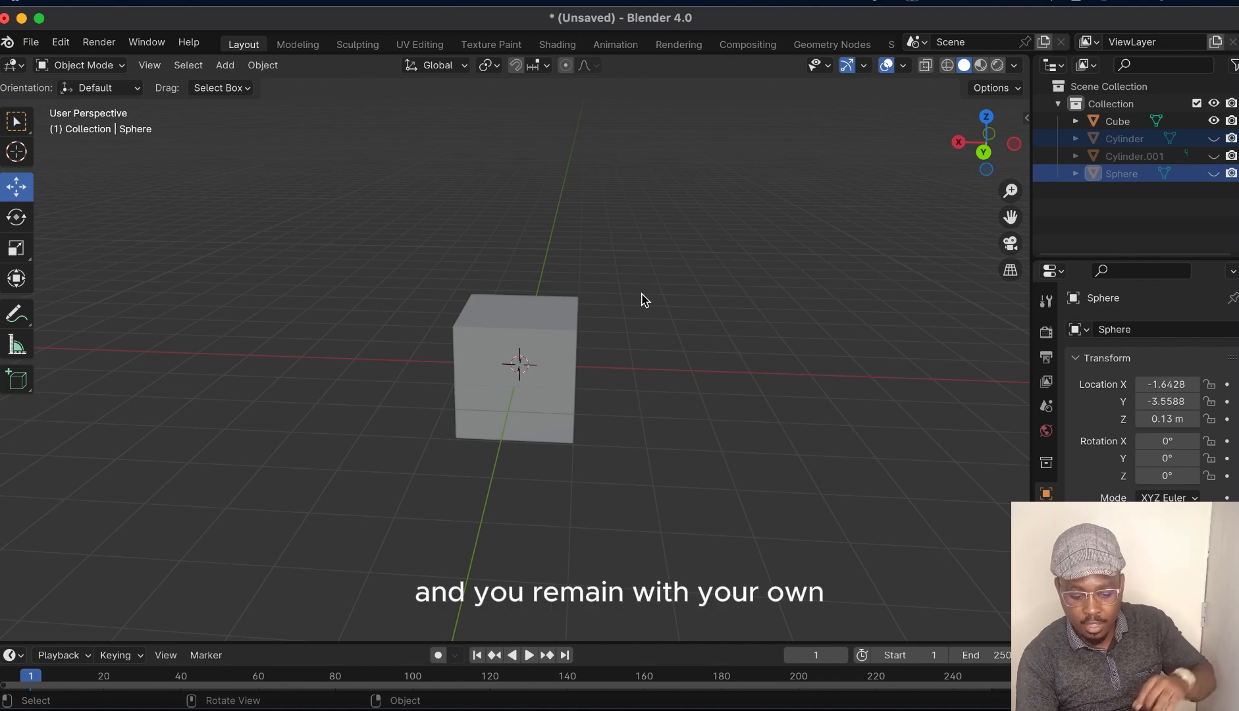
# Reveal all hidden objects around the cube.
pyautogui.moveTo(1010, 190); pyautogui.dragTo(996, 139)
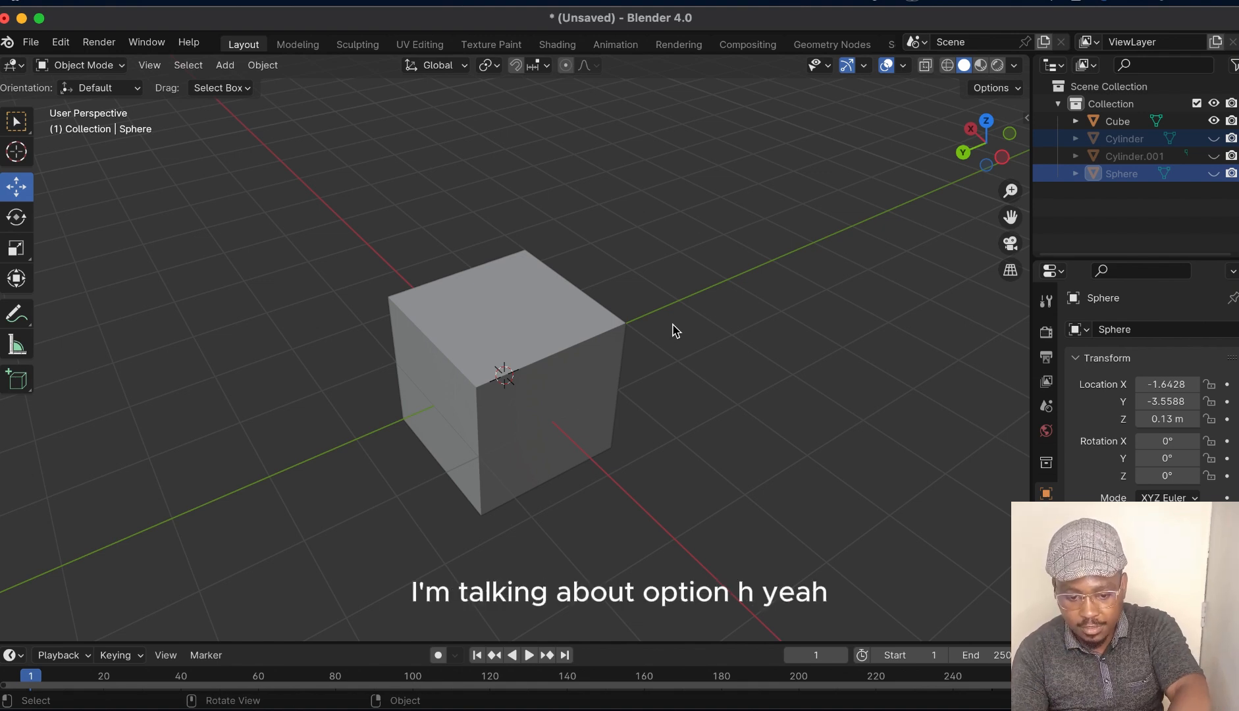
pyautogui.hotkey('alt', 'h')
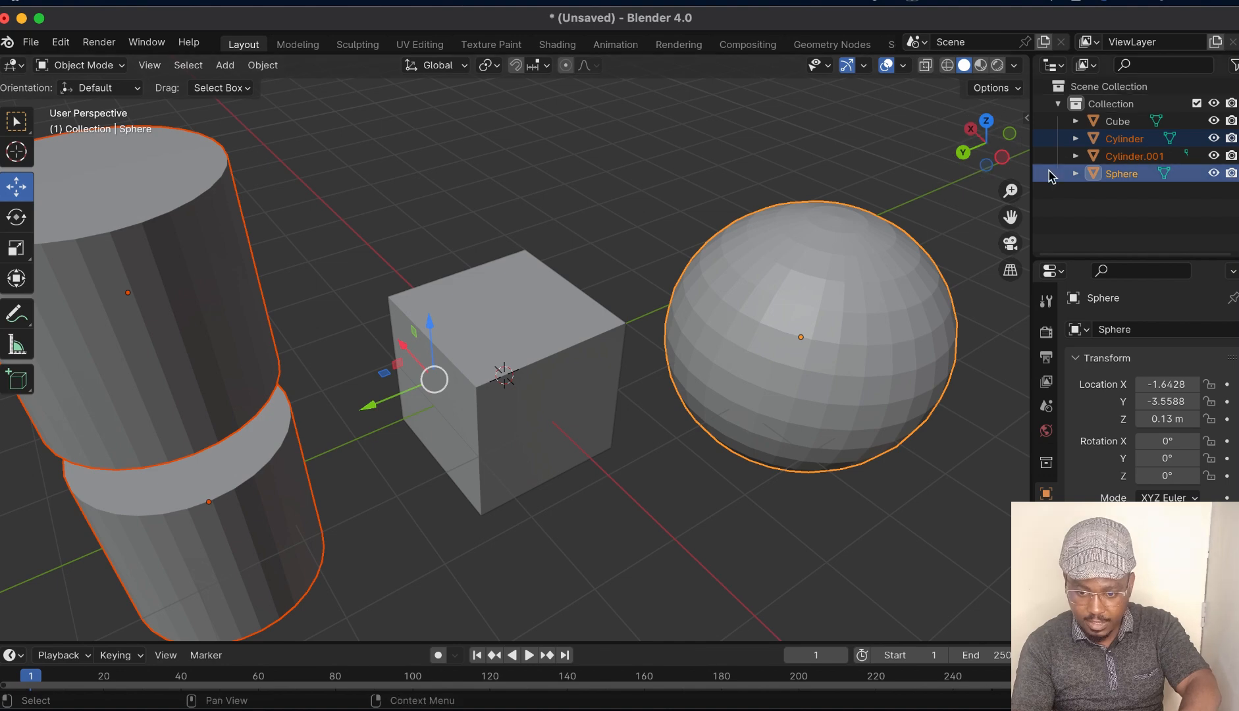
pyautogui.moveTo(1010, 191); pyautogui.dragTo(1011, 254)
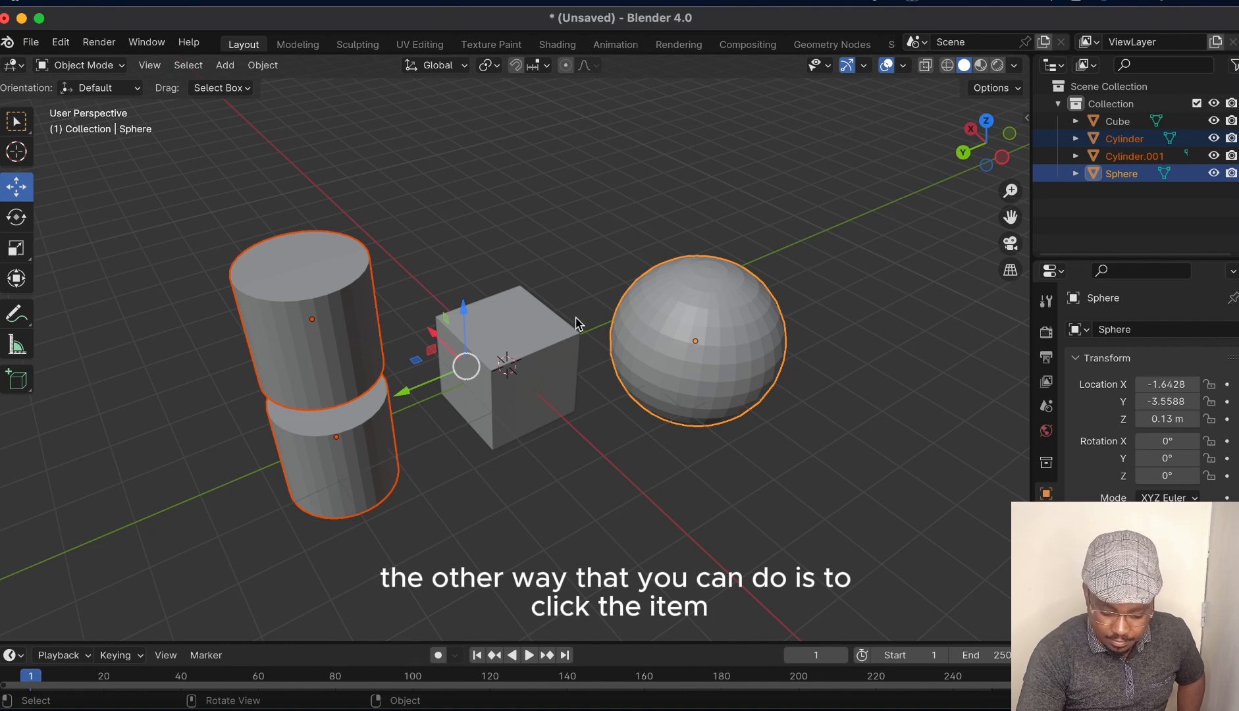
# Hide every object except the cube, and reveal all the hidden objects again.
pyautogui.click(540, 349)
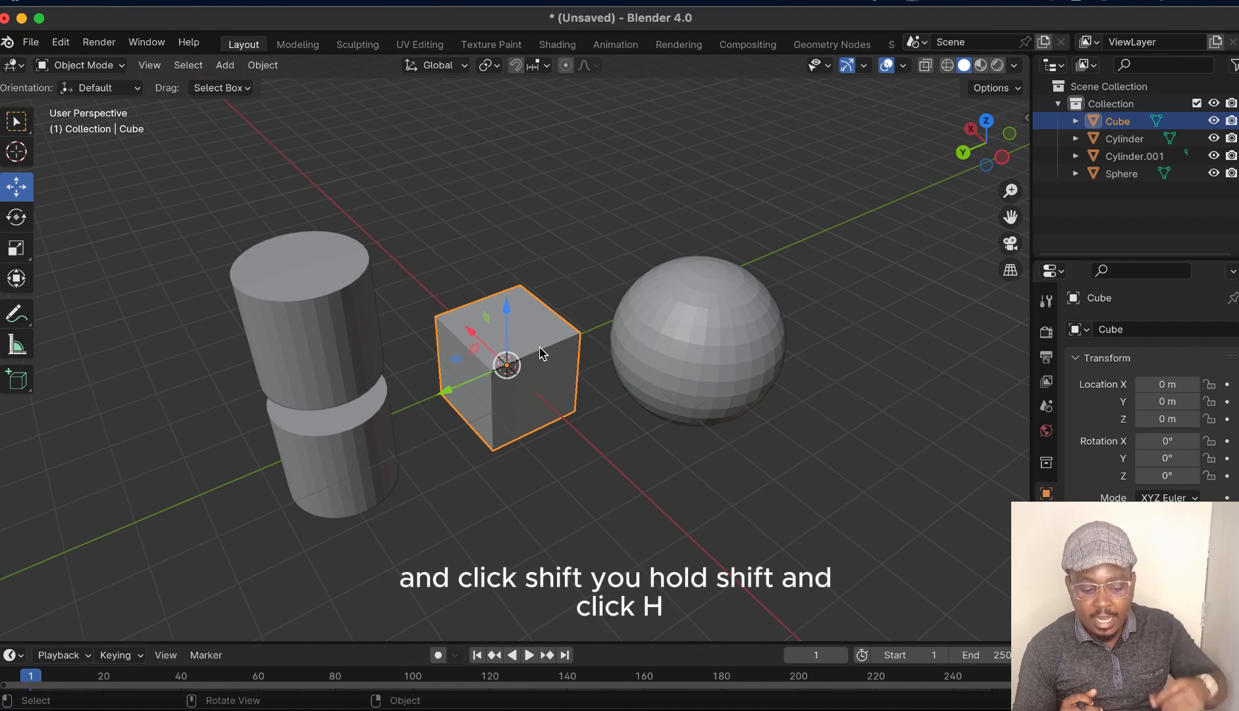
pyautogui.press('shift')
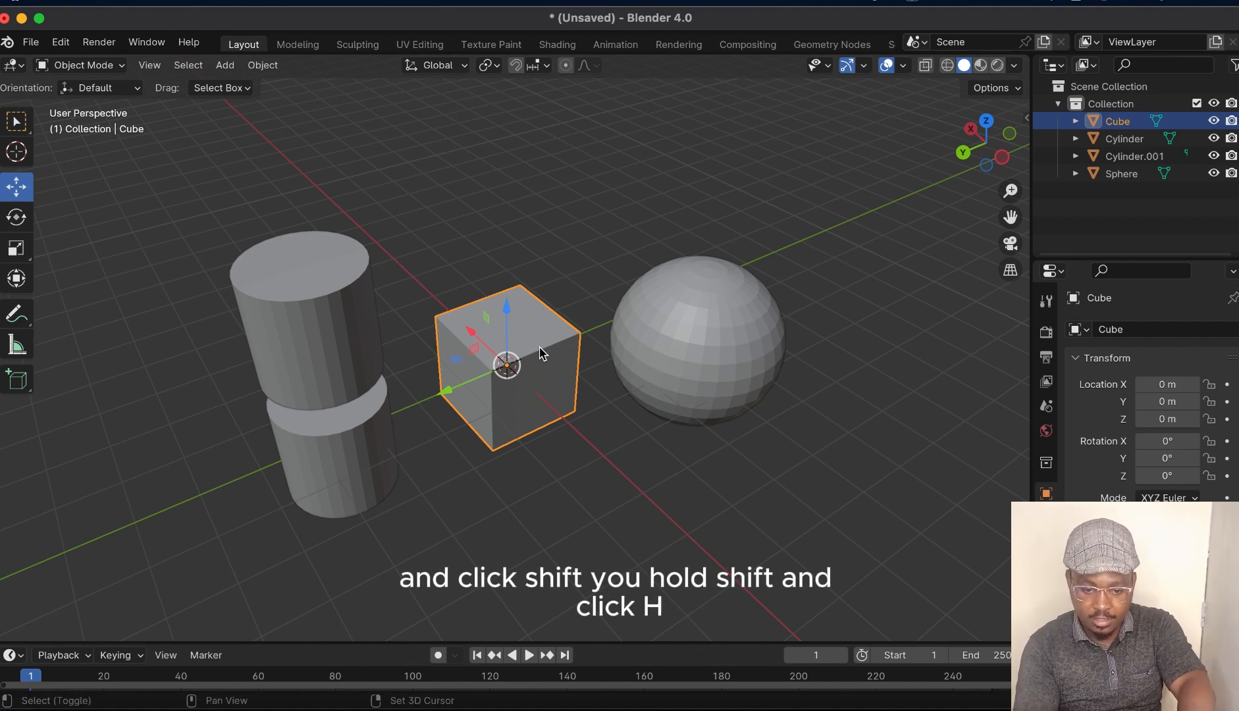
pyautogui.hotkey('shift', 'h')
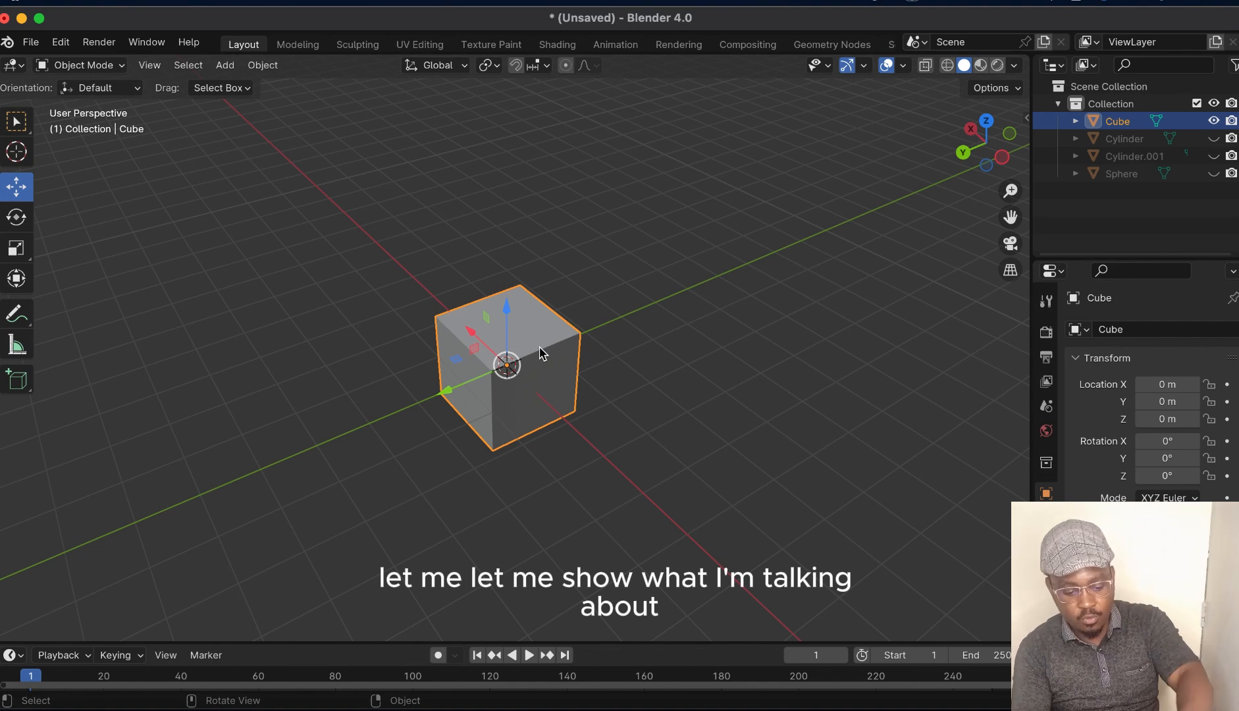
pyautogui.hotkey('alt', 'h')
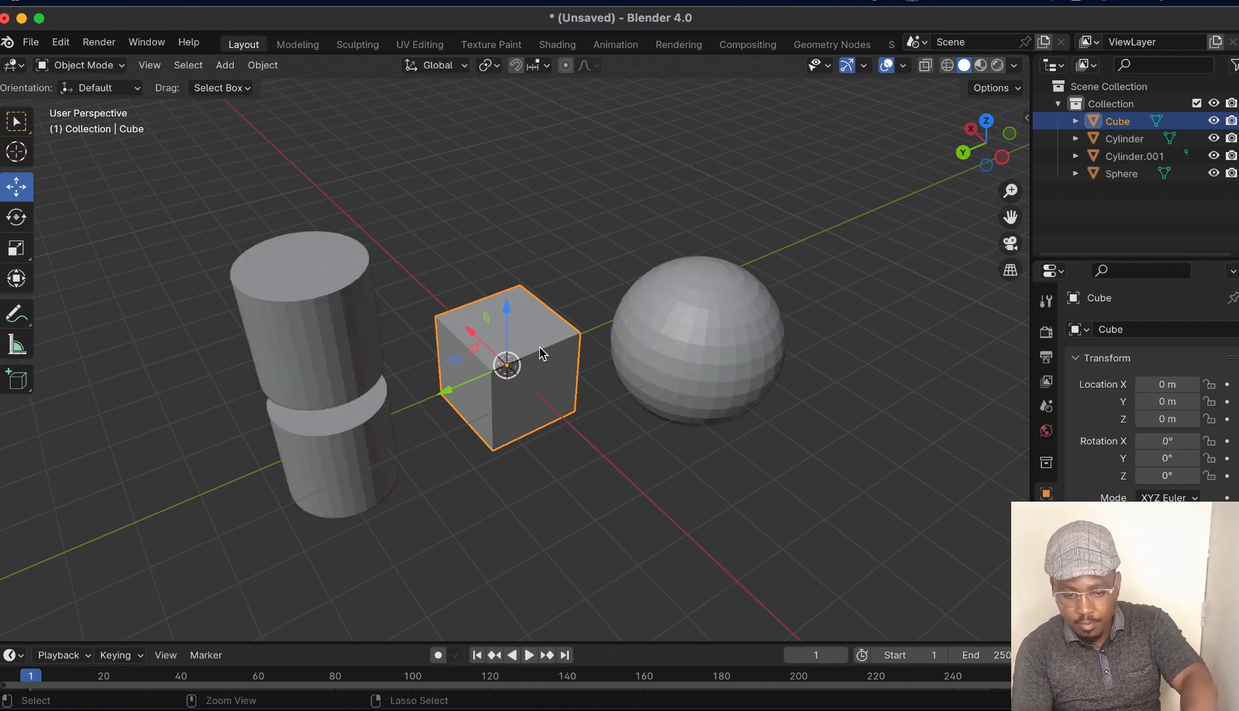
# Select the sphere and the cube together and hide all unselected objects.
pyautogui.click(664, 330)
pyautogui.keyDown('shift'); pyautogui.click(500, 366); pyautogui.keyUp('shift')
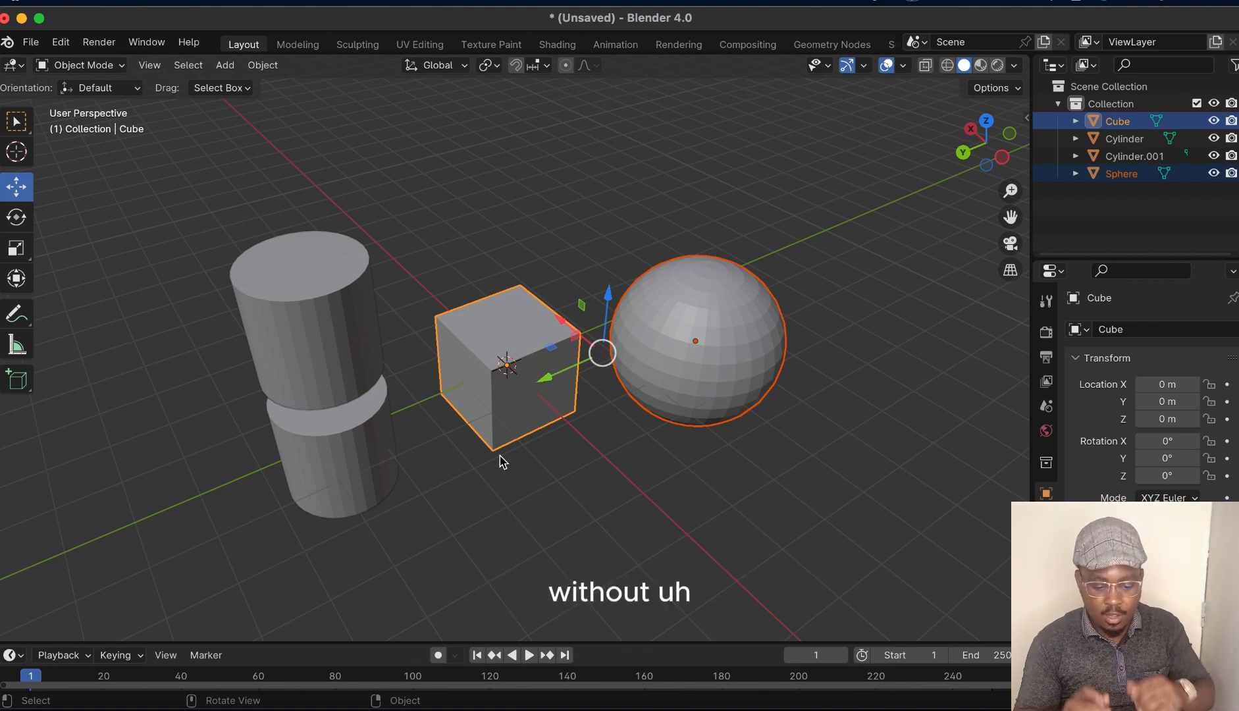
pyautogui.click(773, 330)
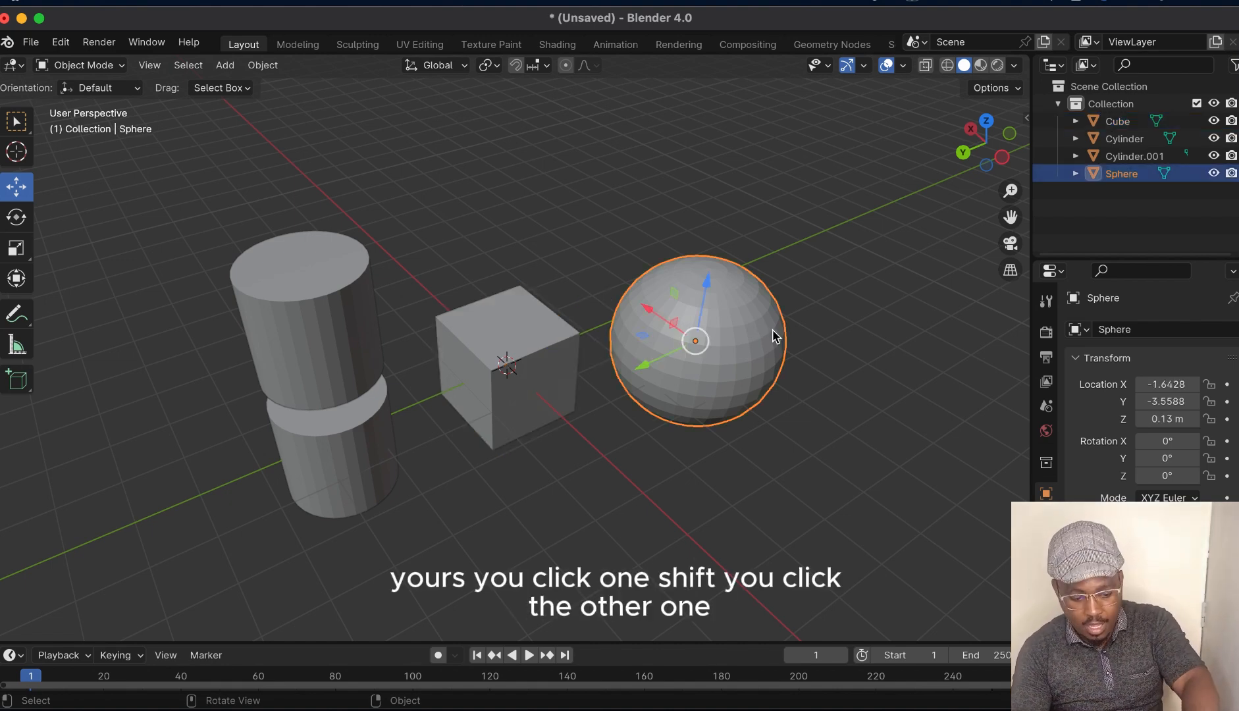
pyautogui.keyDown('shift'); pyautogui.click(537, 364); pyautogui.keyUp('shift')
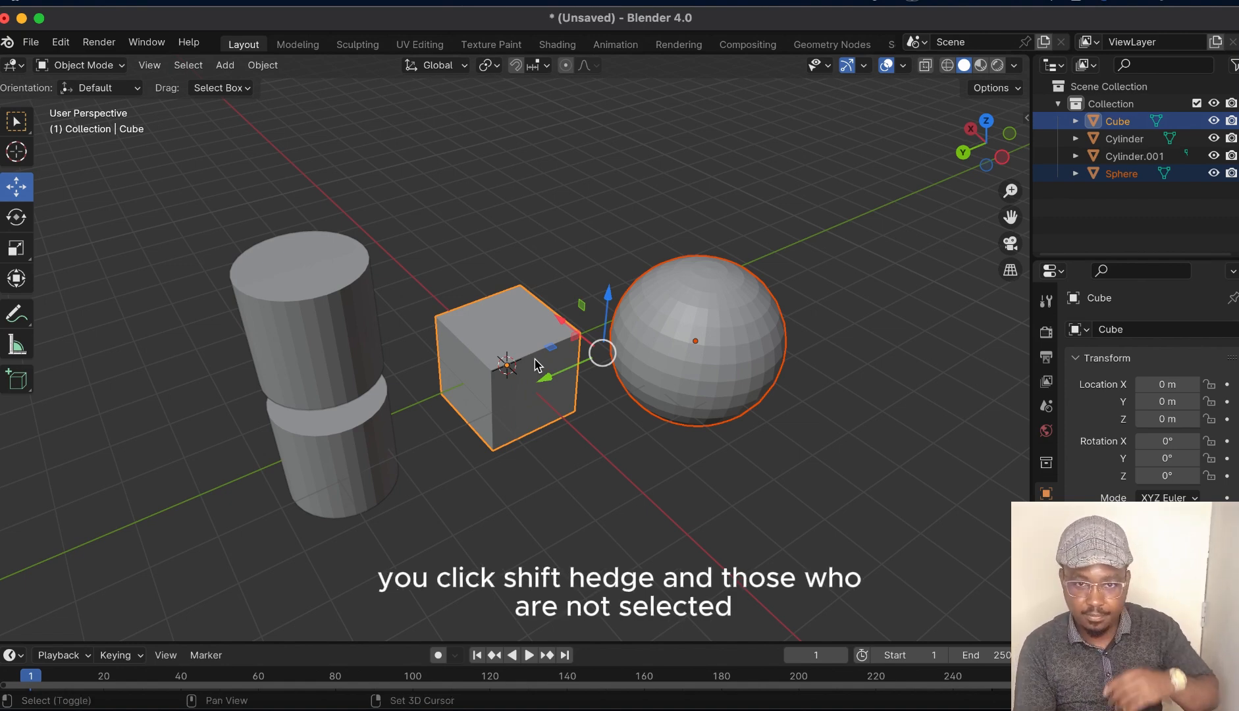
pyautogui.hotkey('shift', 'h')
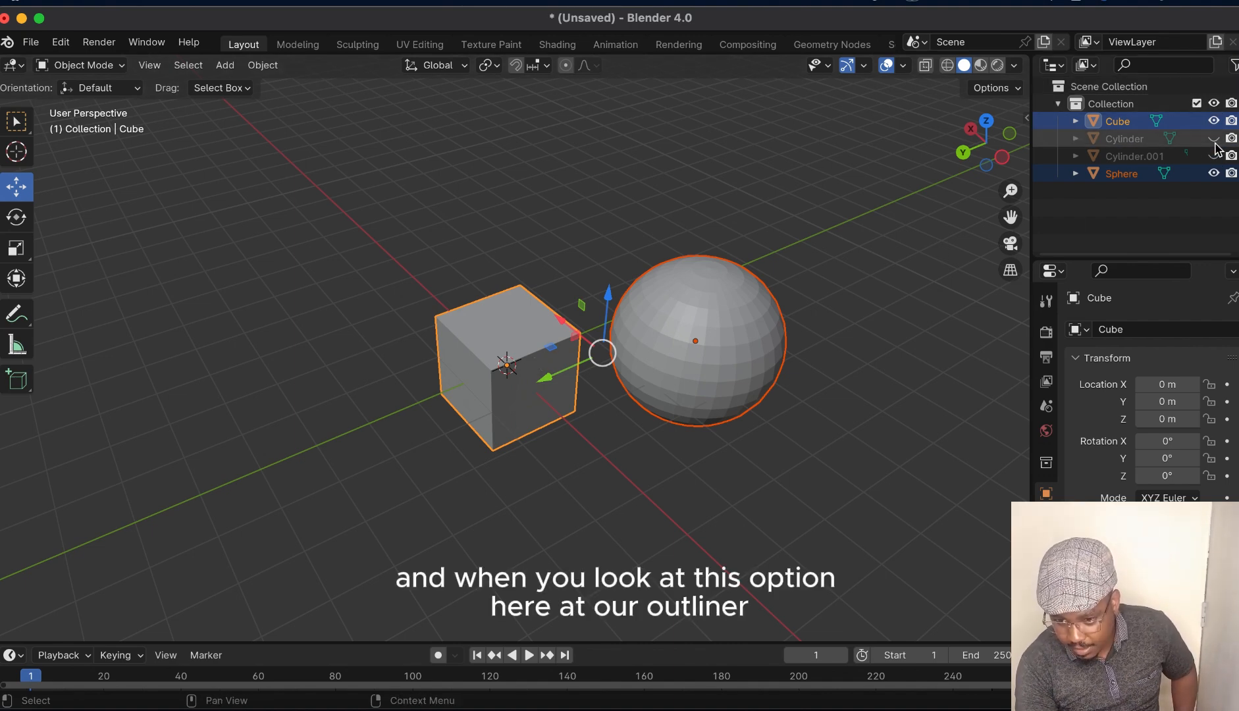
# Reveal Cylinder and Cylinder.001 individually with their visibility toggles in the Outliner.
pyautogui.click(1062, 68)
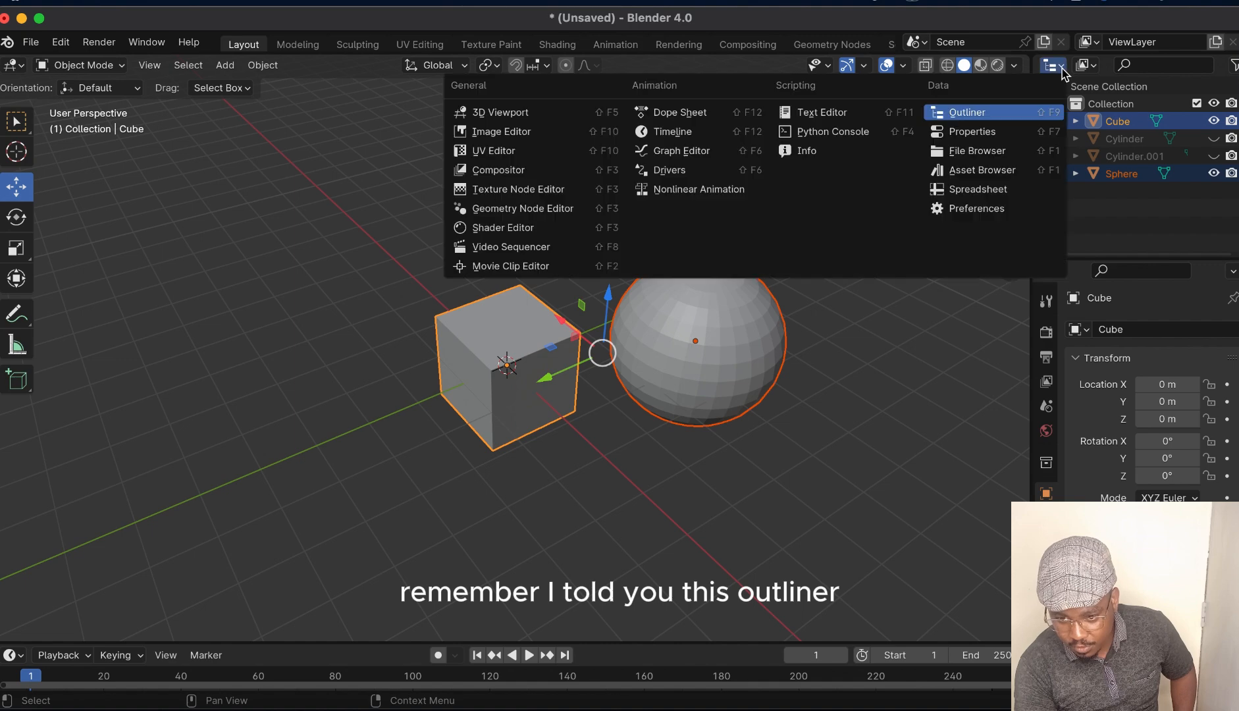
pyautogui.click(982, 117)
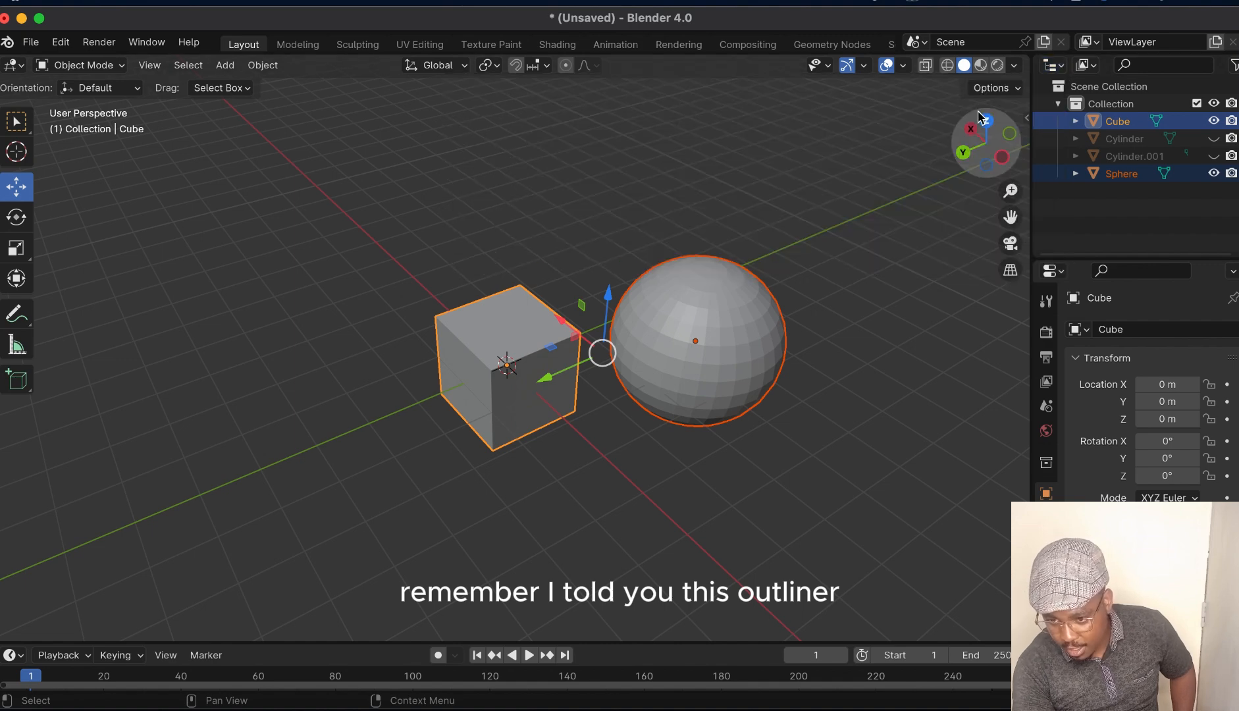
pyautogui.click(1213, 139)
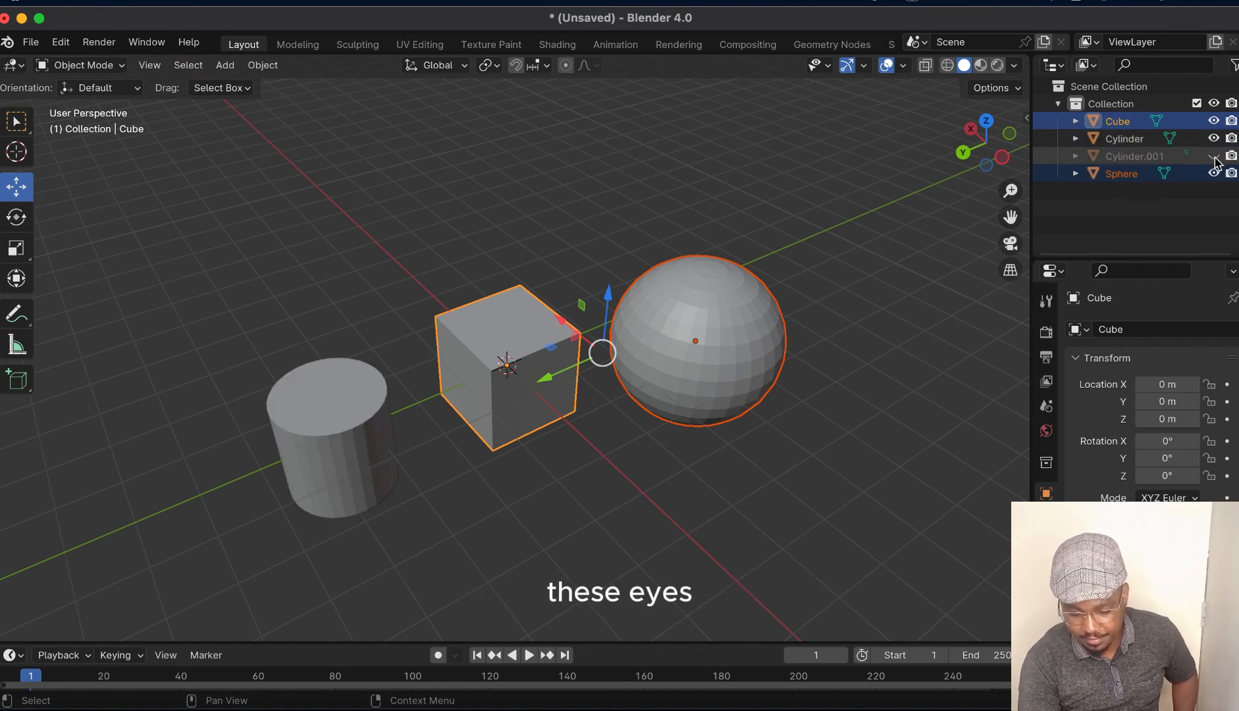
pyautogui.click(1213, 156)
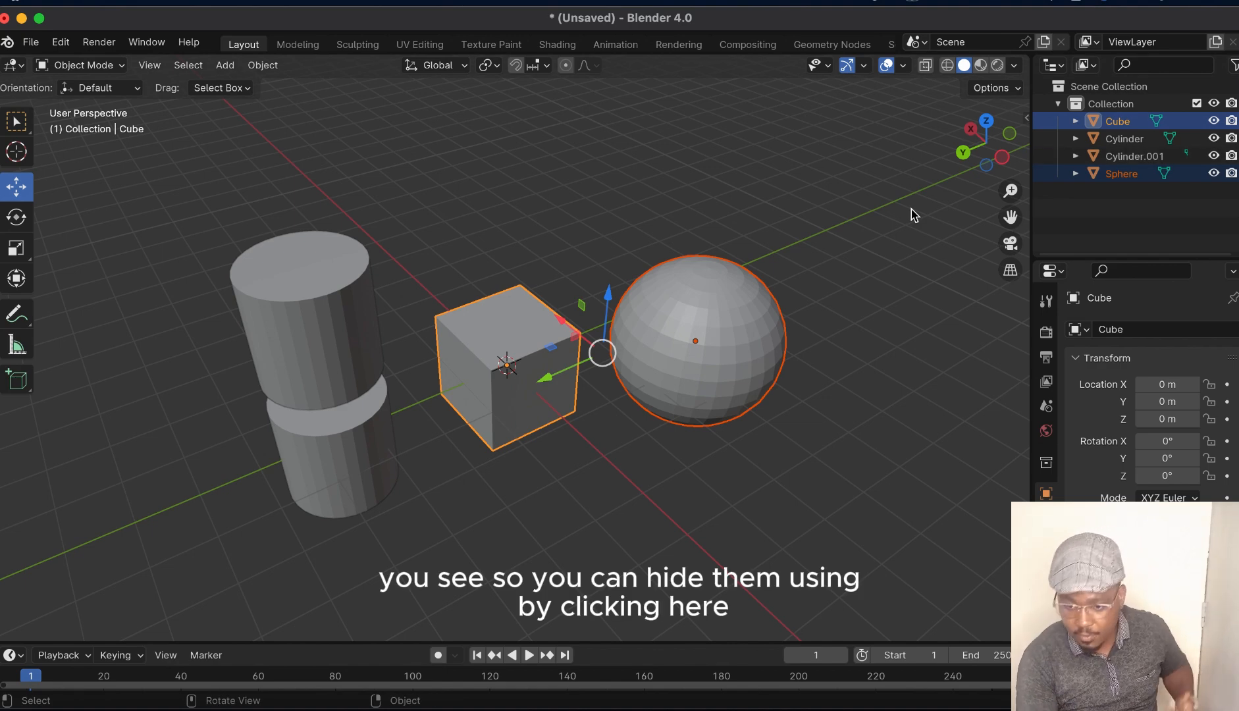
# Hide Cylinder.001 and Cylinder individually from the Outliner, and reveal all hidden objects at once.
pyautogui.click(1215, 157)
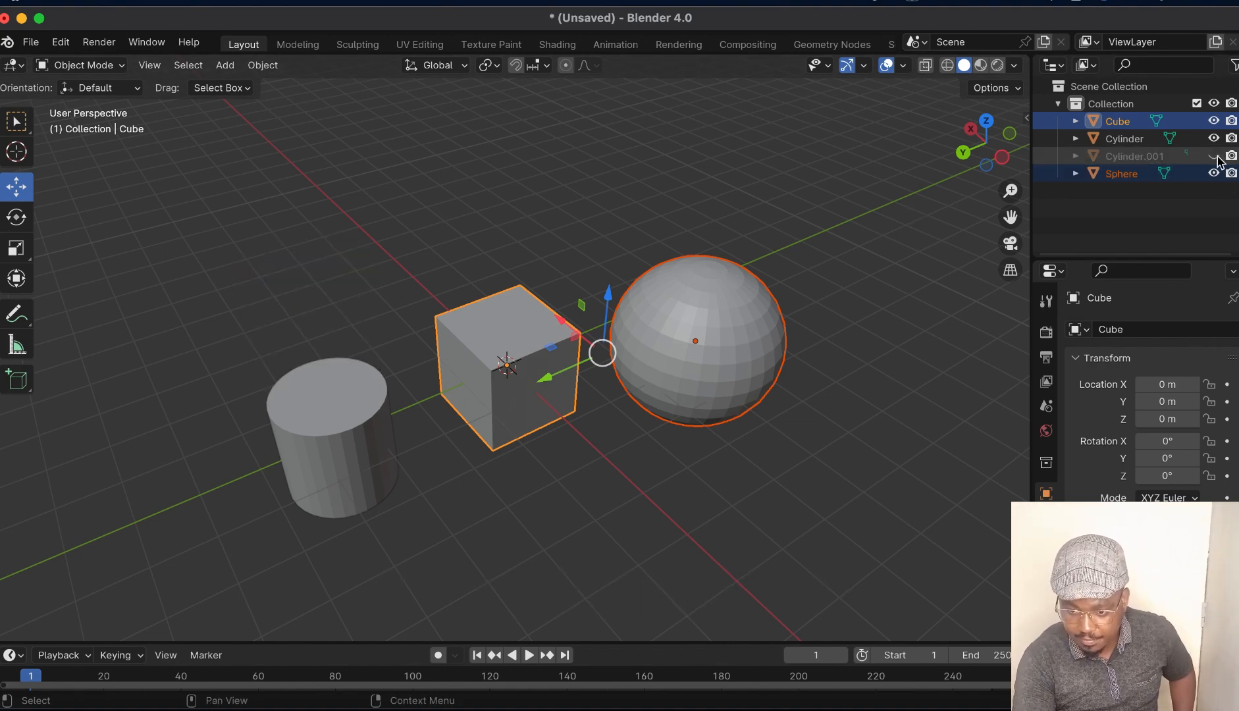
pyautogui.click(1213, 138)
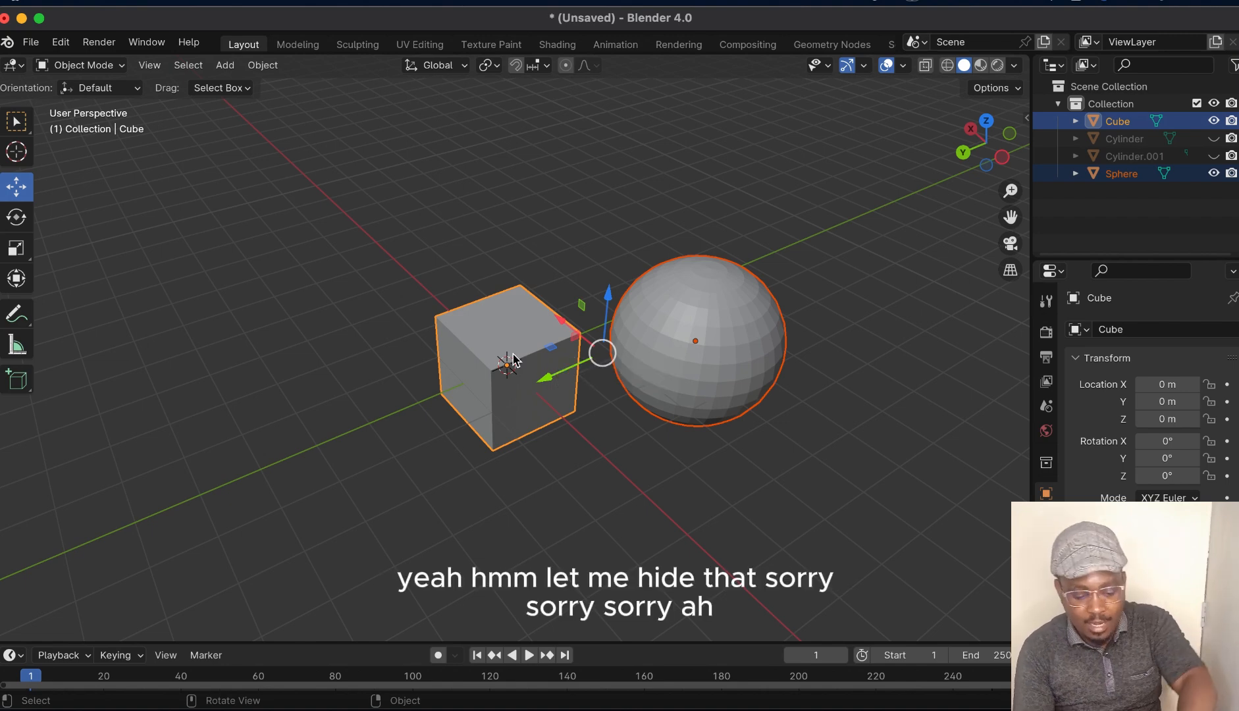
pyautogui.hotkey('ctrl', 'a')
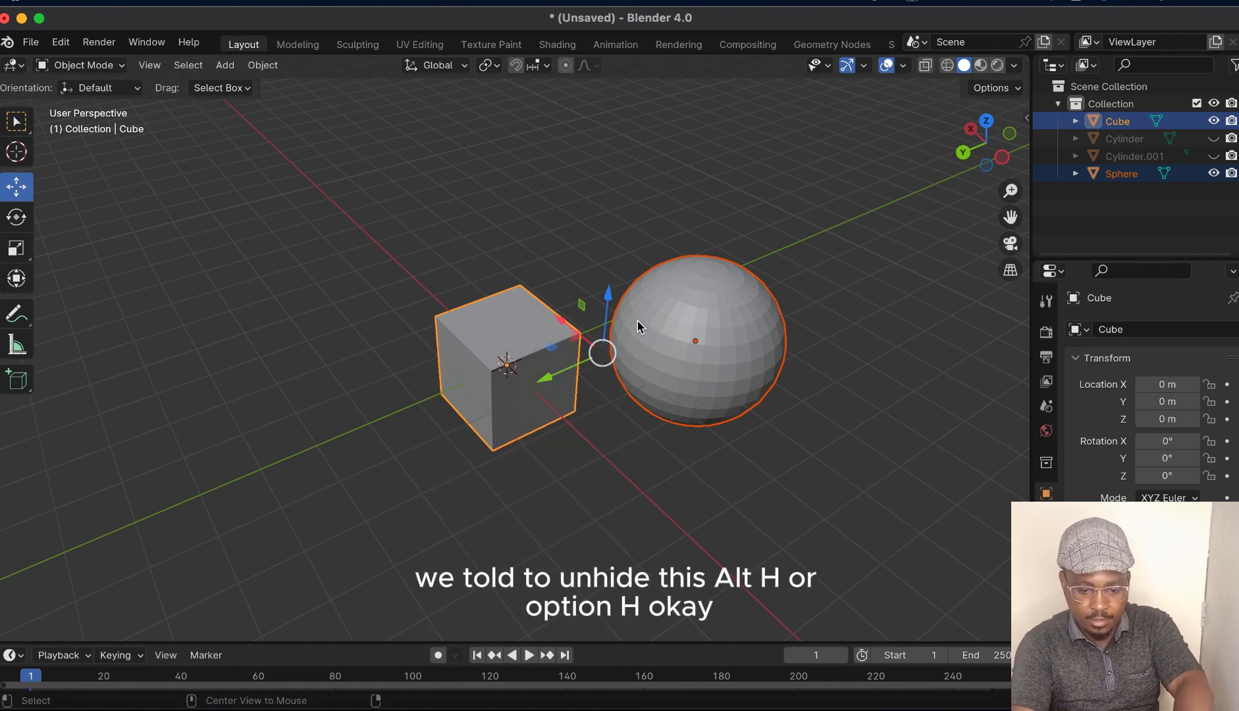
pyautogui.hotkey('alt', 'h')
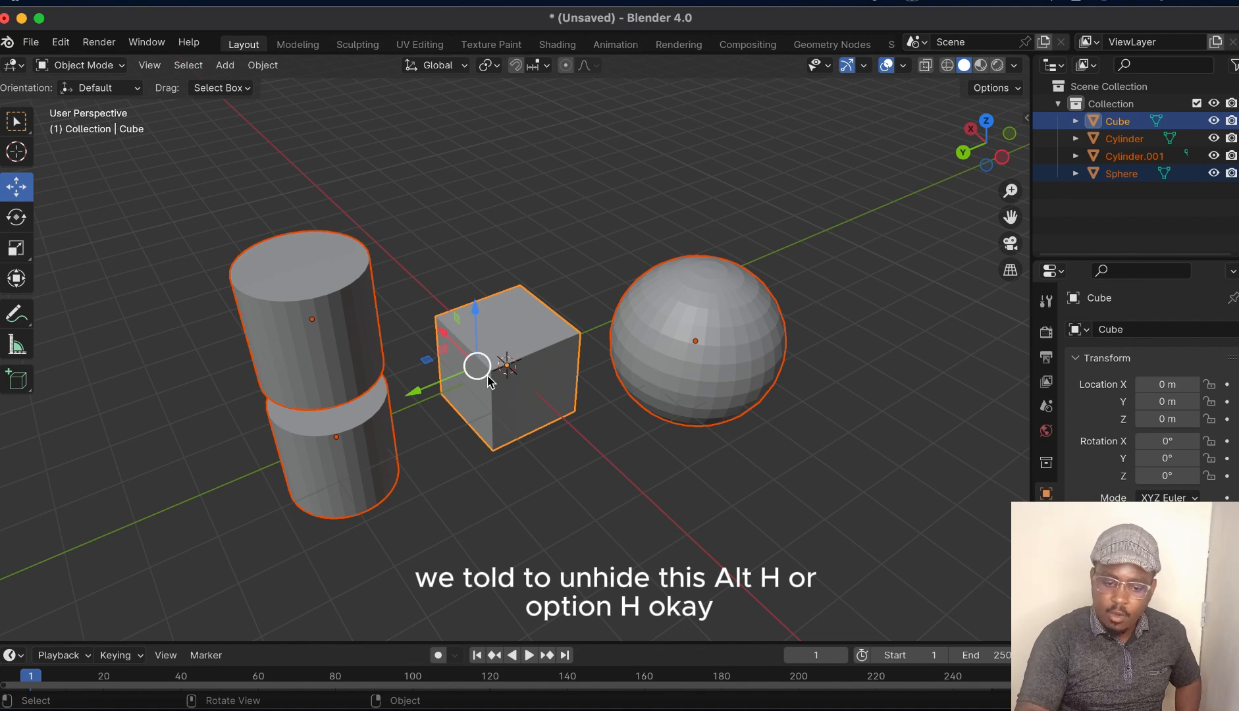
# Select only the upper cylinder, extend the selection to all objects, and call up the deletion prompt without confirming it.
pyautogui.click(366, 342)
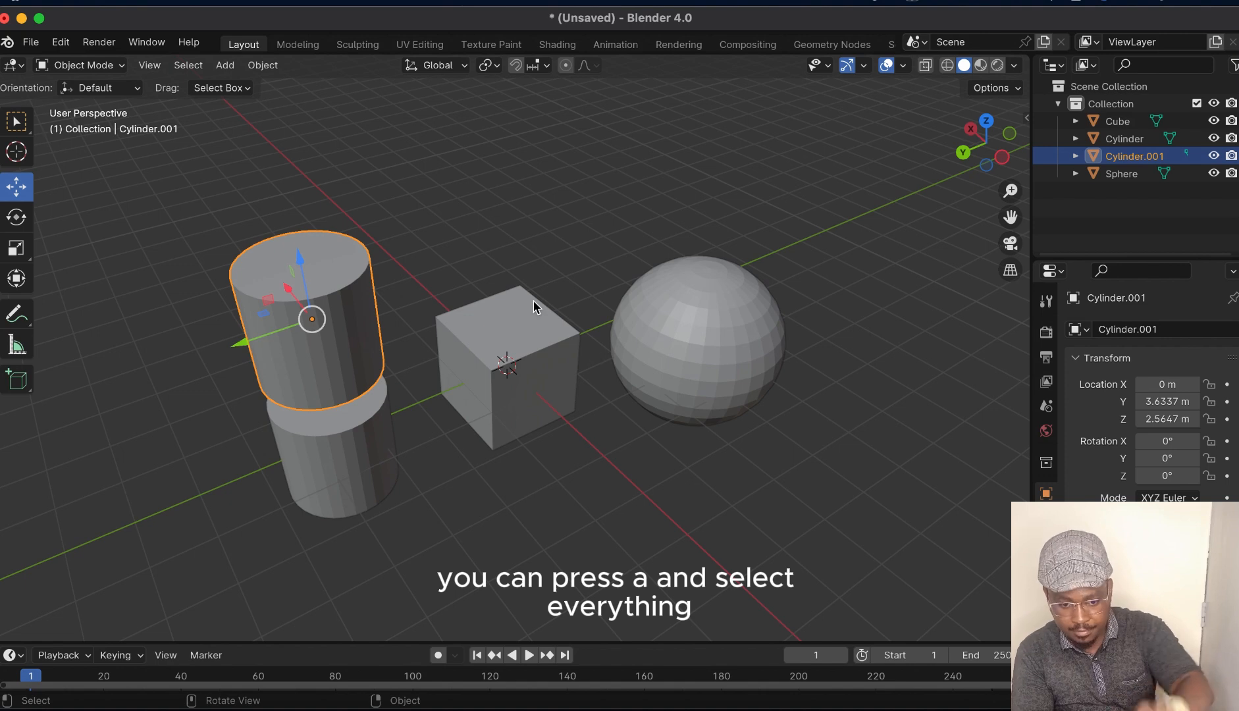
pyautogui.press('a')
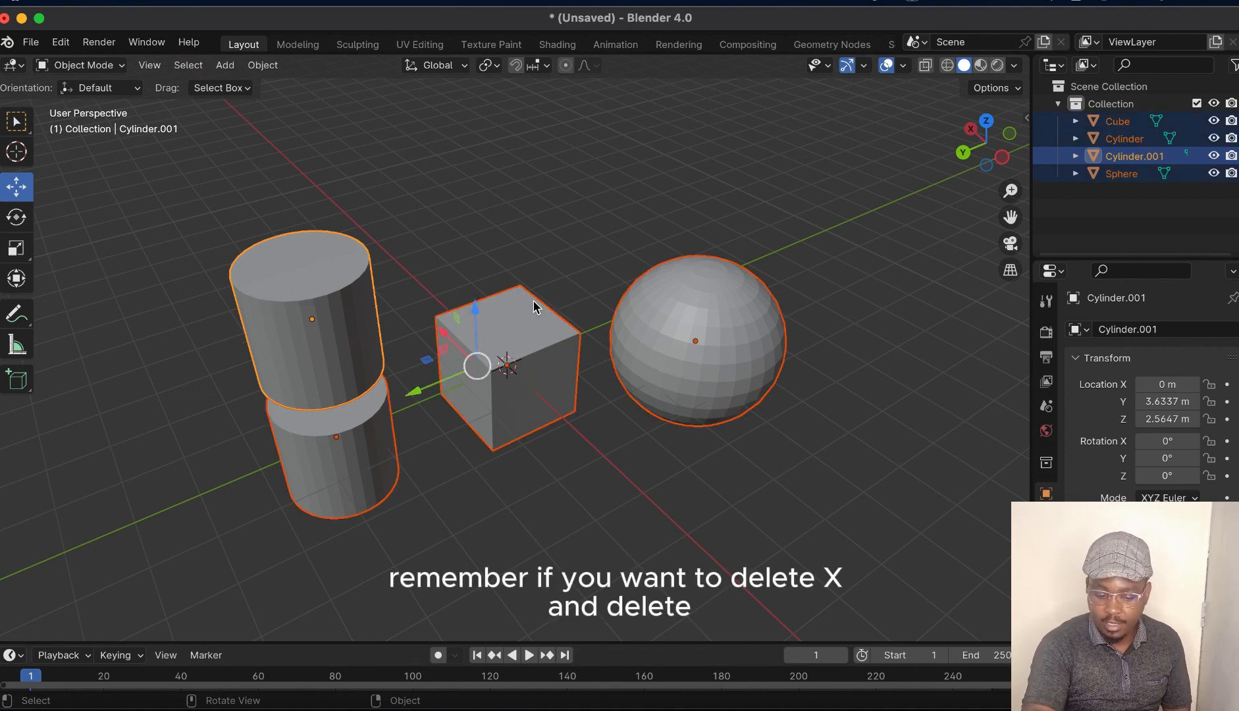
pyautogui.press('x')
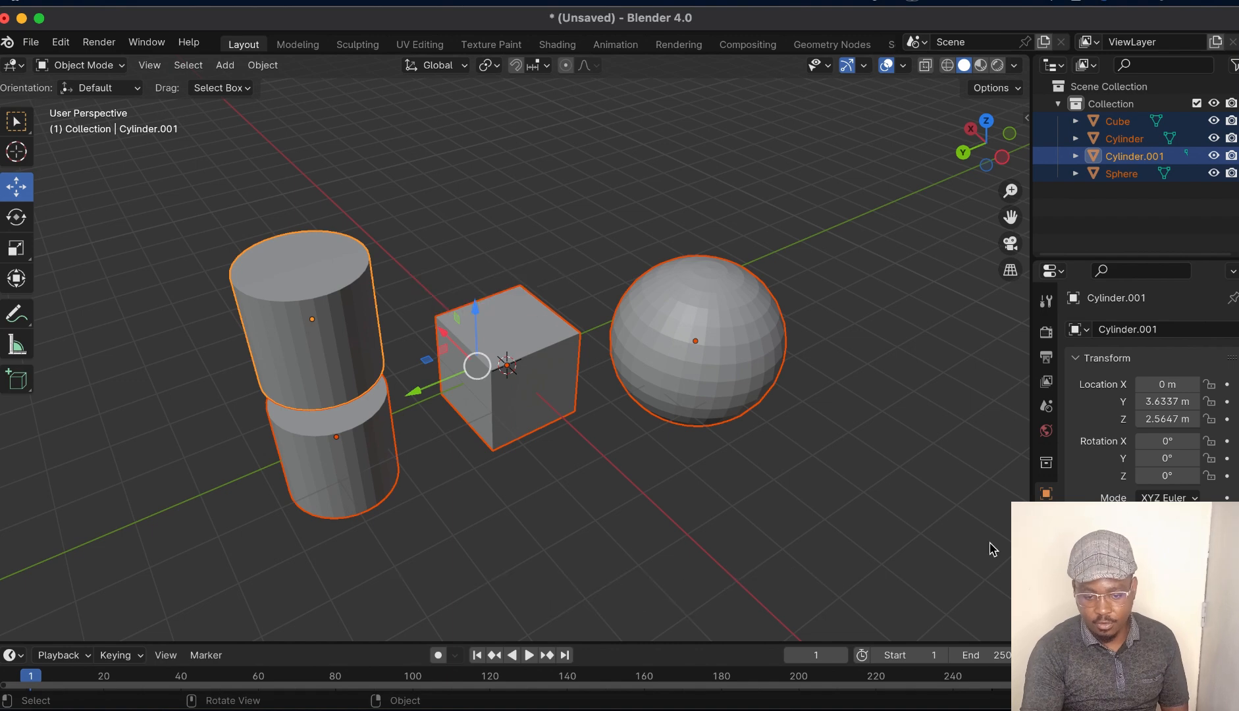
# Select only the upper cylinder, and box-select all four objects in the viewport.
pyautogui.click(350, 354)
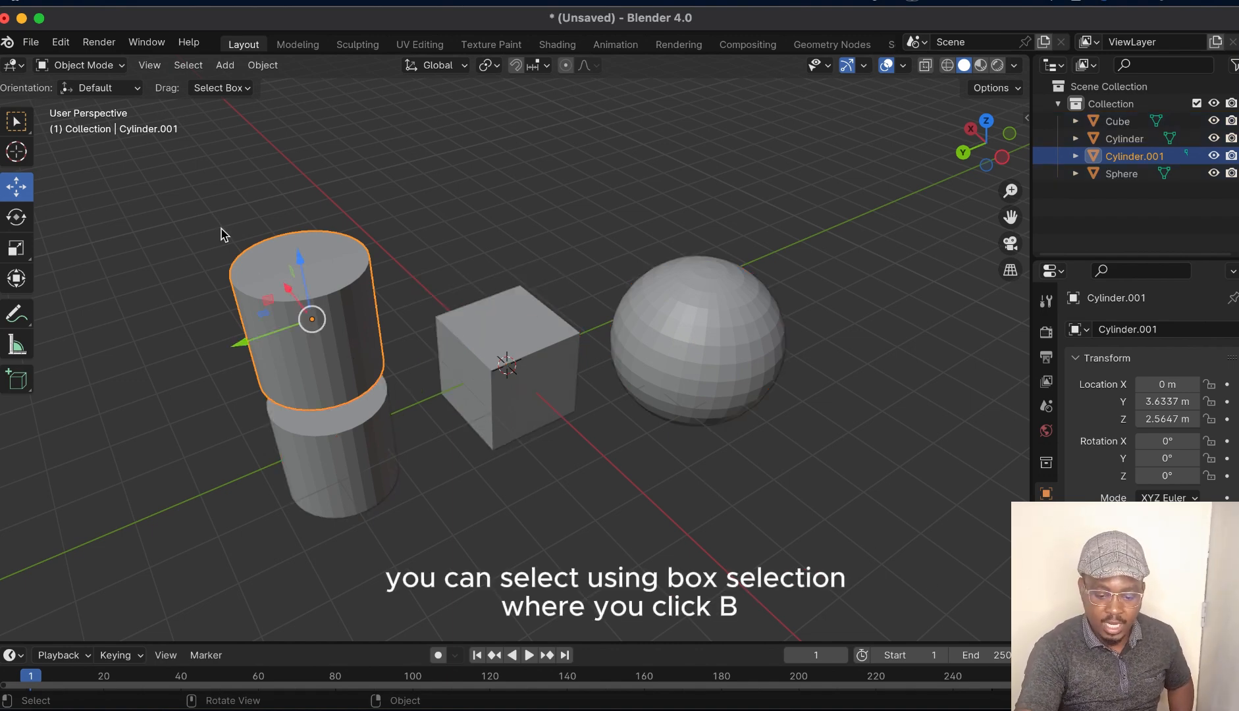
pyautogui.press('b')
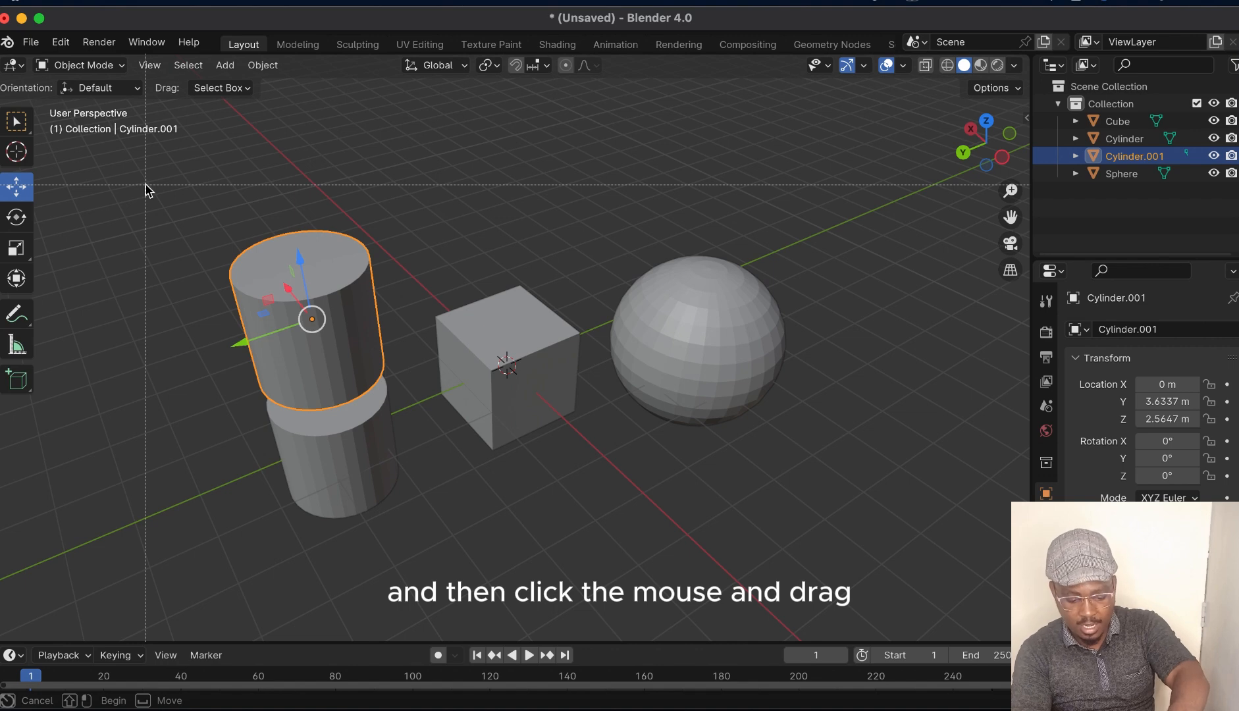
pyautogui.moveTo(146, 186); pyautogui.dragTo(841, 555)
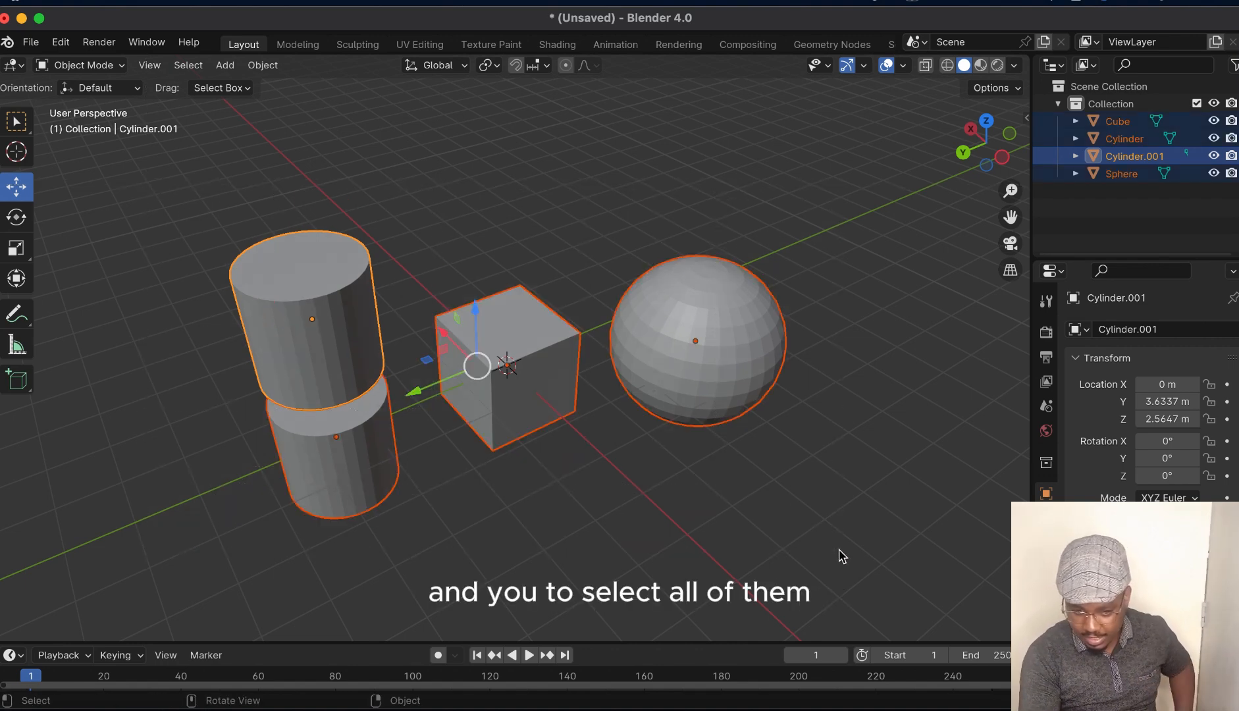
# Select only the sphere, and start circle selection over the cube without applying it.
pyautogui.click(668, 337)
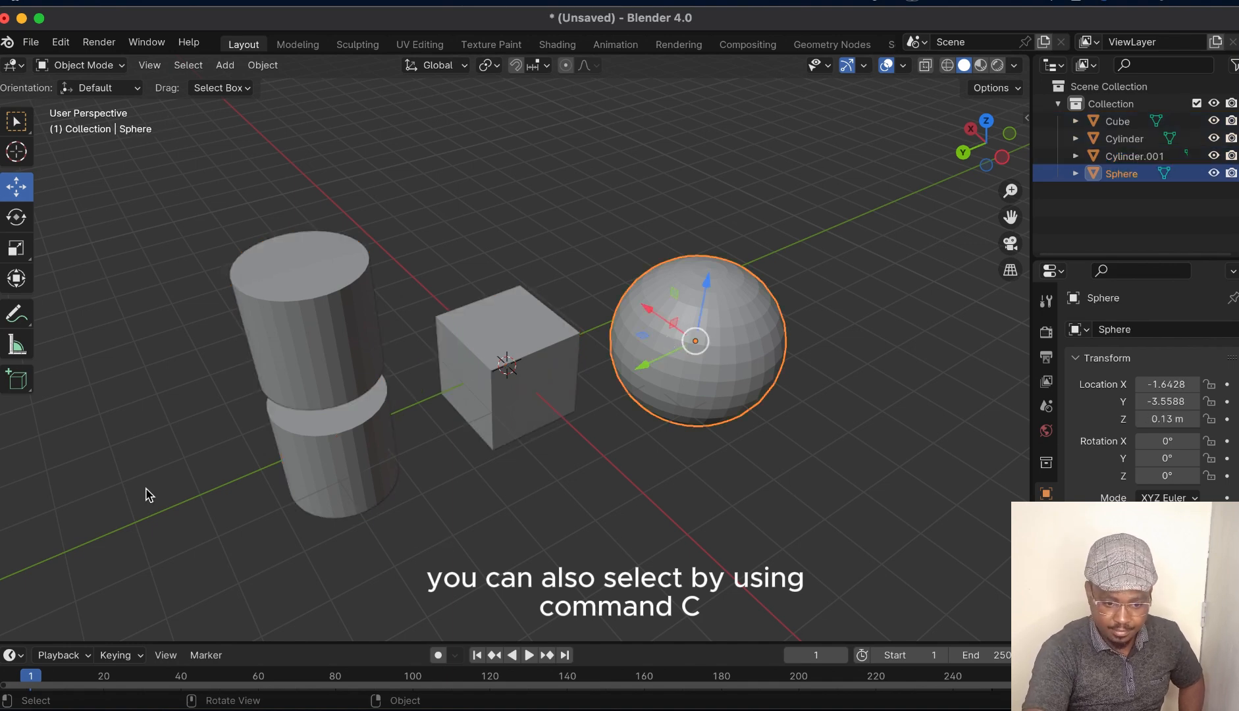
pyautogui.press('c')
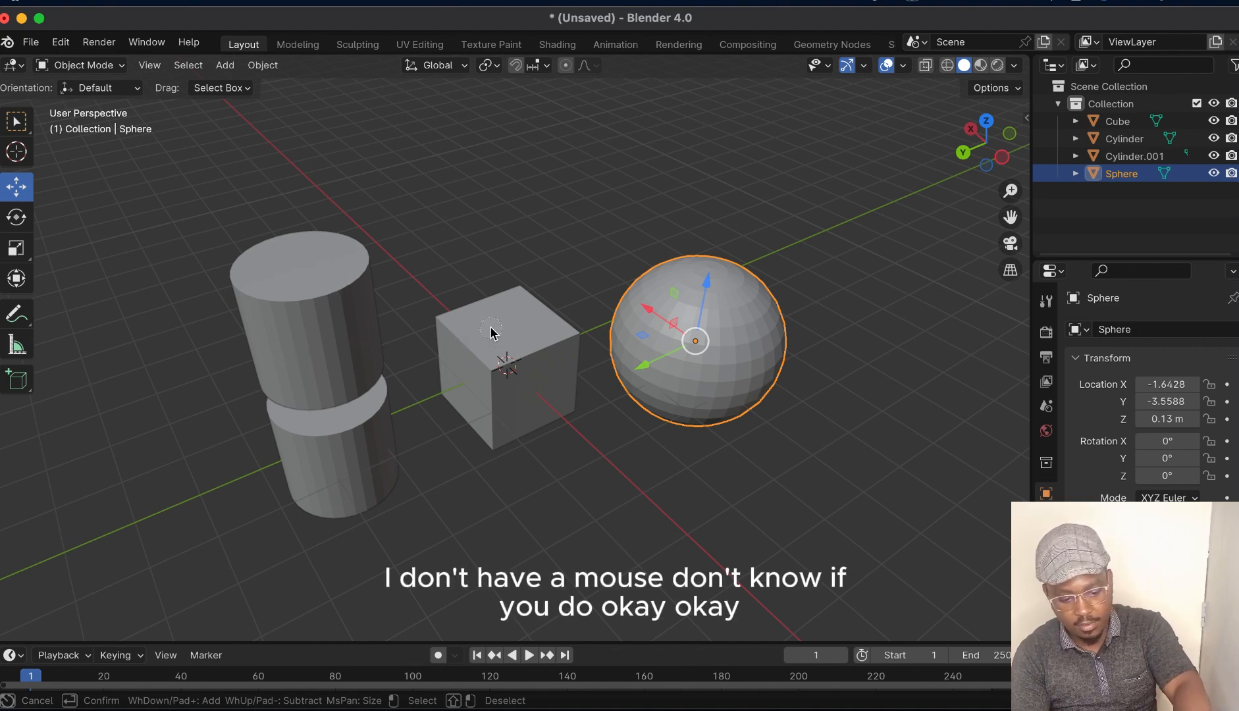
pyautogui.press('Escape')
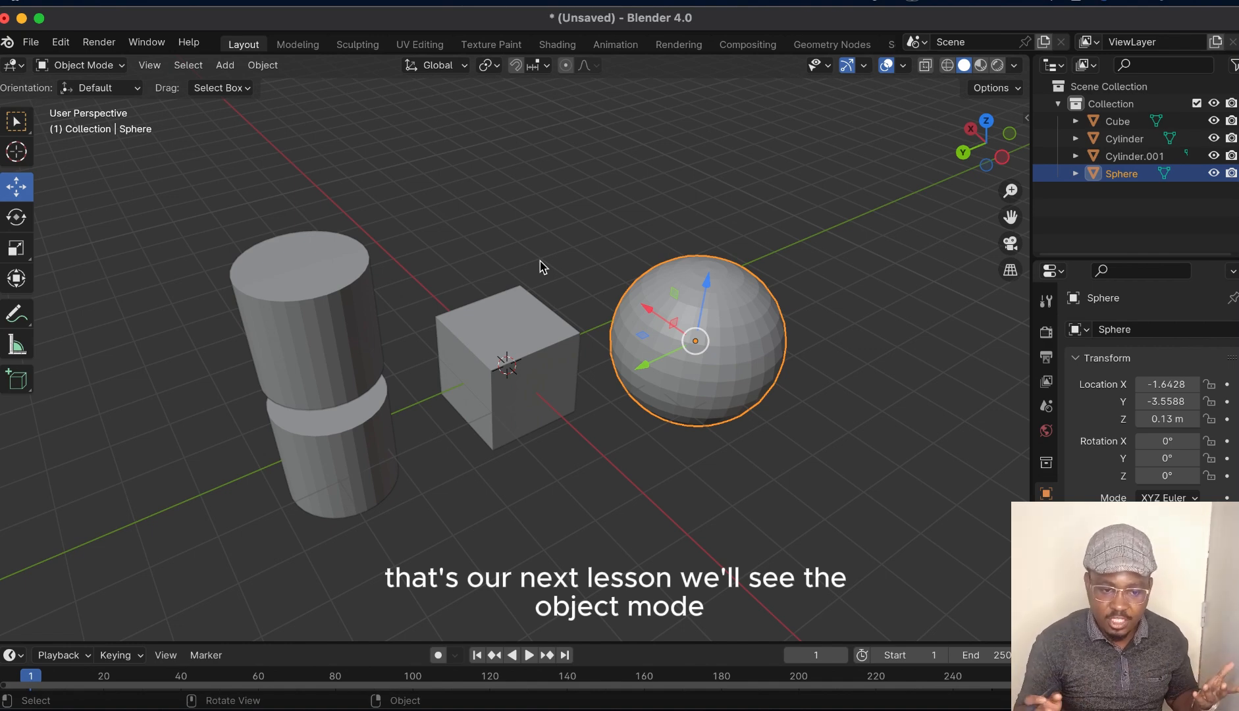
# Open the list of interaction modes for the sphere.
pyautogui.click(122, 65)
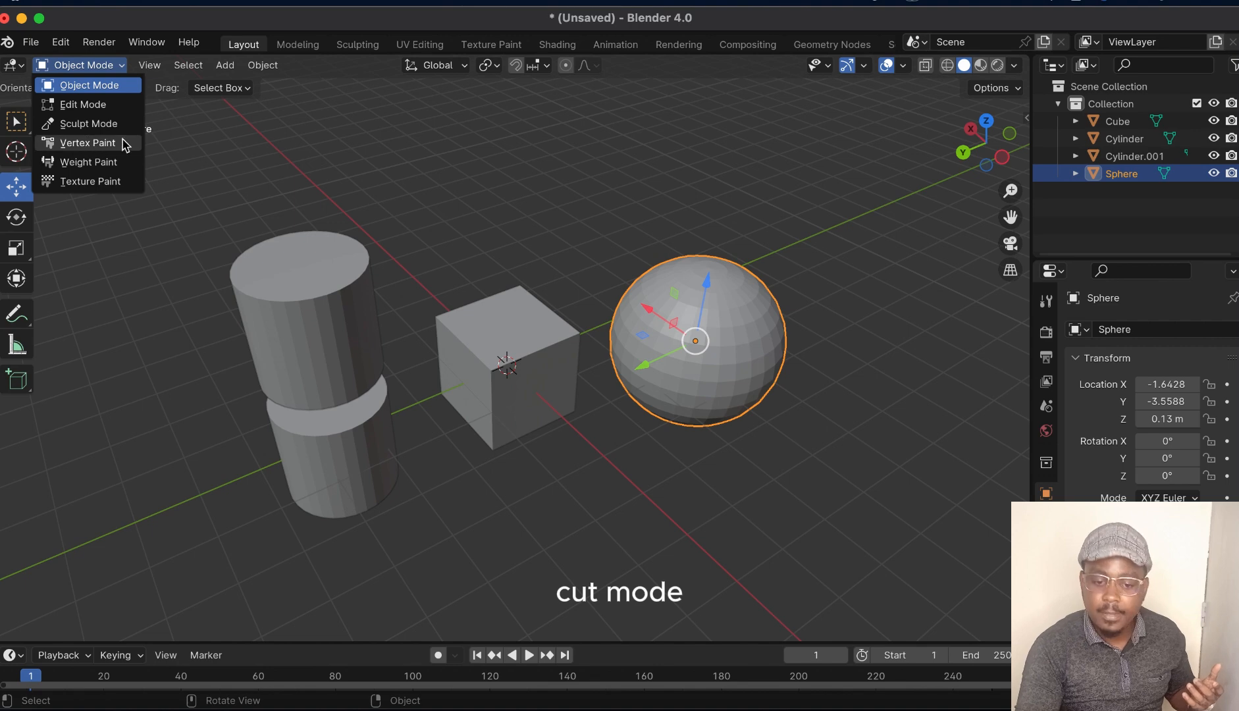